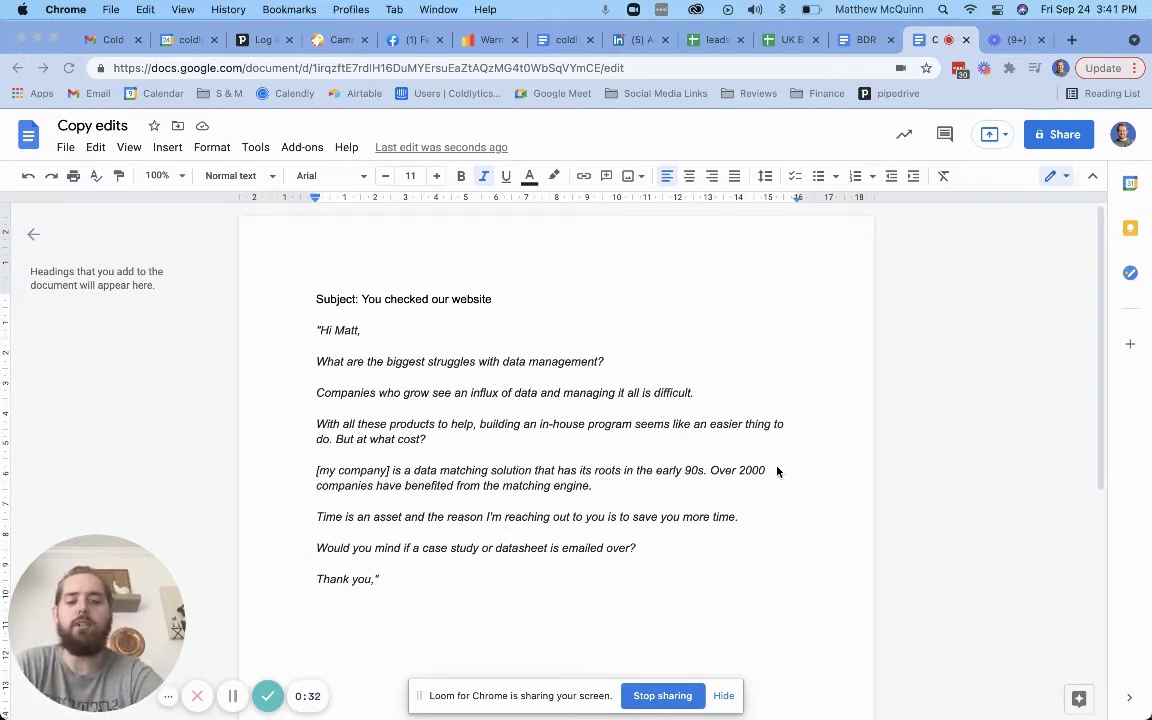
Review the [my company] placeholder and the subject line text before editing.
{"action": "key", "text": "F1"}
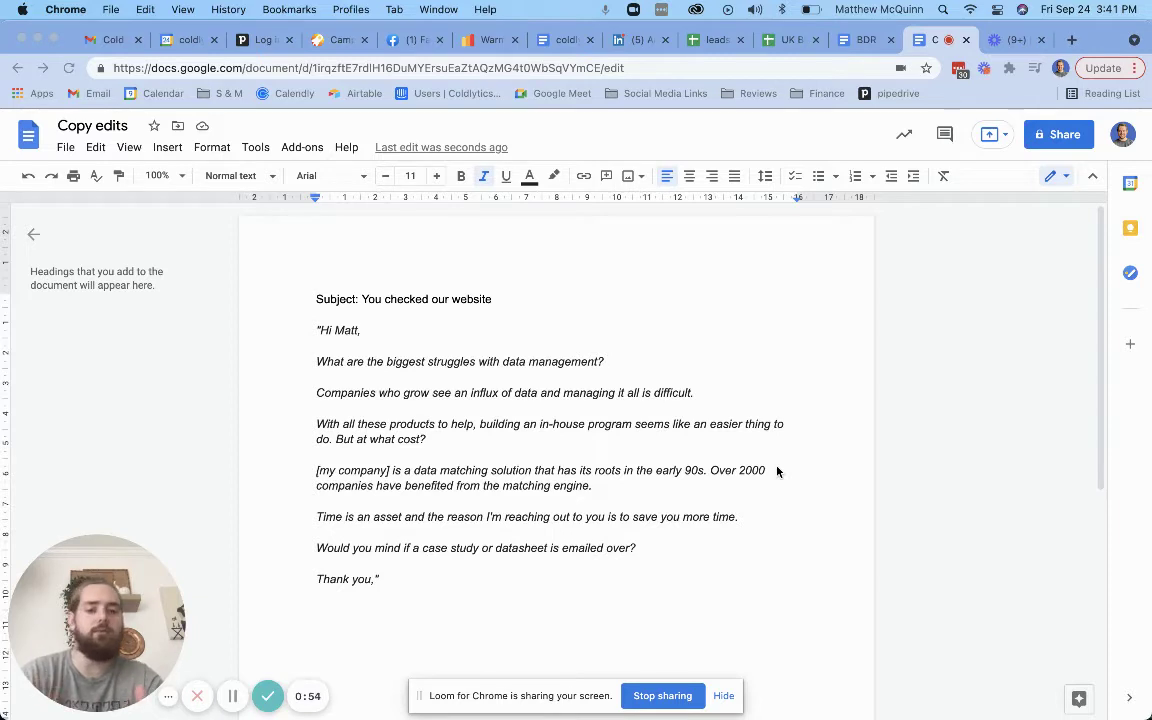
{"action": "left_click", "coordinate": [387, 471]}
{"action": "left_click_drag", "start_coordinate": [390, 471], "coordinate": [316, 471]}
{"action": "left_click", "coordinate": [639, 528]}
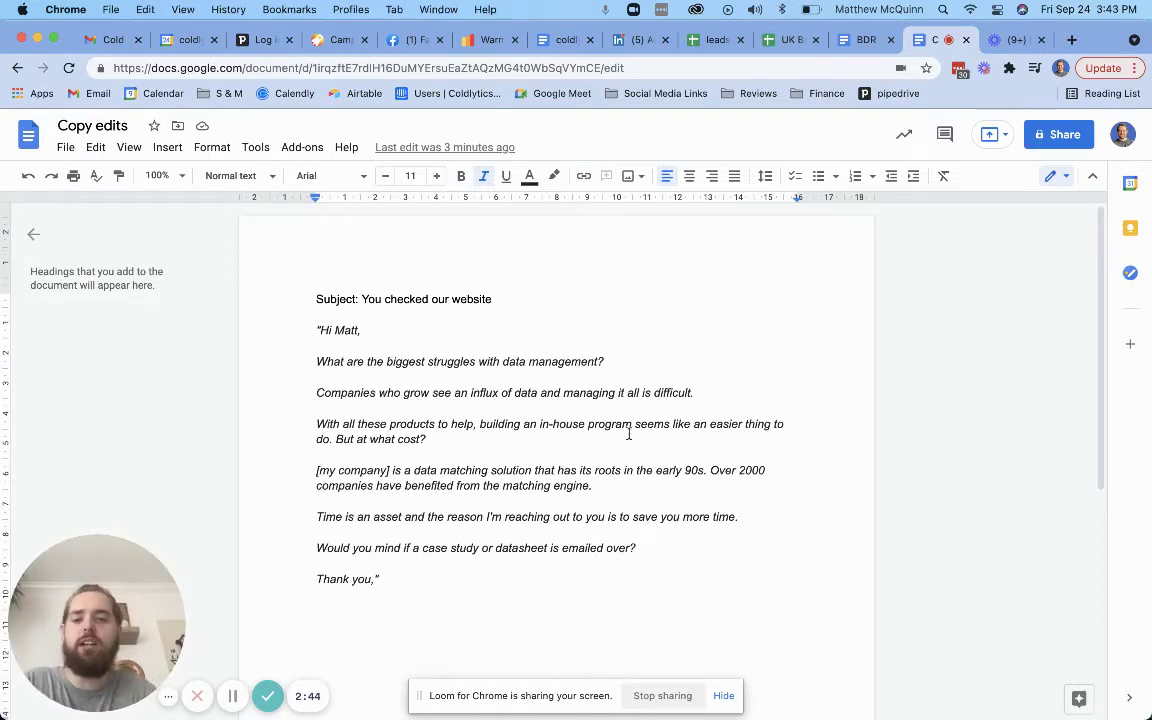
{"action": "left_click", "coordinate": [521, 302]}
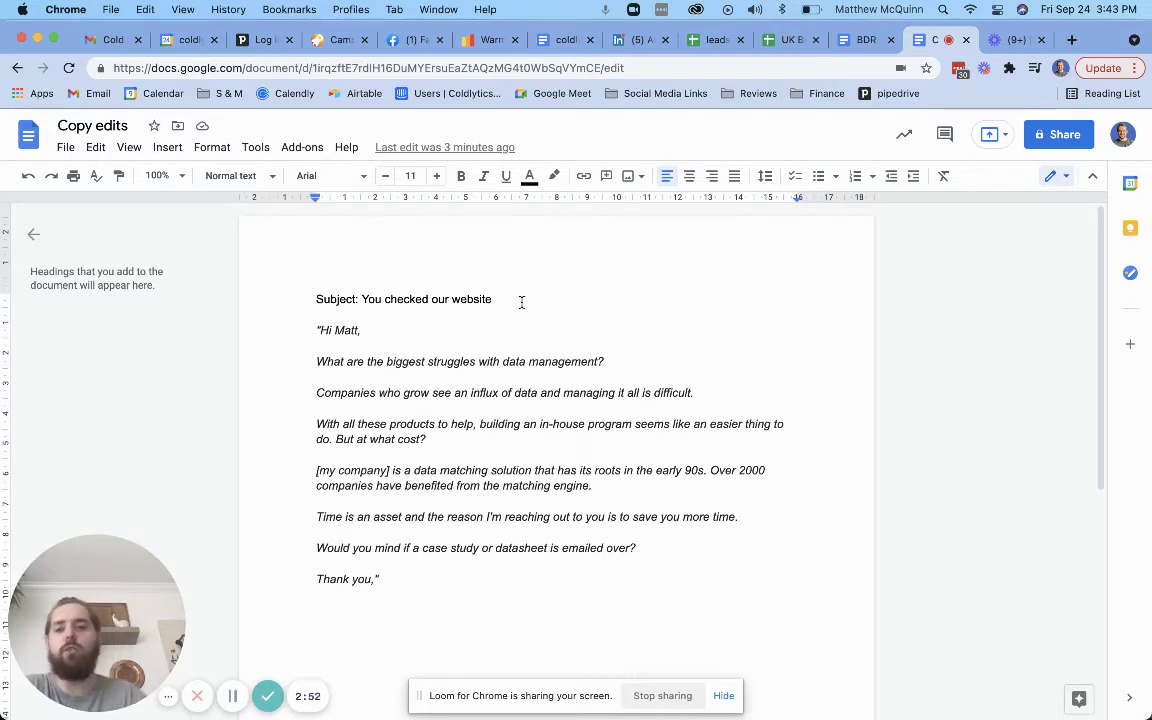
{"action": "left_click_drag", "start_coordinate": [521, 301], "coordinate": [494, 299]}
{"action": "left_click", "coordinate": [494, 299]}
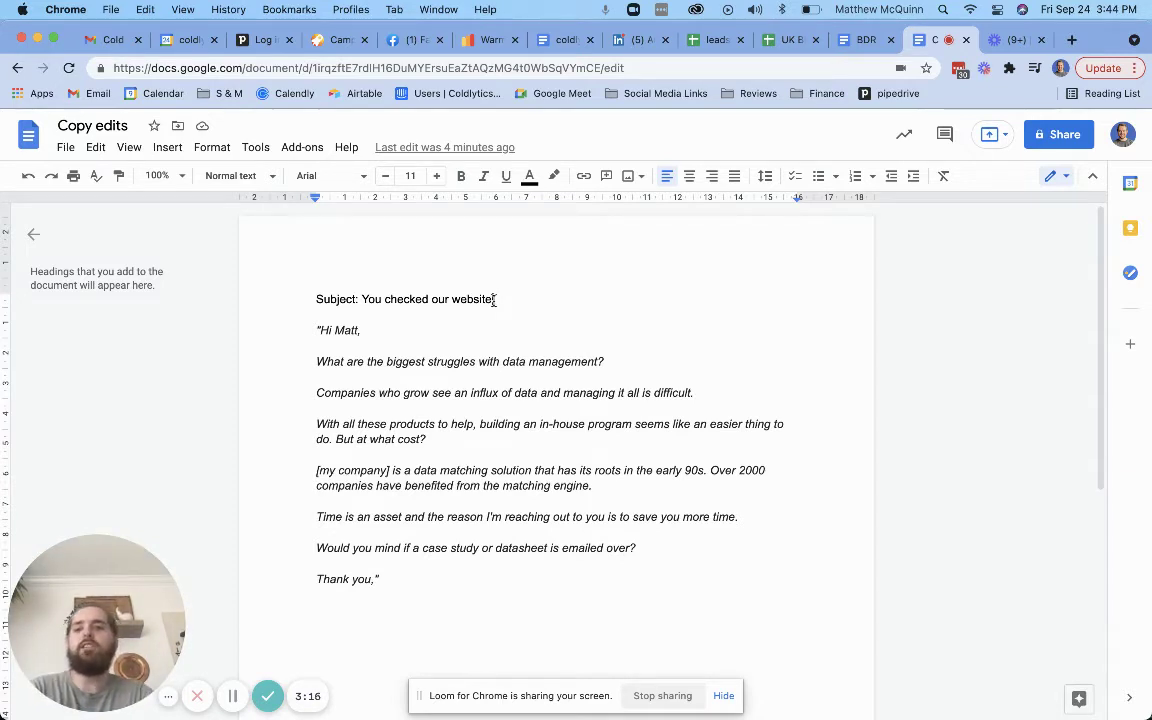
Strike out 'You checked our website' and suggest 'Saw you visited our website' after it.
{"action": "left_click_drag", "start_coordinate": [496, 299], "coordinate": [361, 305]}
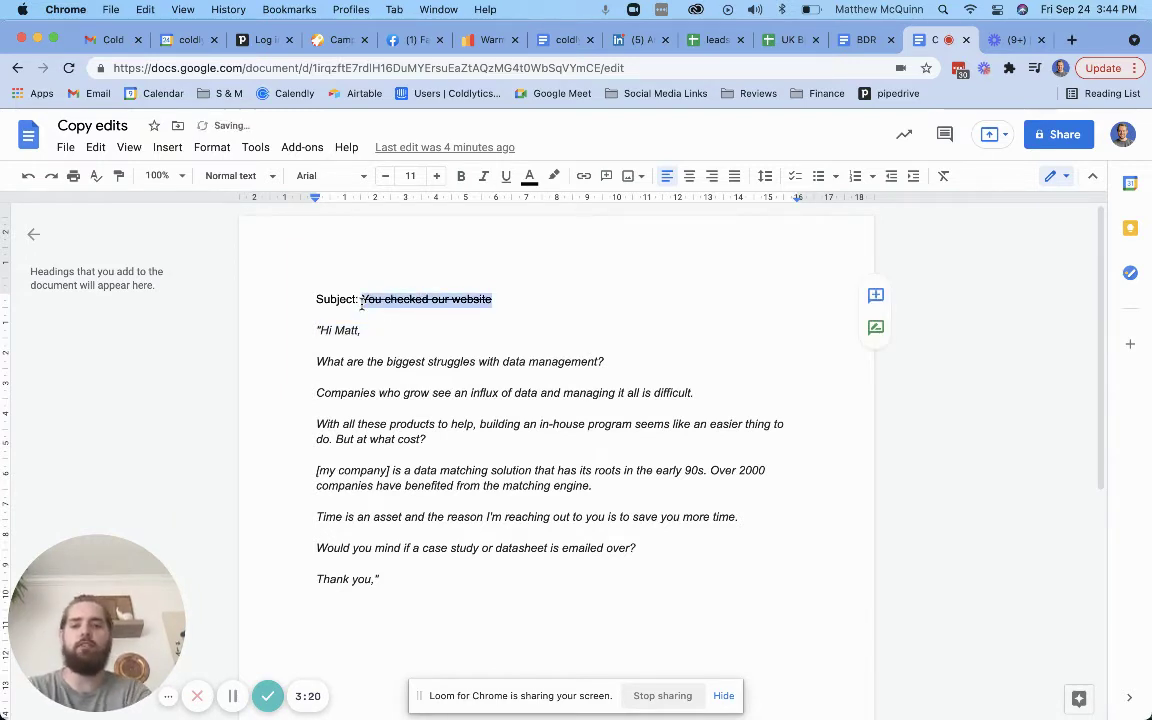
{"action": "key", "text": "Right"}
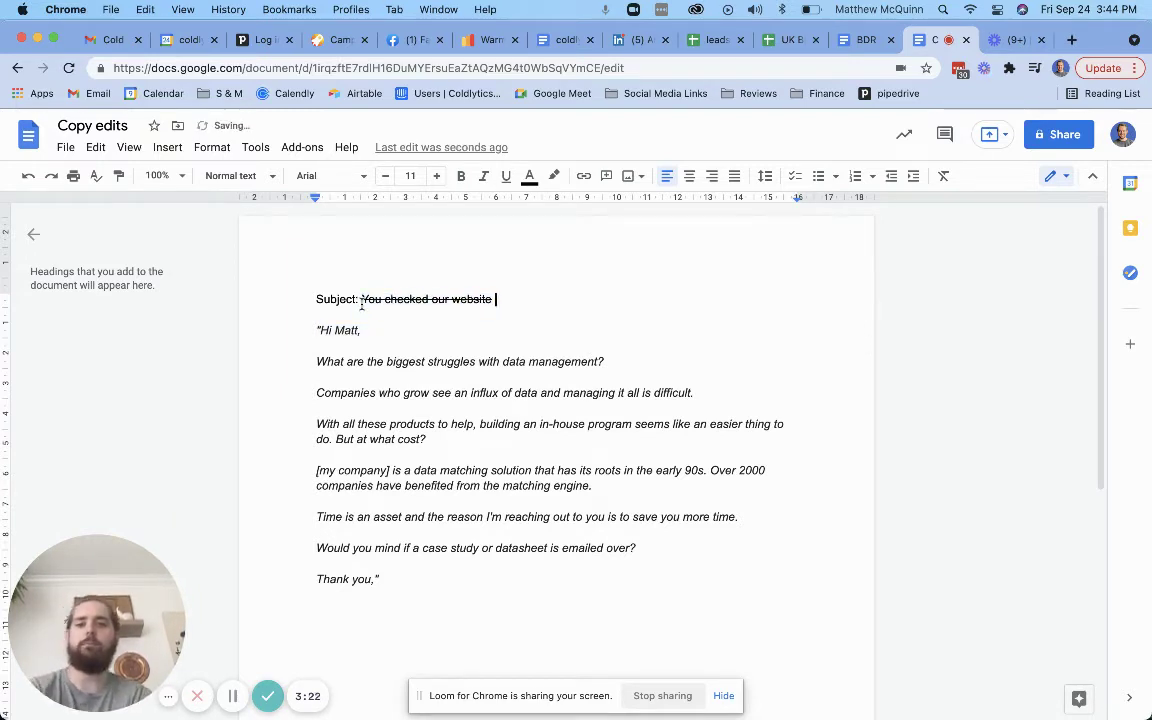
{"action": "type", "text": "Saw you "}
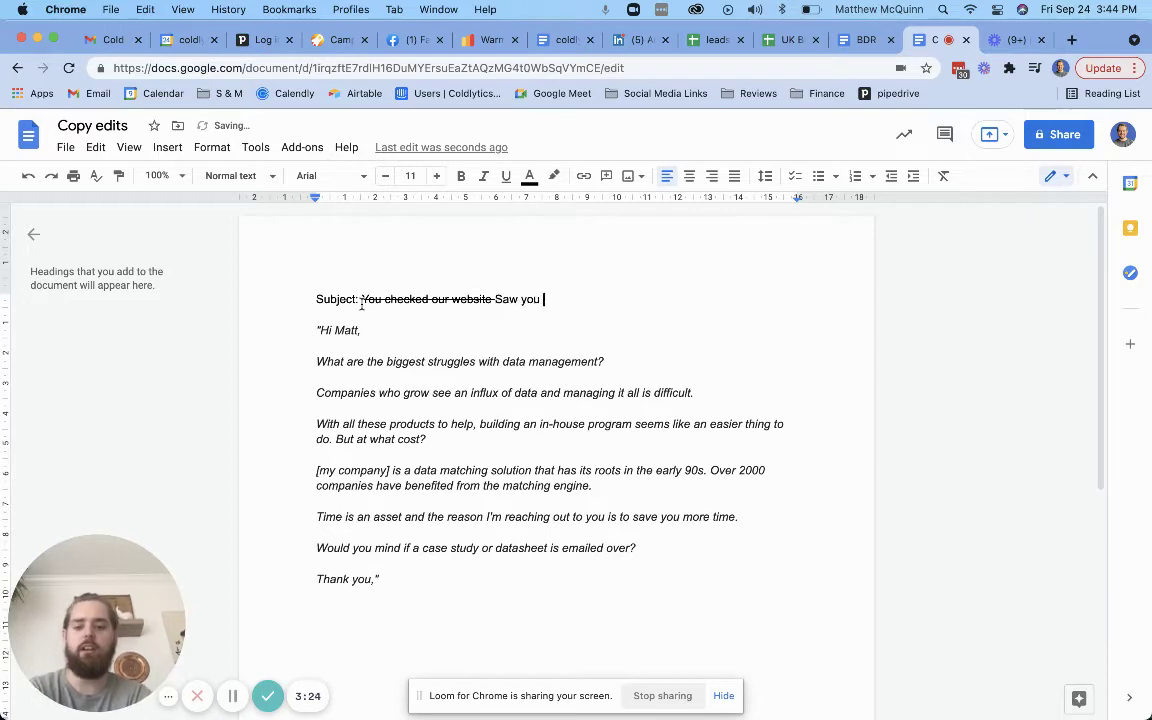
{"action": "type", "text": "visited our "}
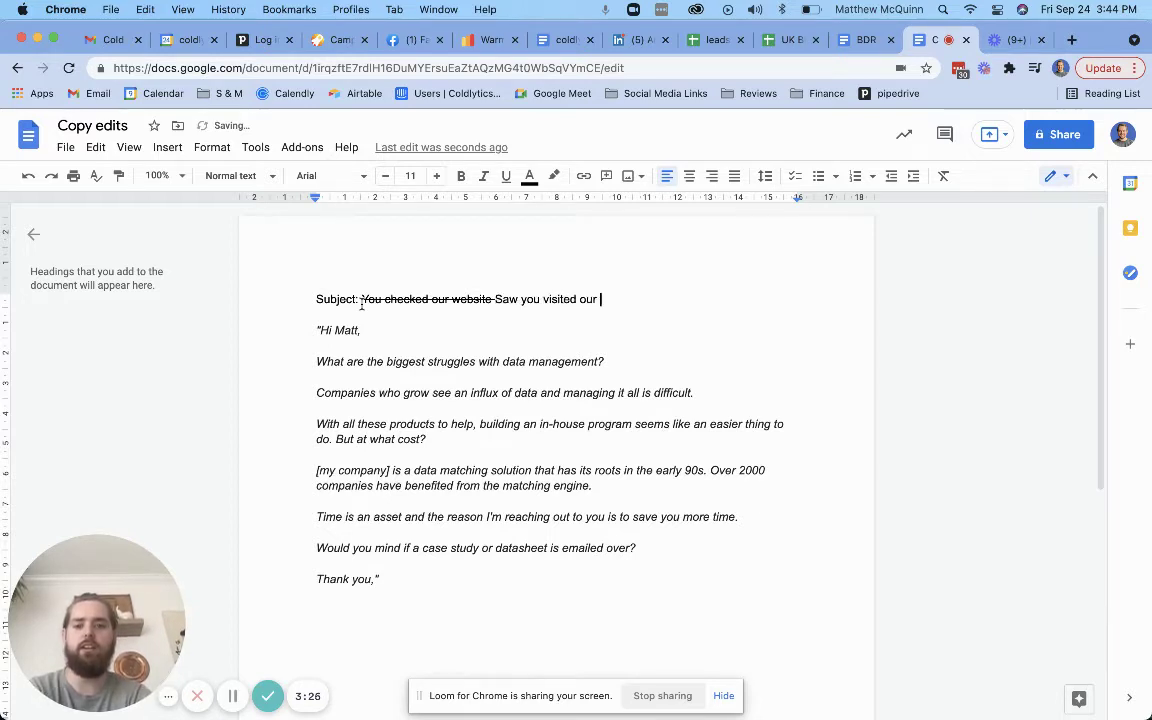
{"action": "type", "text": "website"}
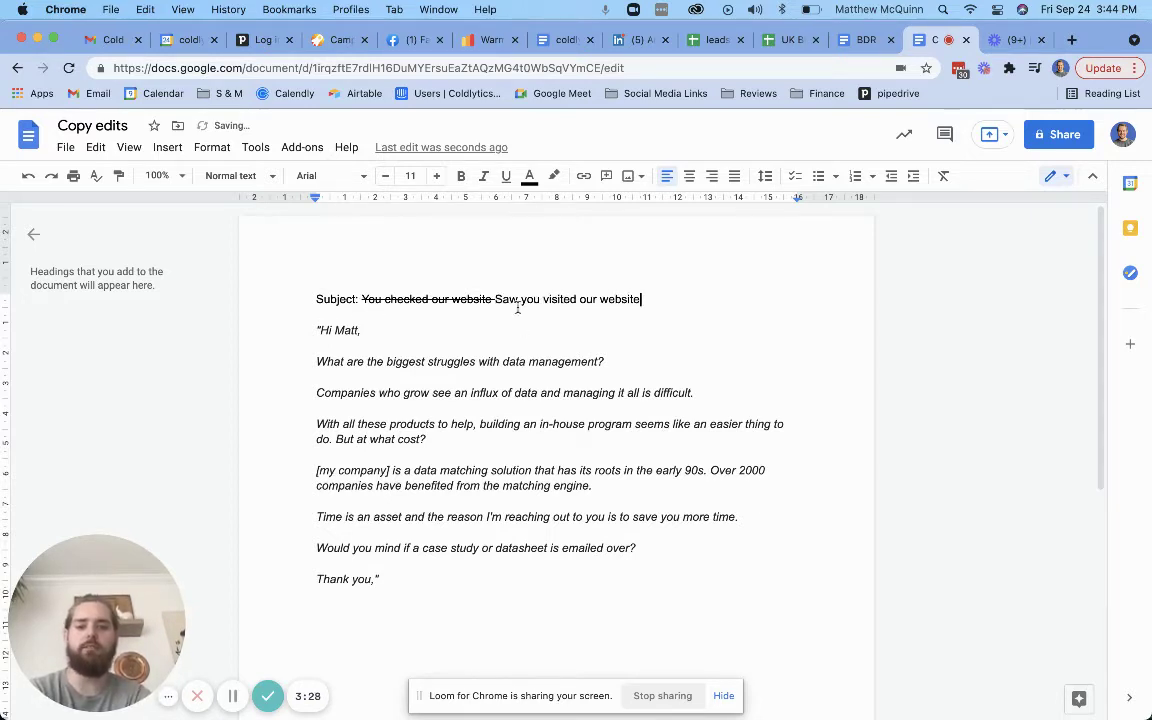
{"action": "left_click", "coordinate": [501, 298]}
{"action": "key", "text": "Left"}
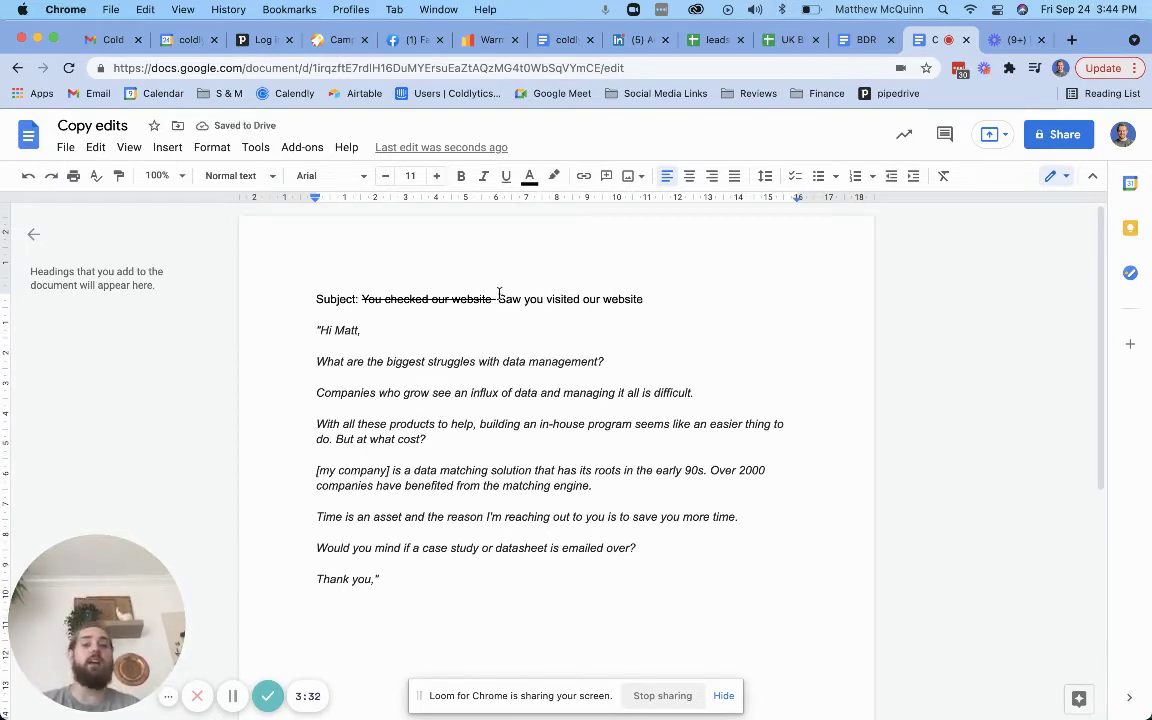
Append ', Can I tell you more about X from our website?' and select the revised subject.
{"action": "key", "text": "super+Right"}
{"action": "type", "text": ","}
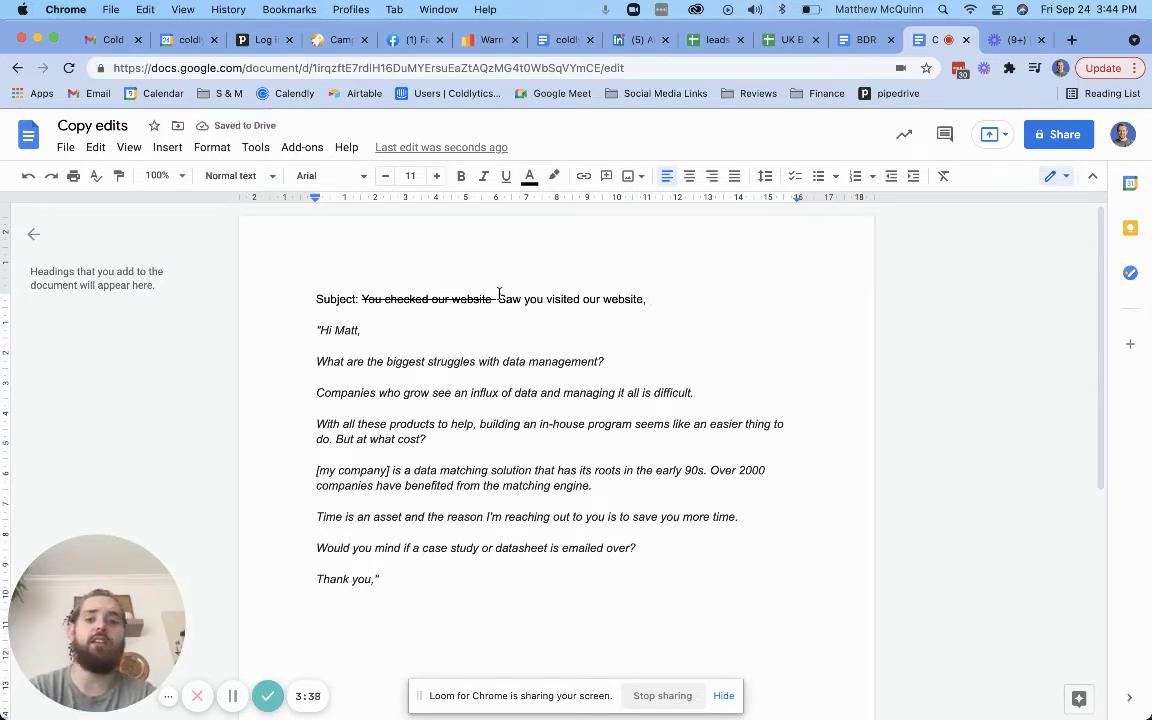
{"action": "type", "text": " Can I"}
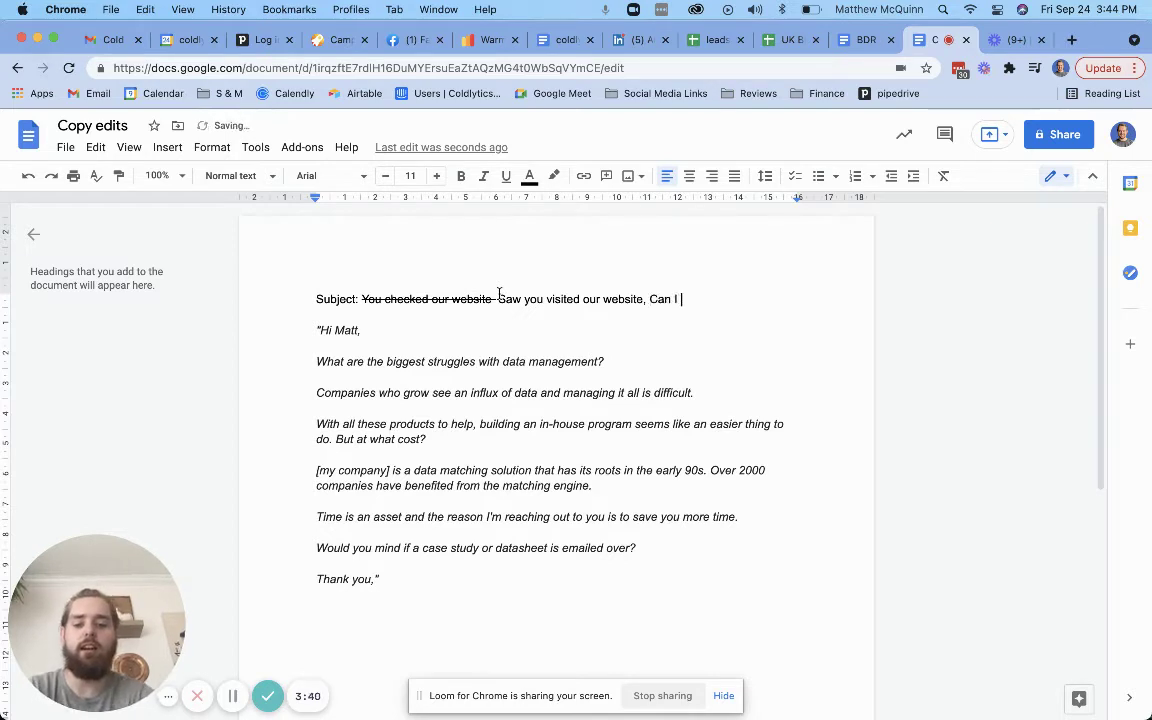
{"action": "type", "text": " tell you more about "}
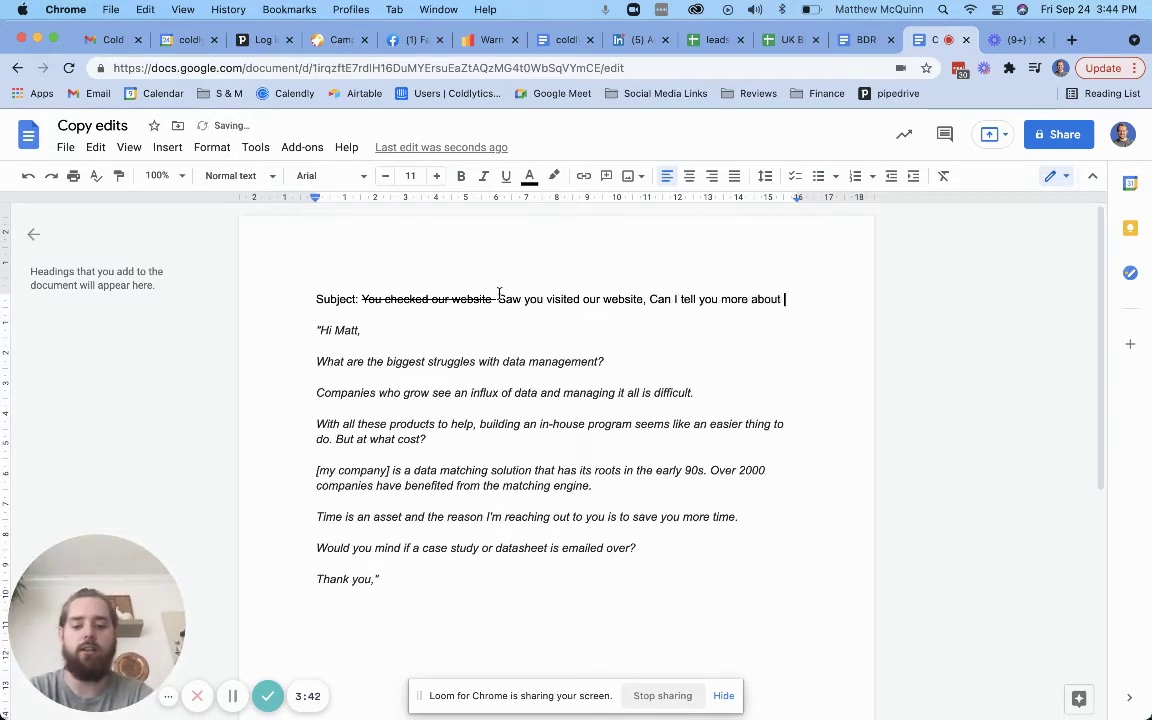
{"action": "type", "text": "X from our website"}
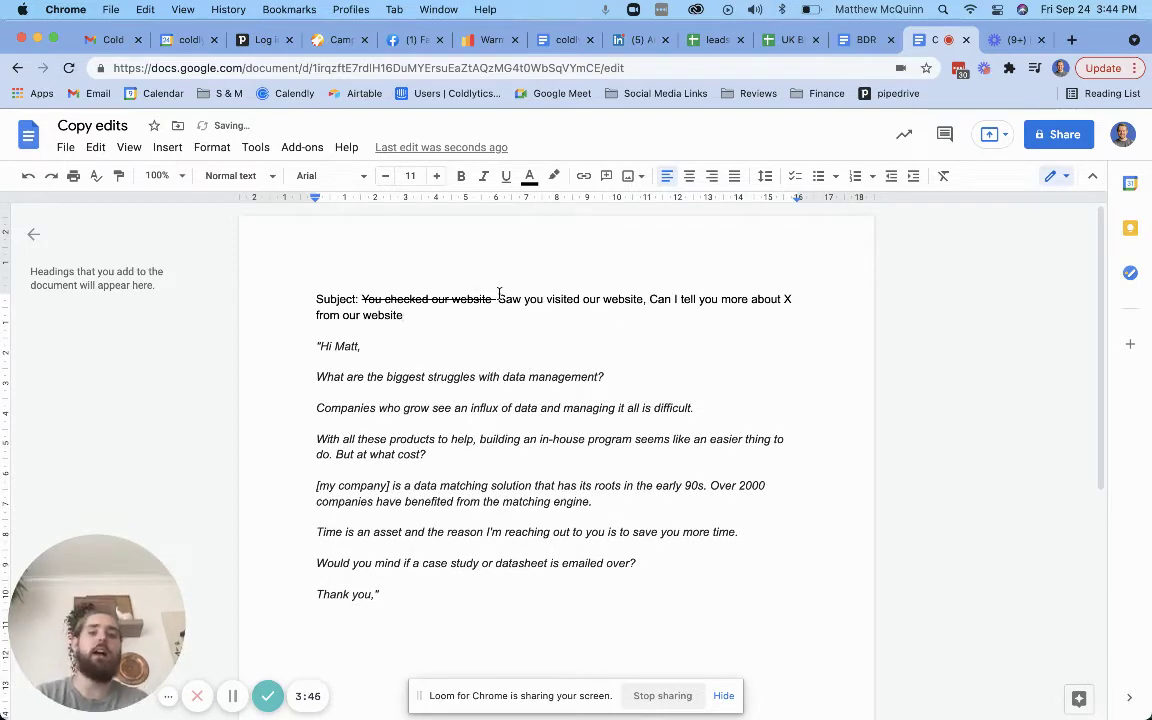
{"action": "type", "text": "?"}
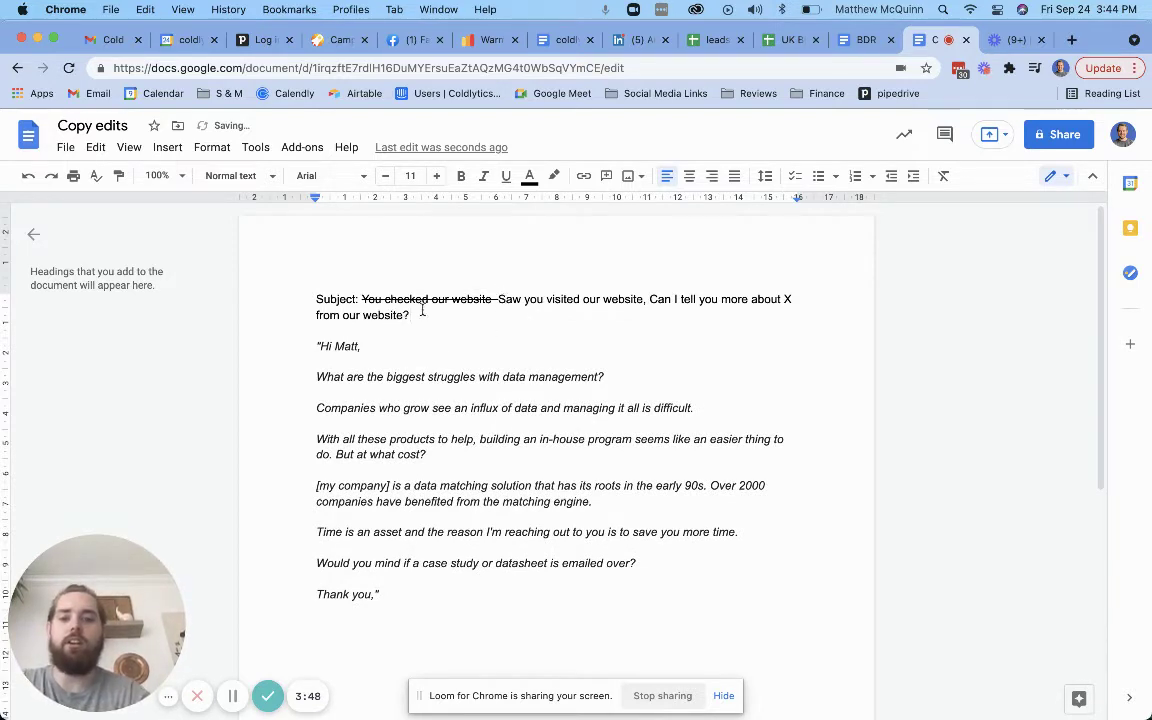
{"action": "left_click_drag", "start_coordinate": [411, 315], "coordinate": [660, 276]}
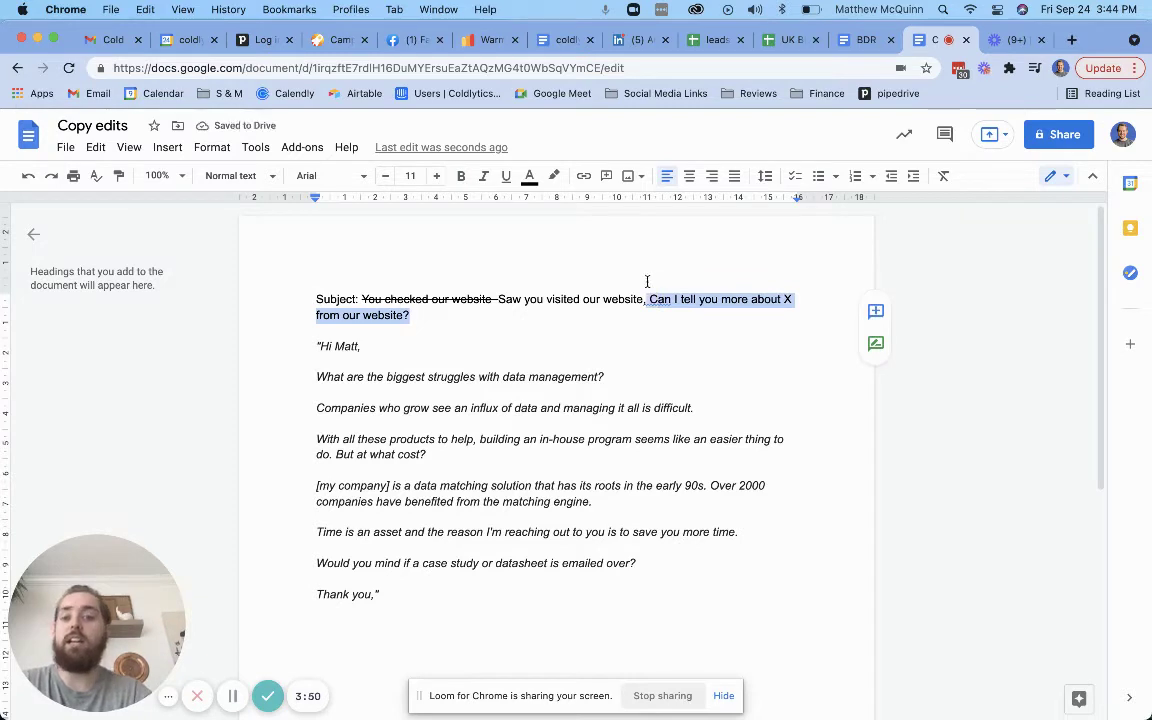
{"action": "left_click", "coordinate": [470, 292]}
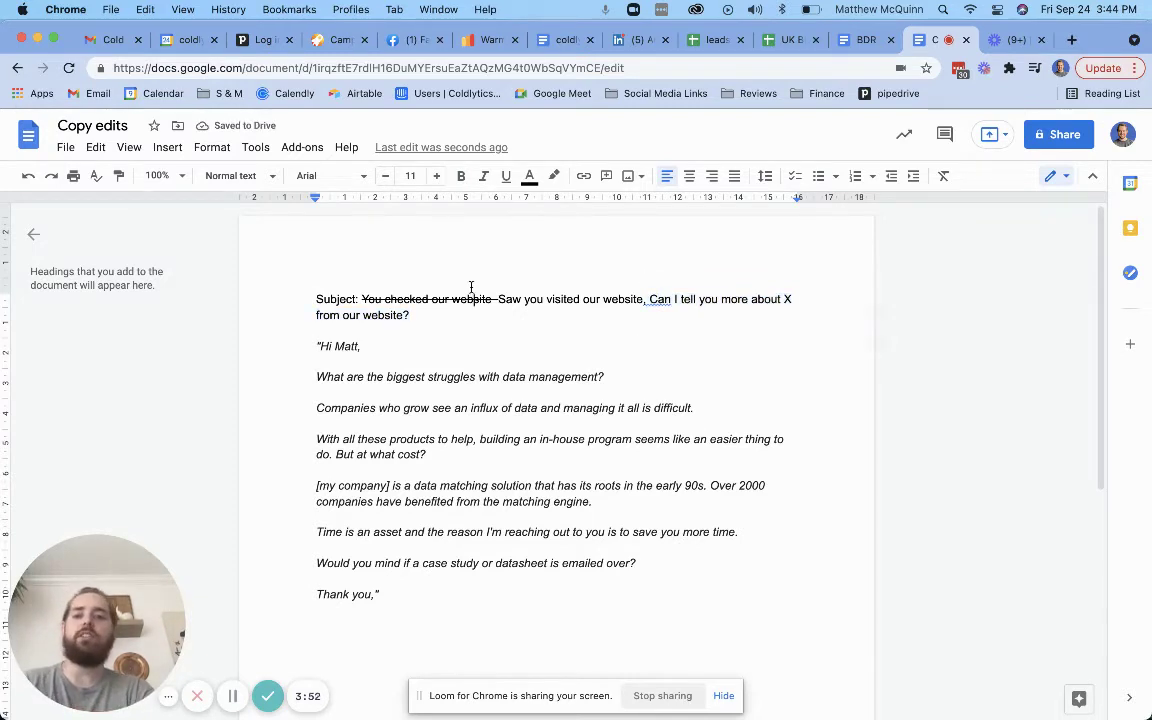
{"action": "left_click_drag", "start_coordinate": [438, 315], "coordinate": [363, 299]}
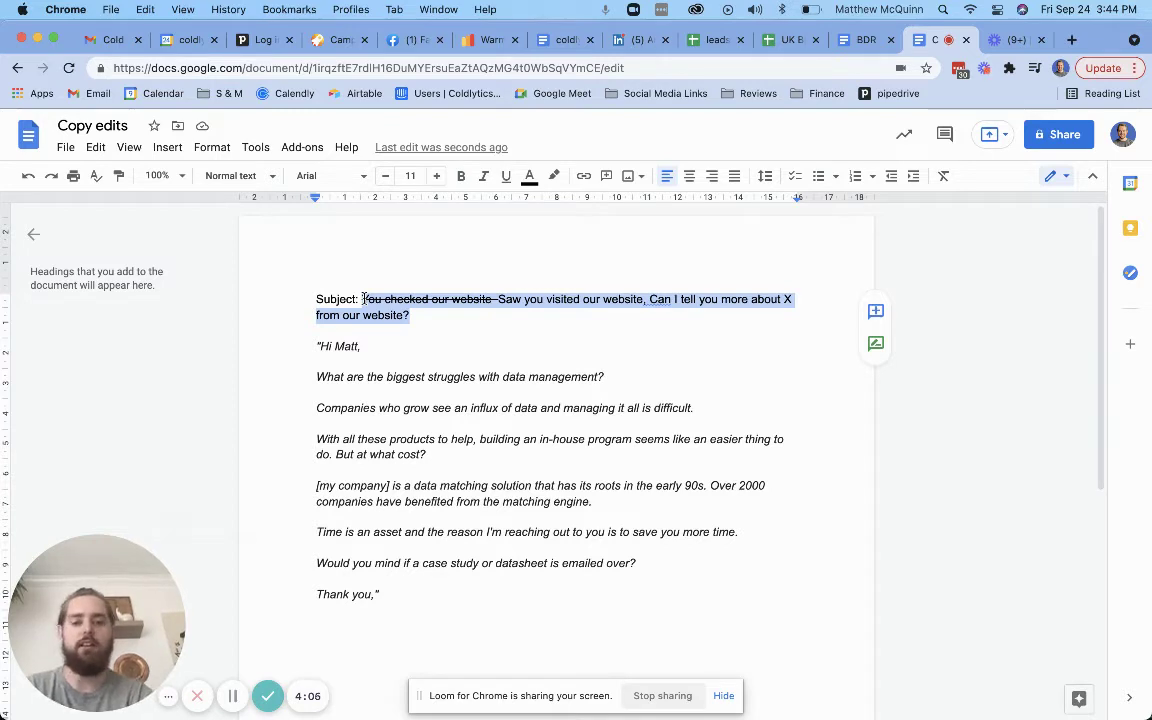
{"action": "left_click", "coordinate": [470, 408]}
{"action": "scroll", "coordinate": [470, 410], "scroll_direction": "down", "scroll_amount": 1}
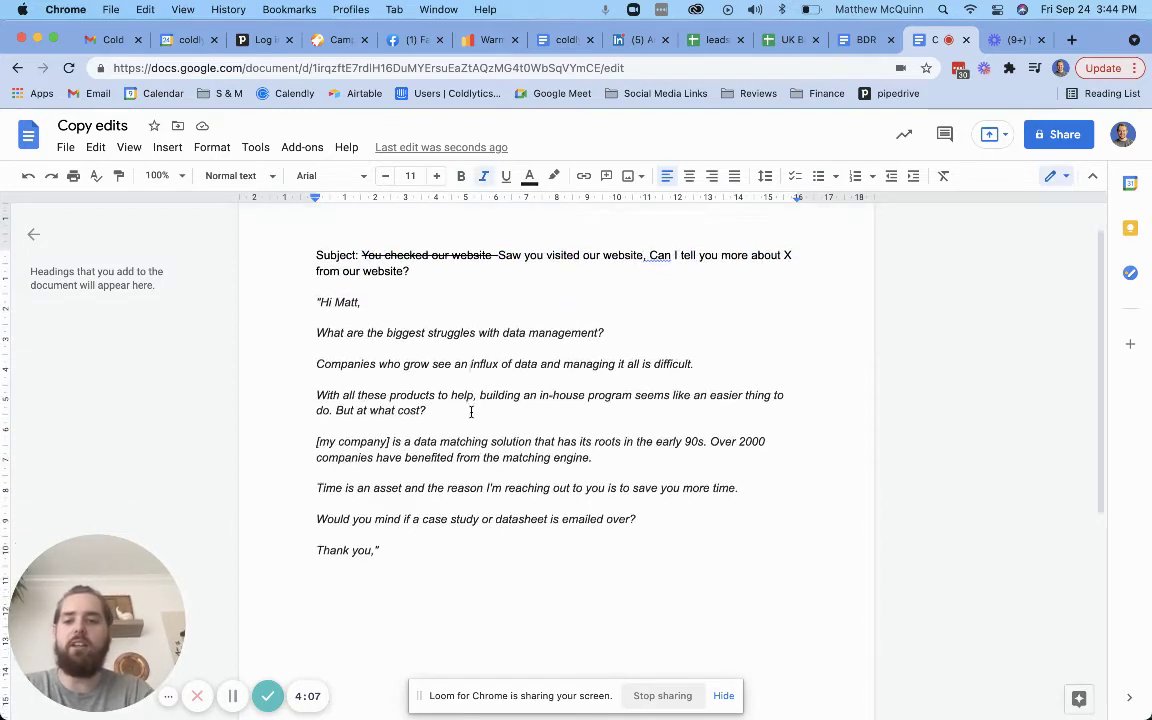
{"action": "left_click_drag", "start_coordinate": [361, 297], "coordinate": [536, 342]}
{"action": "left_click_drag", "start_coordinate": [320, 298], "coordinate": [358, 298]}
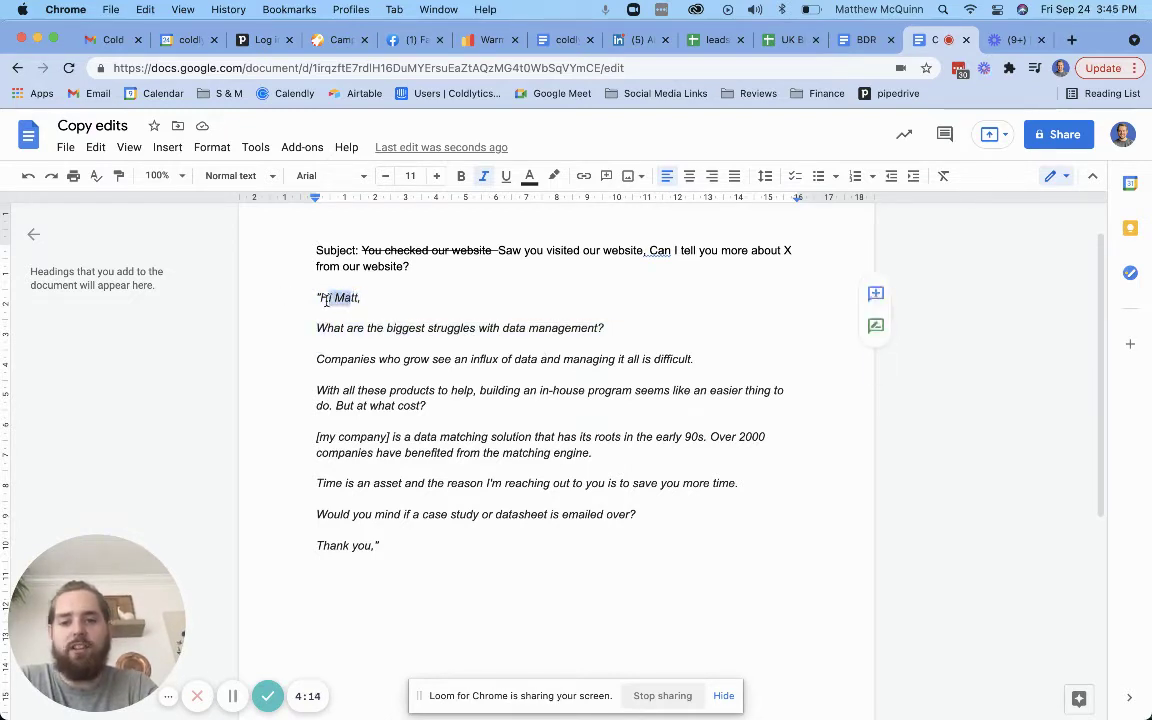
{"action": "left_click", "coordinate": [325, 299]}
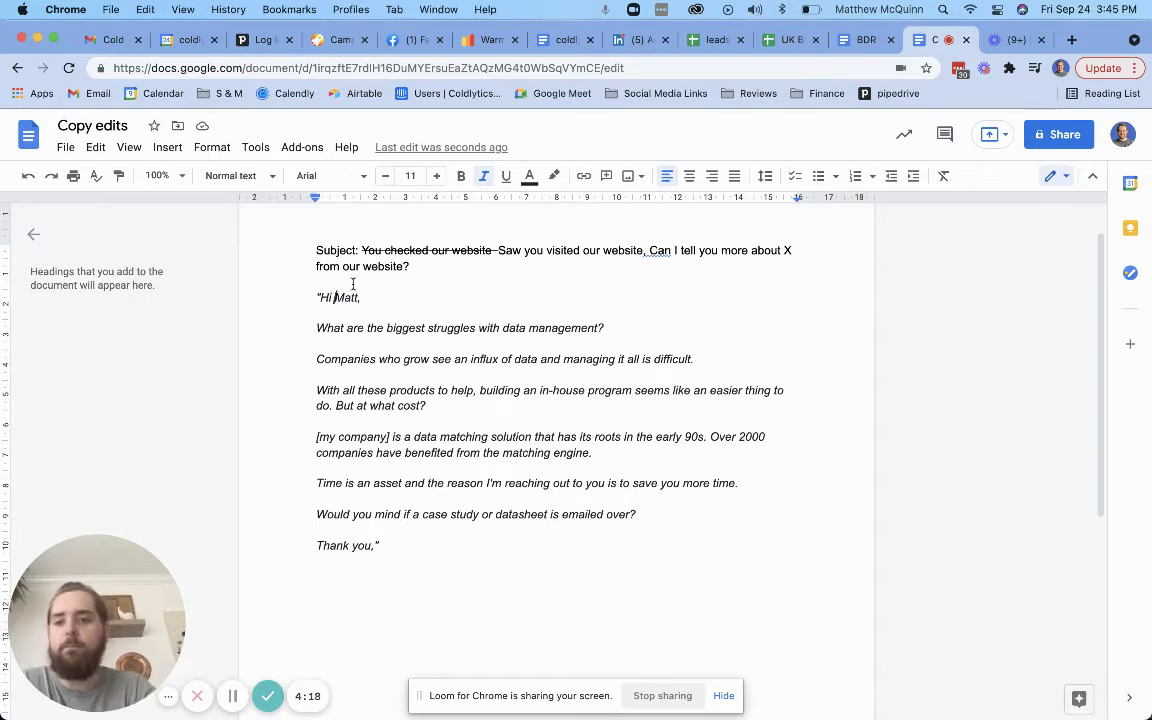
{"action": "double_click", "coordinate": [325, 297]}
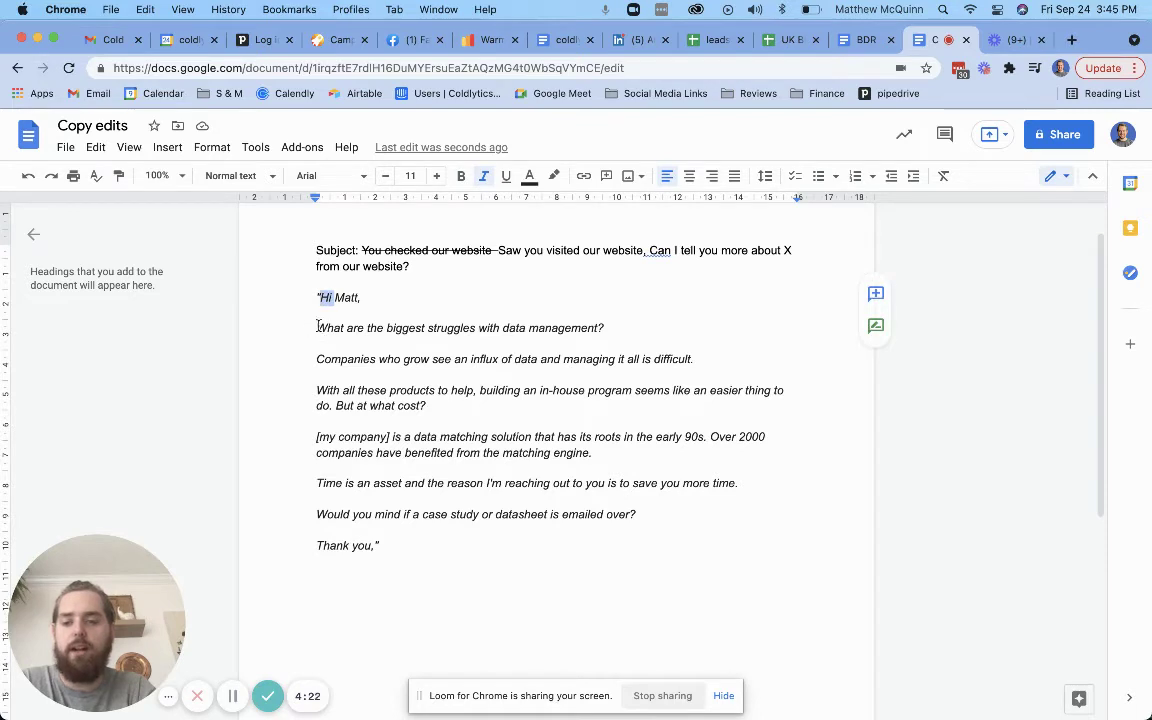
{"action": "left_click_drag", "start_coordinate": [318, 326], "coordinate": [595, 337]}
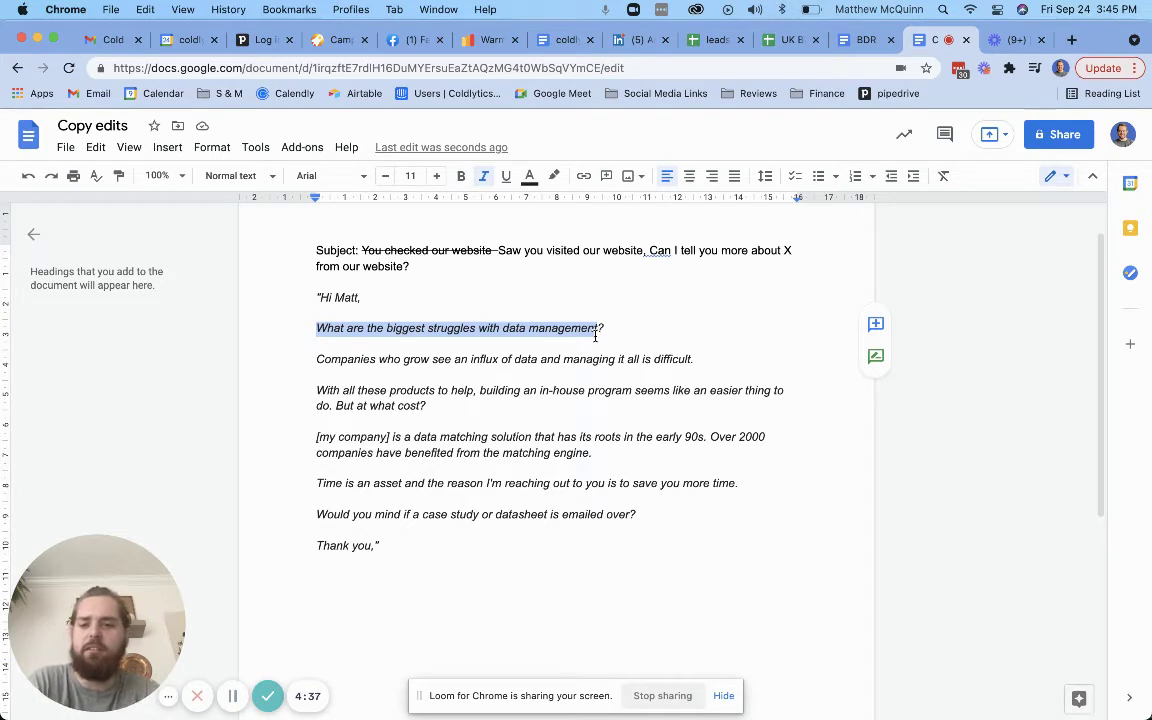
{"action": "left_click_drag", "start_coordinate": [698, 359], "coordinate": [507, 344]}
{"action": "left_click", "coordinate": [507, 344]}
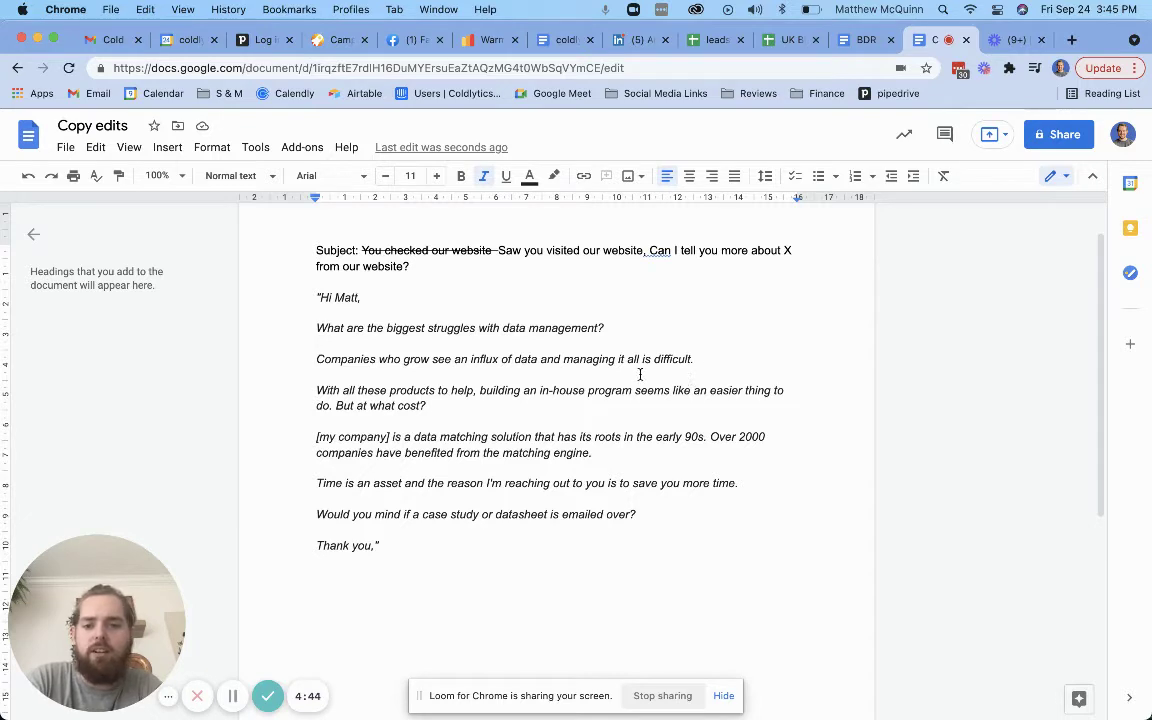
{"action": "left_click", "coordinate": [232, 697]}
{"action": "left_click", "coordinate": [233, 698]}
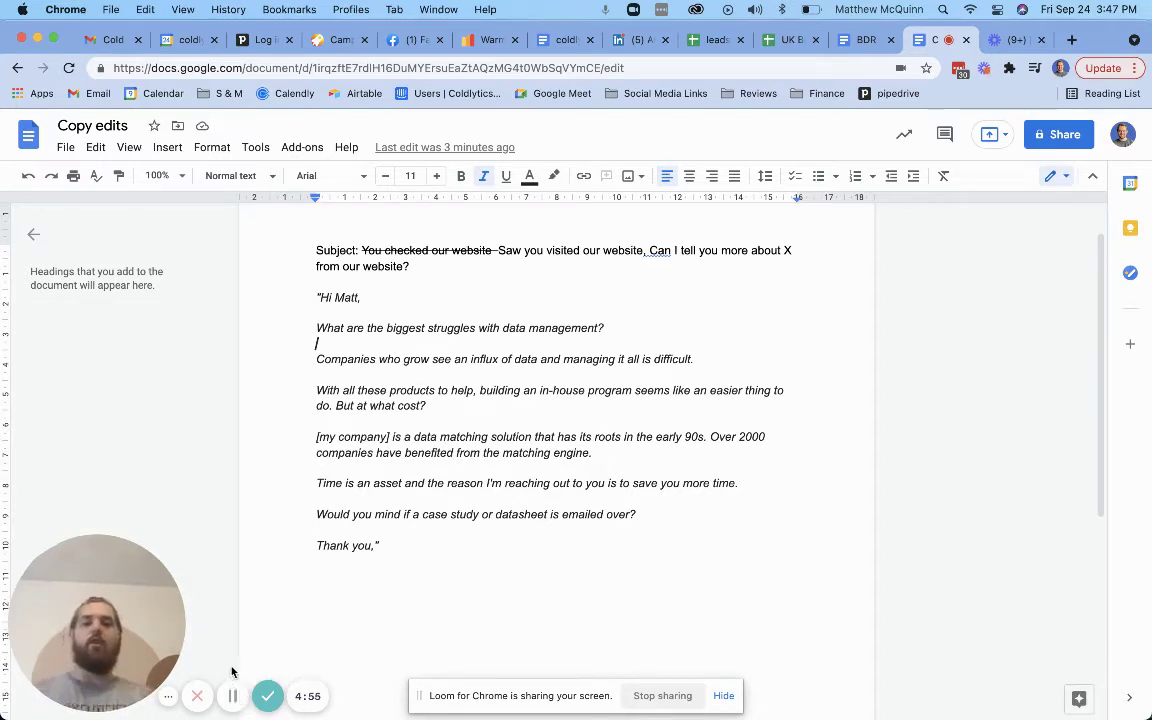
{"action": "triple_click", "coordinate": [548, 330]}
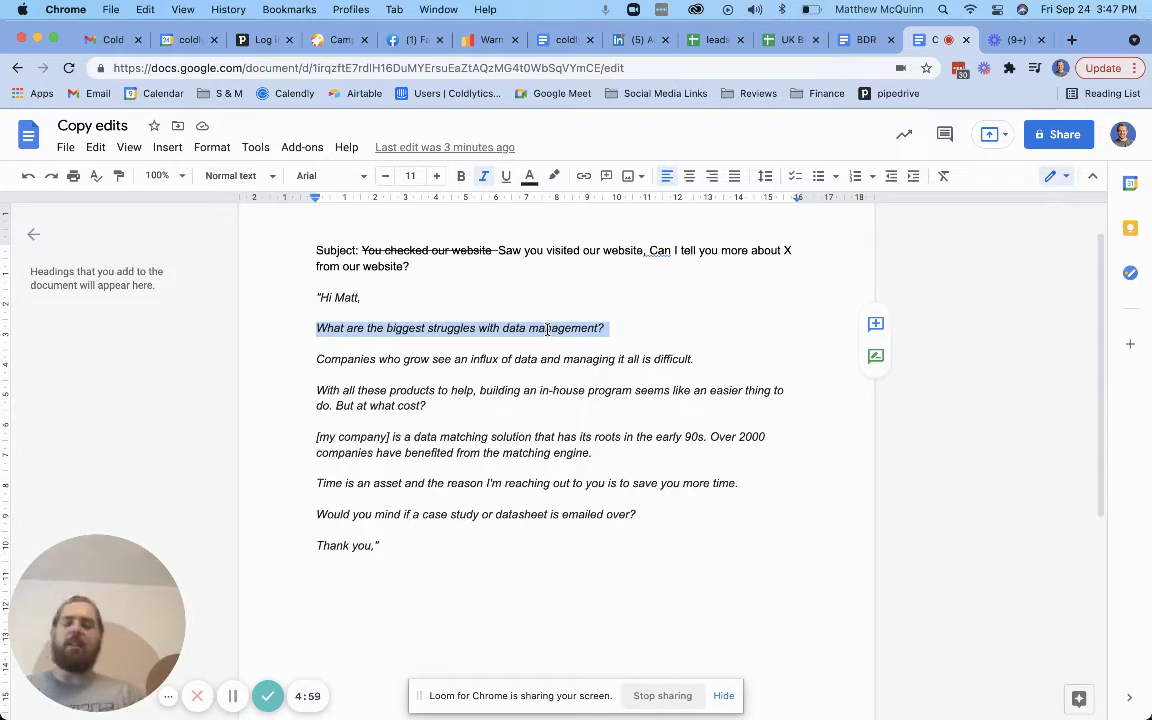
{"action": "key", "text": "Right"}
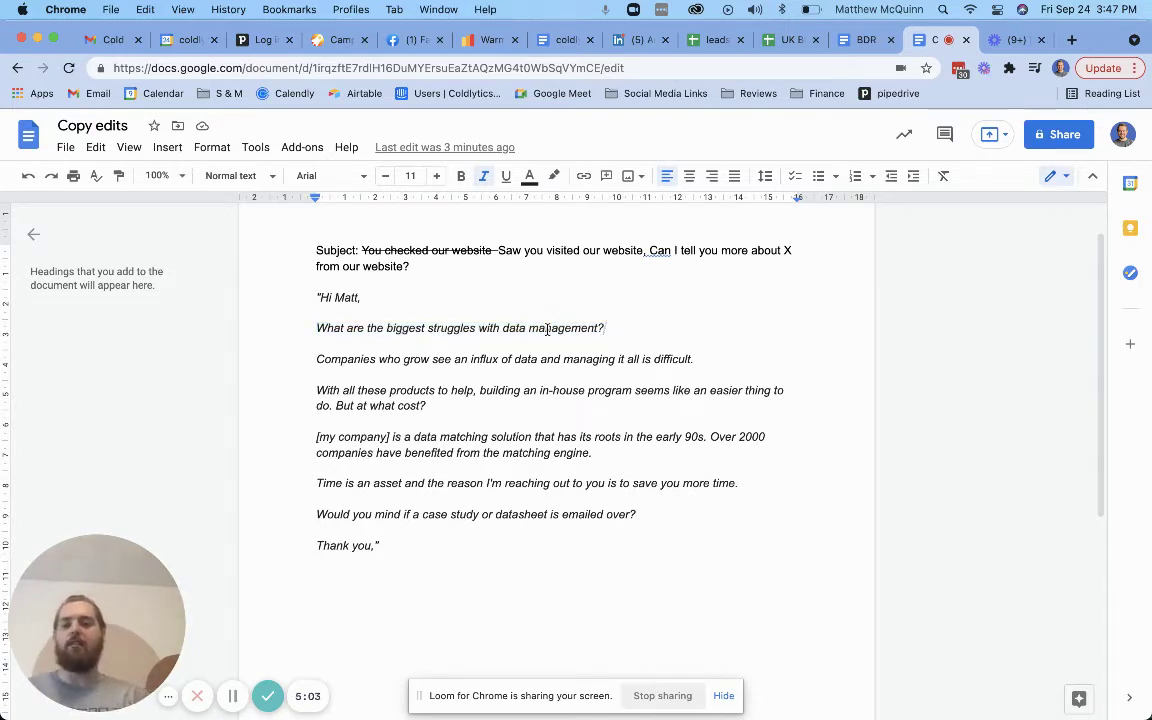
{"action": "key", "text": "Down"}
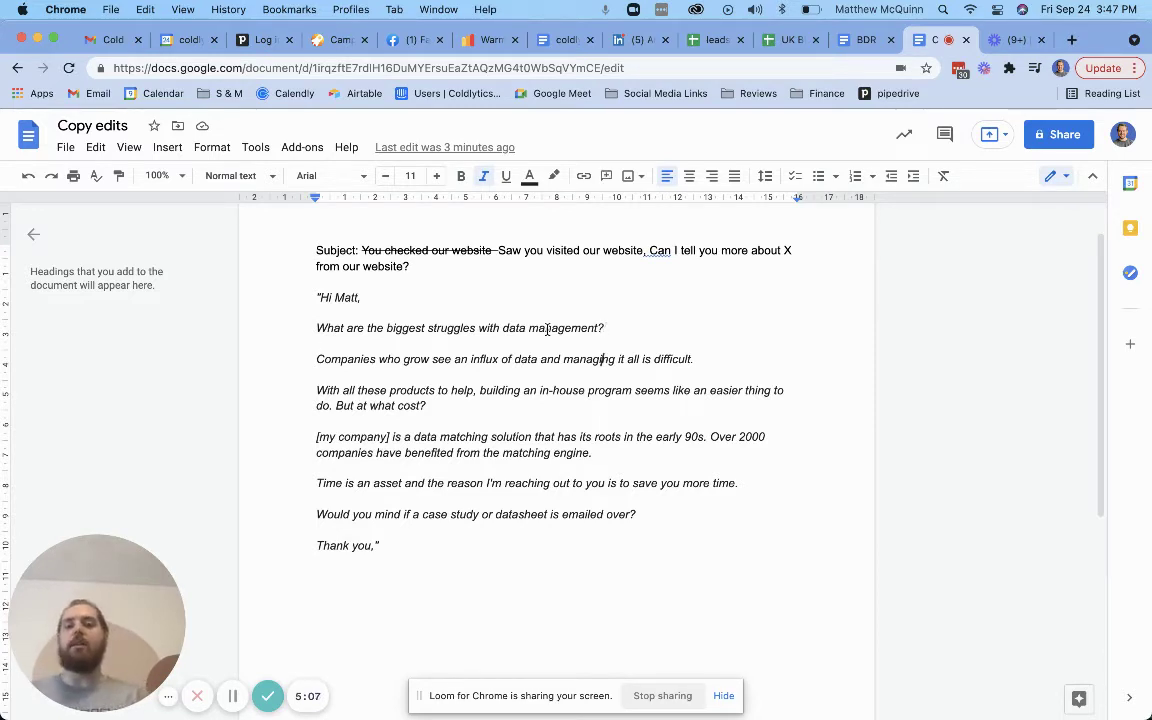
{"action": "key", "text": "Down"}
{"action": "key", "text": "Up"}
{"action": "key", "text": "Up"}
{"action": "key", "text": "Down"}
{"action": "key", "text": "Down"}
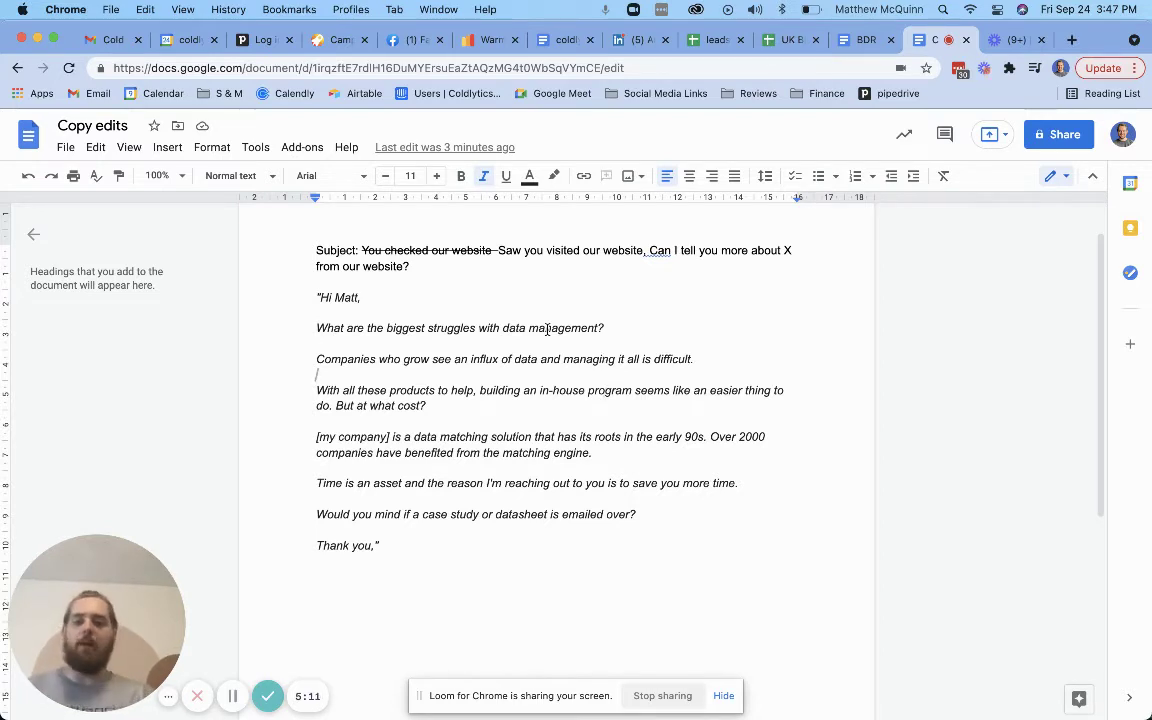
{"action": "key", "text": "Up"}
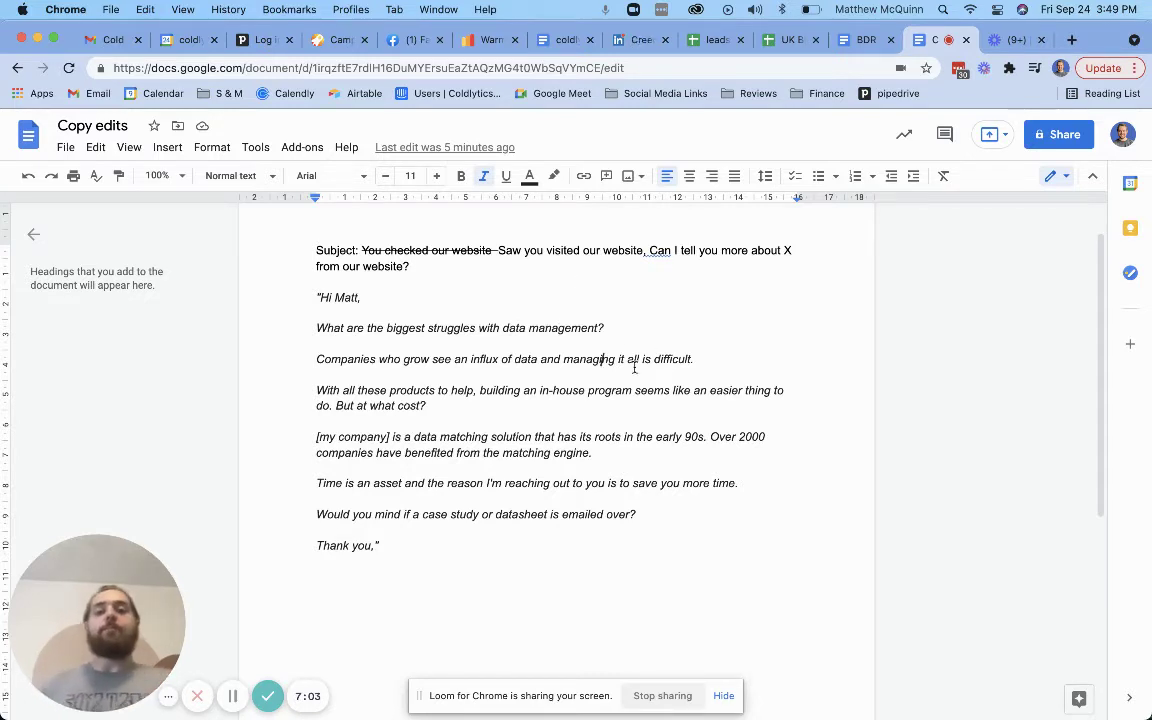
Under 'Thank you,' start a new line reading 'Attention - Attracting, personal'.
{"action": "left_click_drag", "start_coordinate": [604, 329], "coordinate": [281, 335]}
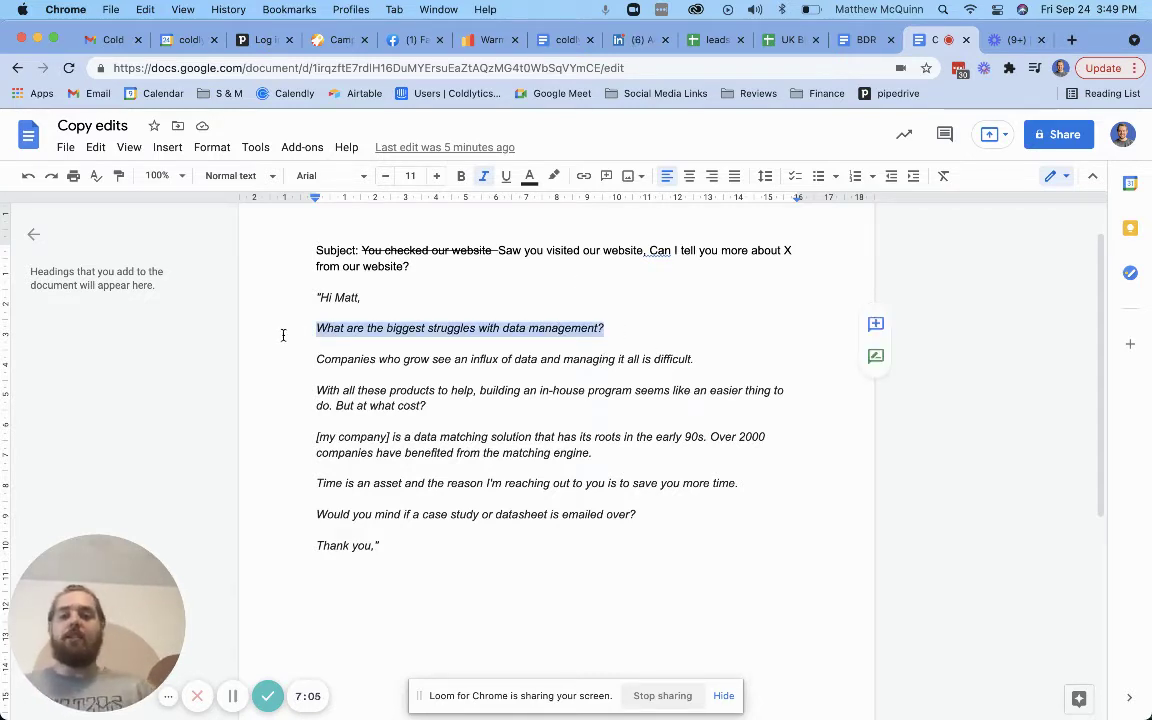
{"action": "left_click", "coordinate": [283, 335]}
{"action": "left_click", "coordinate": [406, 607]}
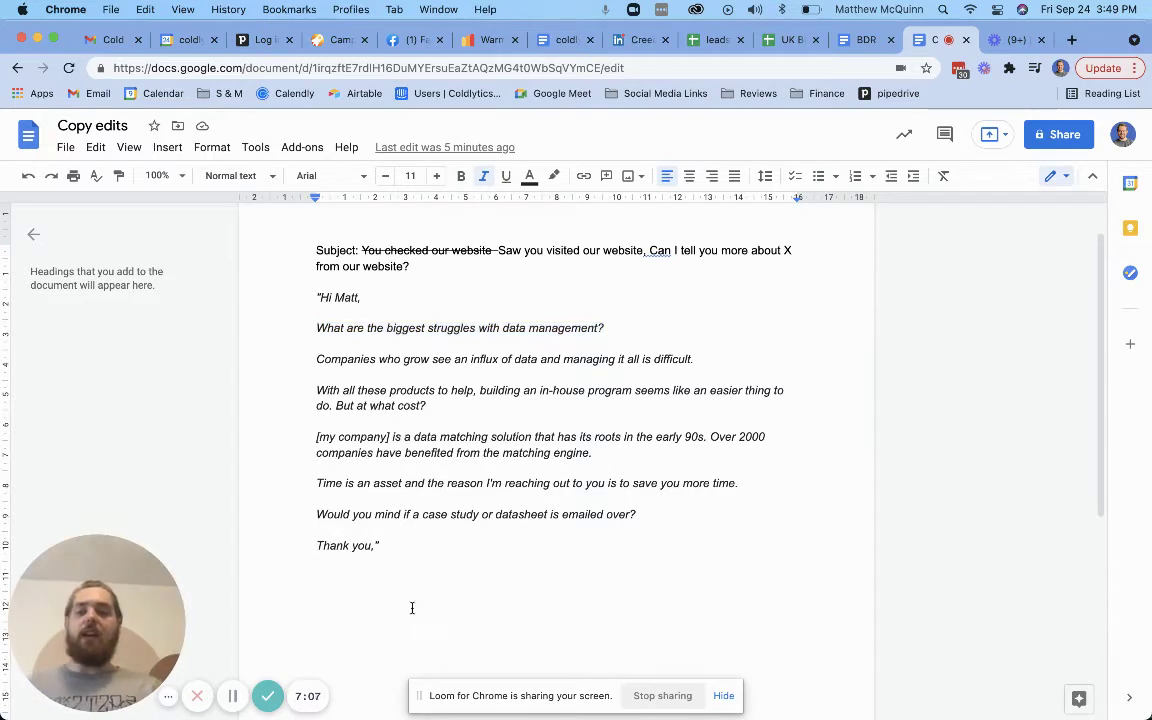
{"action": "key", "text": "Return"}
{"action": "type", "text": "Attention"}
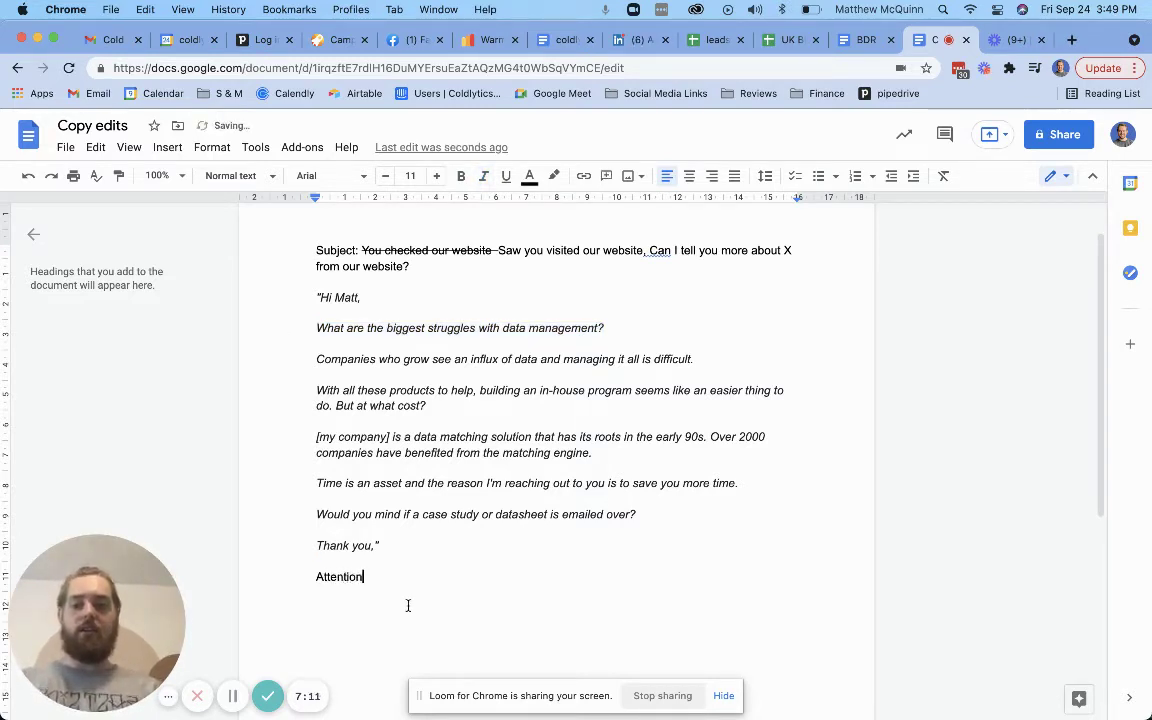
{"action": "type", "text": " - "}
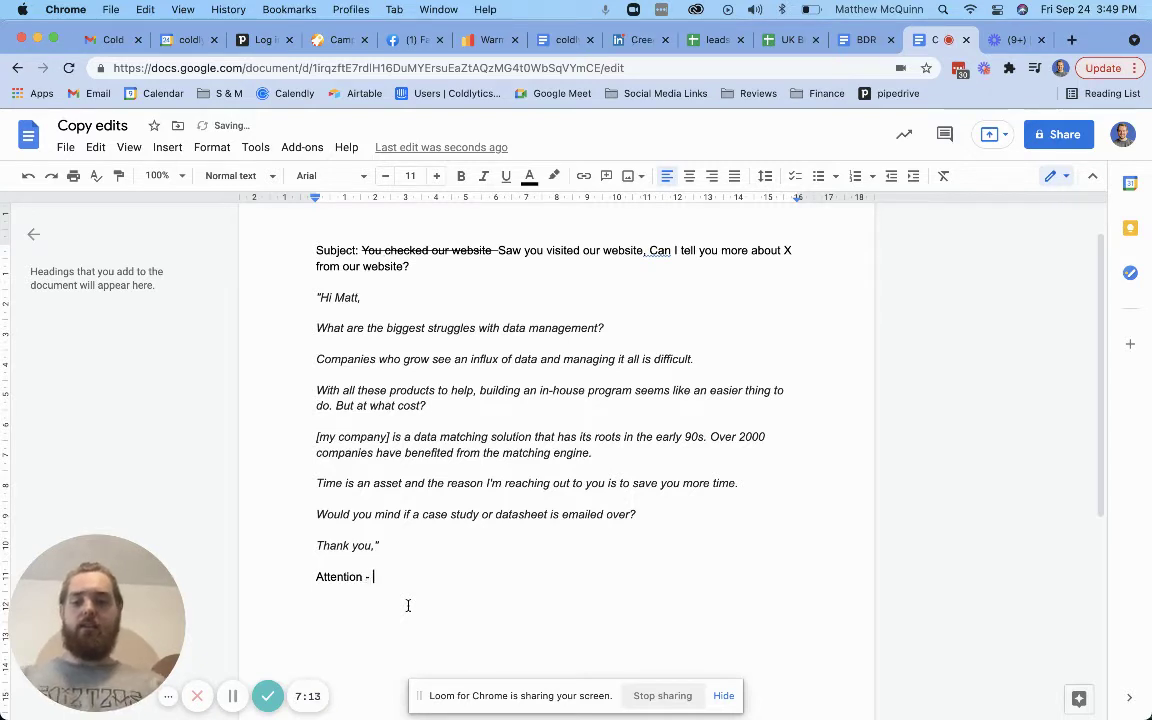
{"action": "type", "text": "Attracting"}
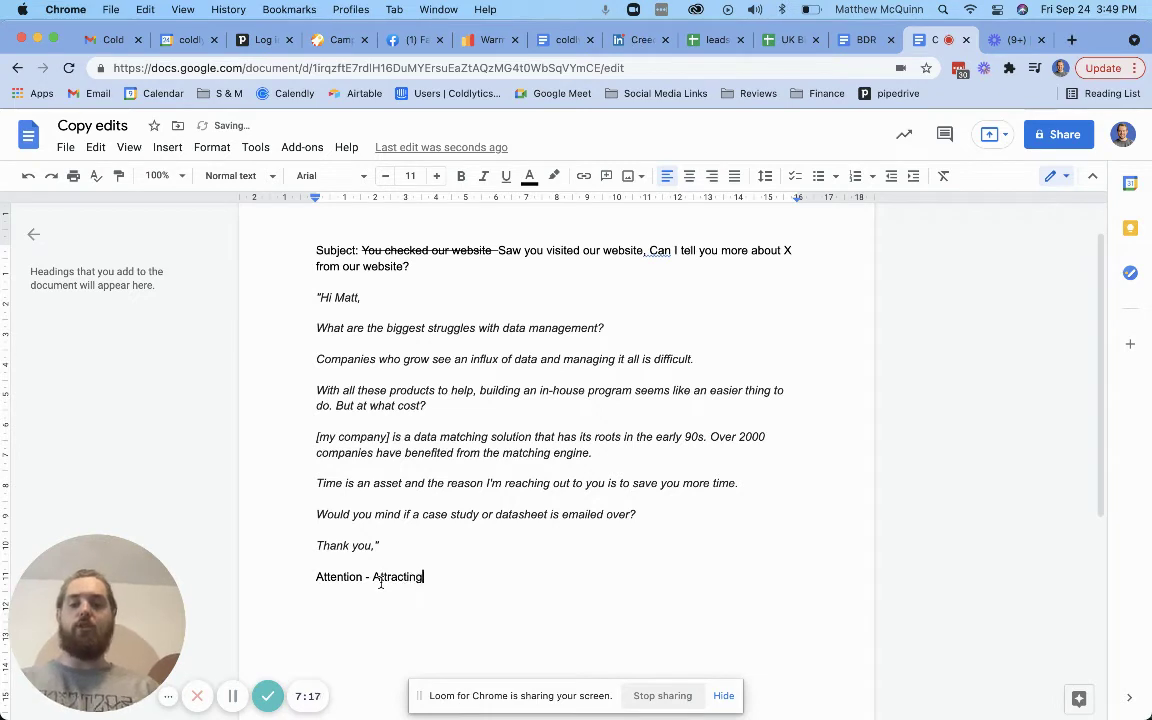
{"action": "type", "text": ", personal"}
{"action": "key", "text": "BackSpace"}
{"action": "key", "text": "BackSpace"}
{"action": "key", "text": "BackSpace"}
{"action": "type", "text": "nal"}
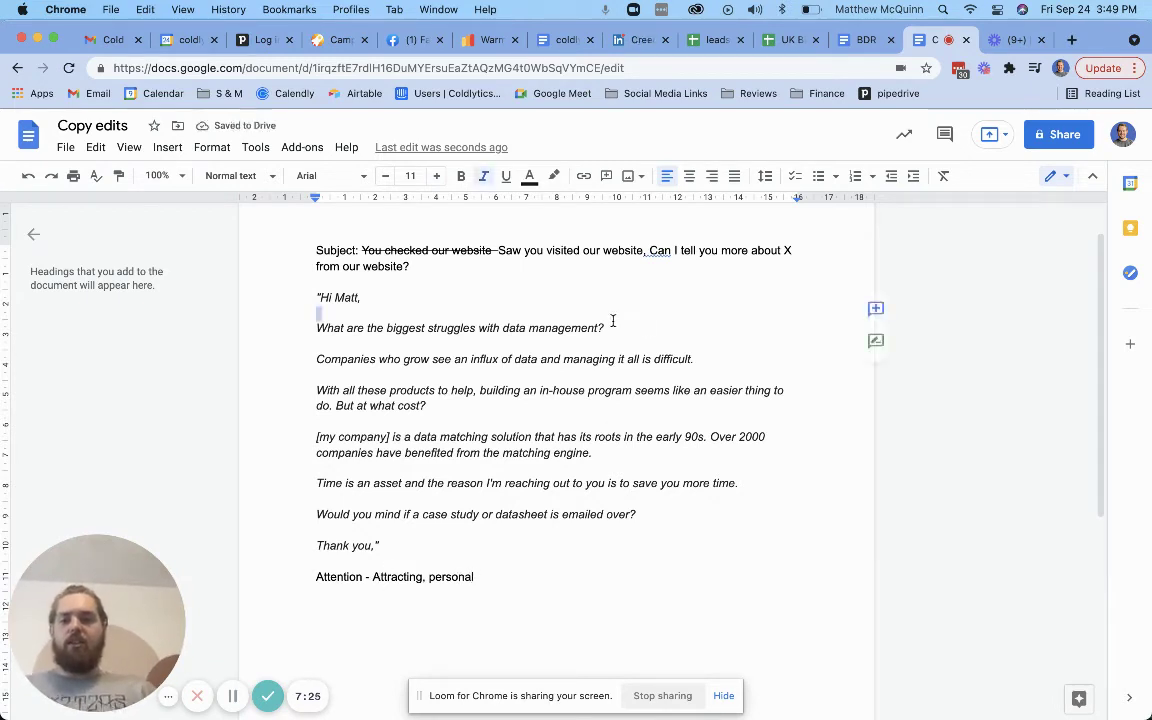
{"action": "left_click", "coordinate": [610, 324]}
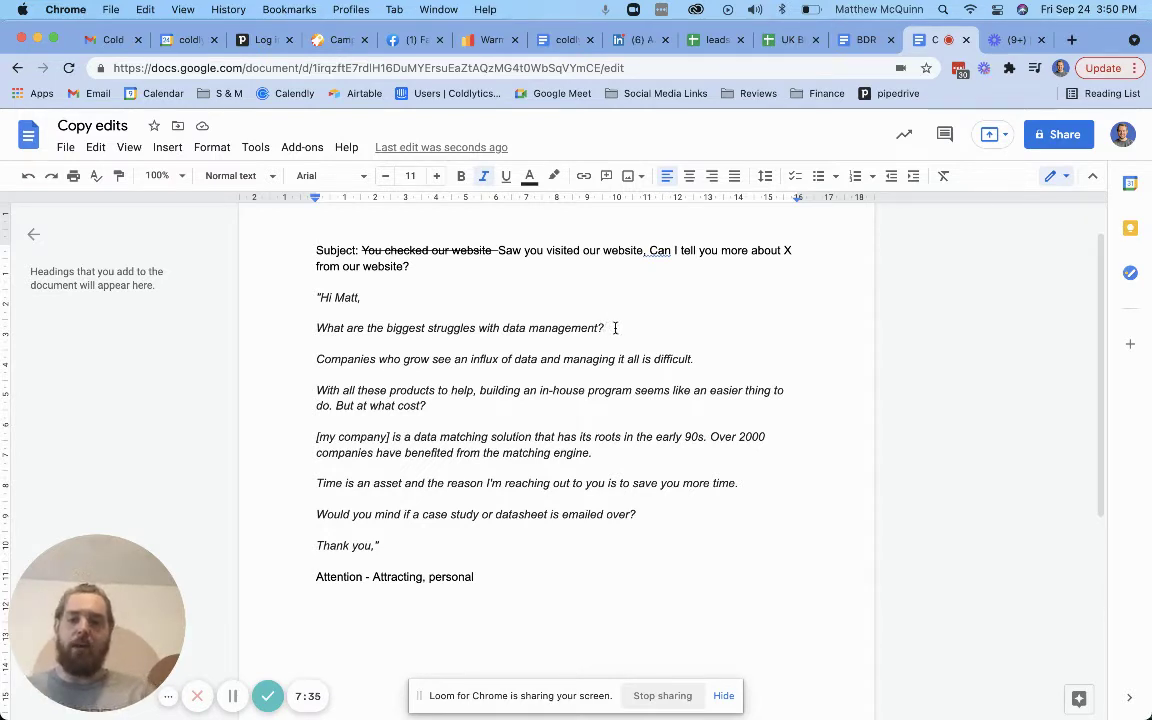
{"action": "left_click_drag", "start_coordinate": [615, 328], "coordinate": [320, 331]}
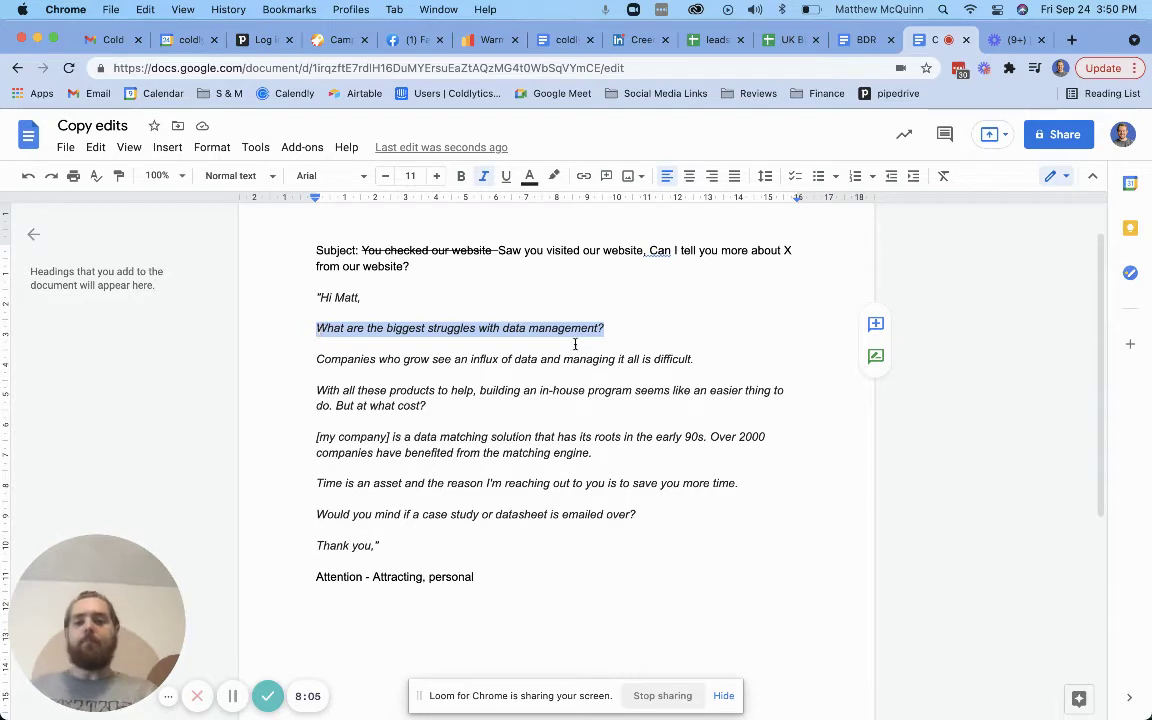
Check the Companies line and delete the trailing space after 'personal' in the Attention note.
{"action": "left_click", "coordinate": [613, 331]}
{"action": "left_click_drag", "start_coordinate": [379, 359], "coordinate": [395, 362]}
{"action": "triple_click", "coordinate": [395, 360]}
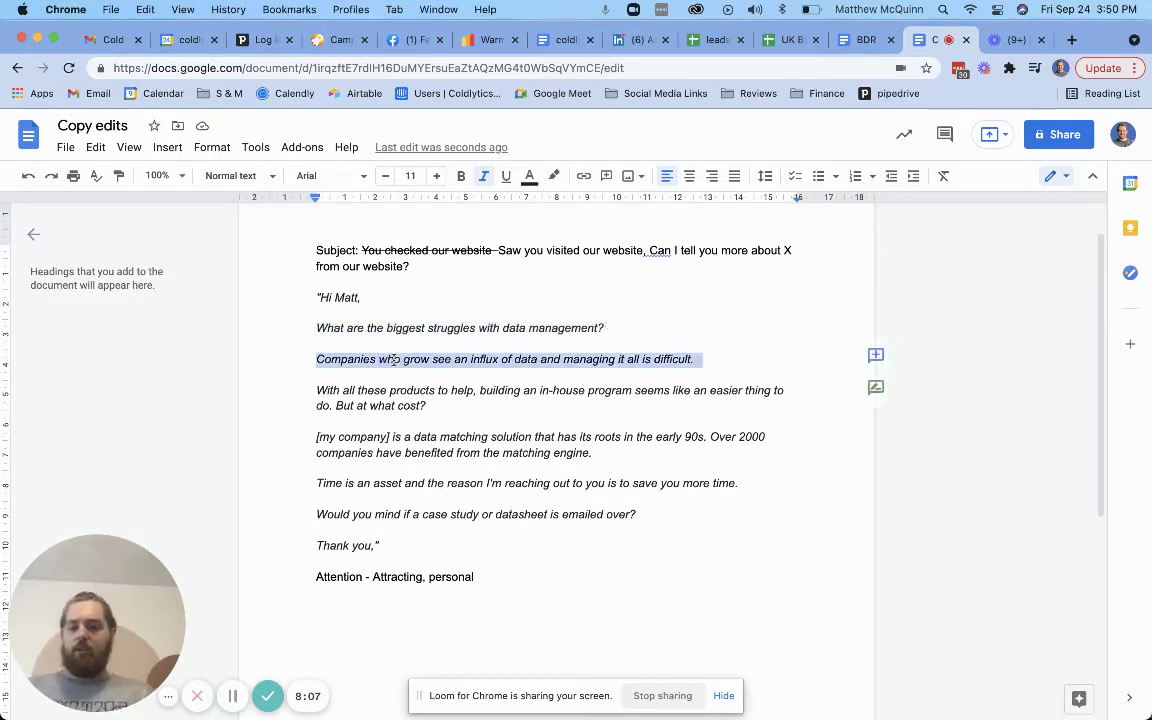
{"action": "left_click", "coordinate": [627, 358]}
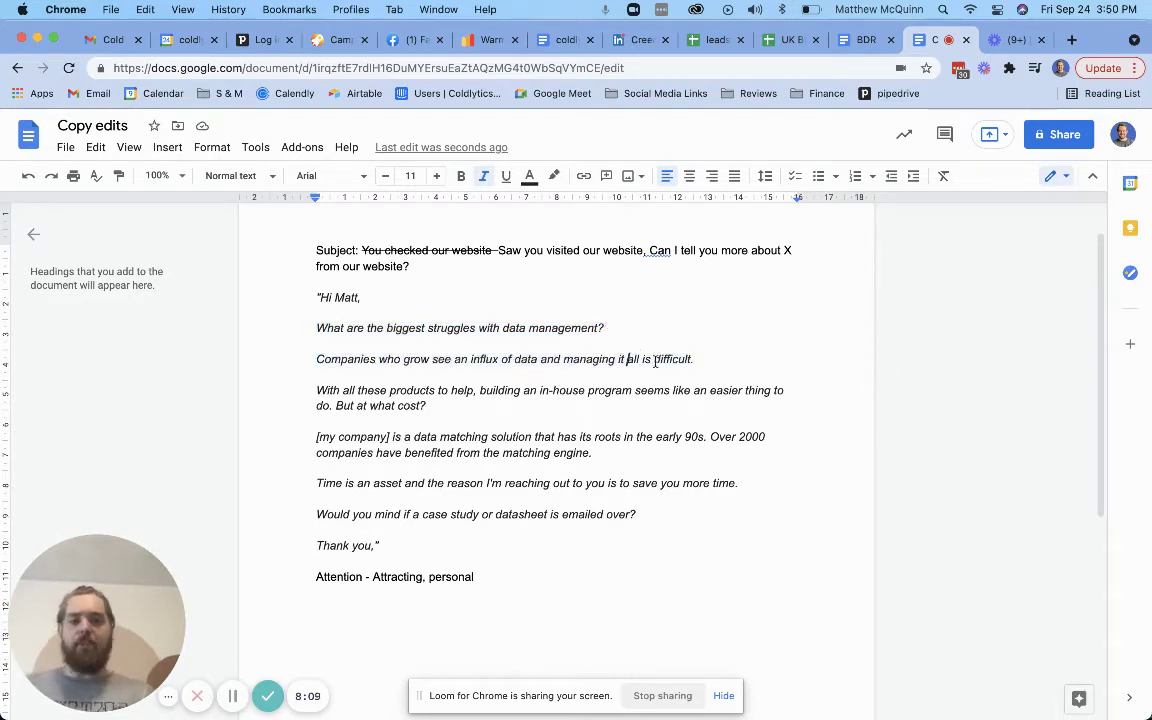
{"action": "left_click_drag", "start_coordinate": [690, 358], "coordinate": [402, 349]}
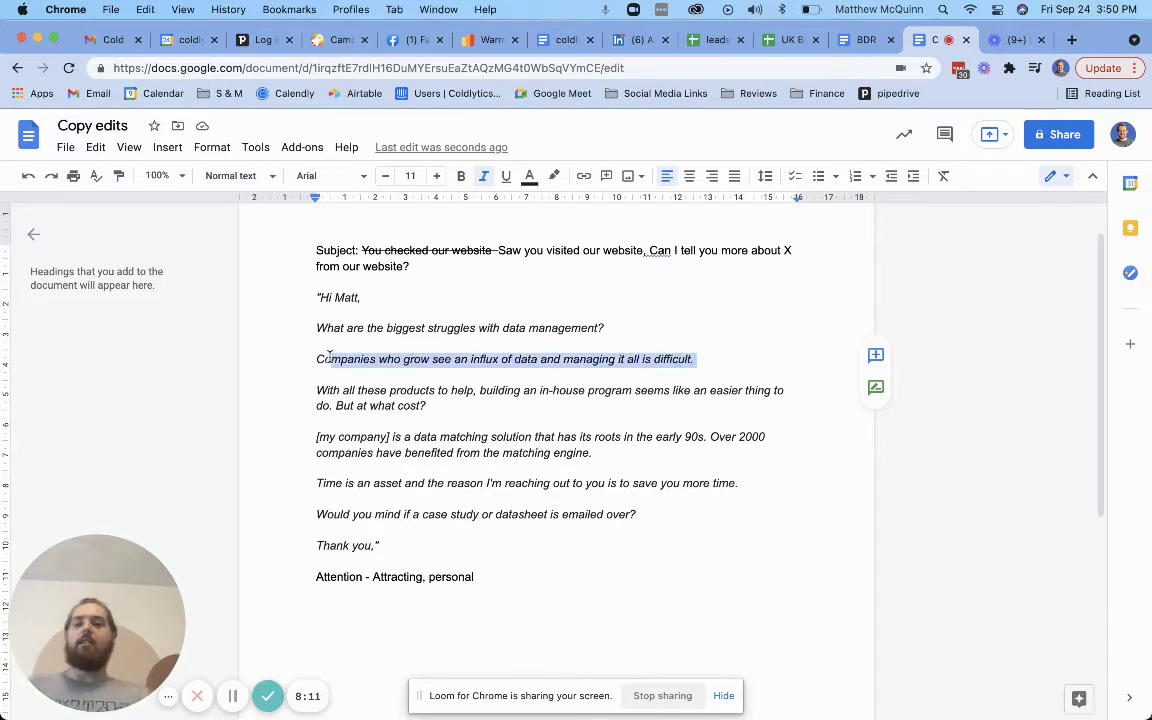
{"action": "left_click", "coordinate": [388, 360]}
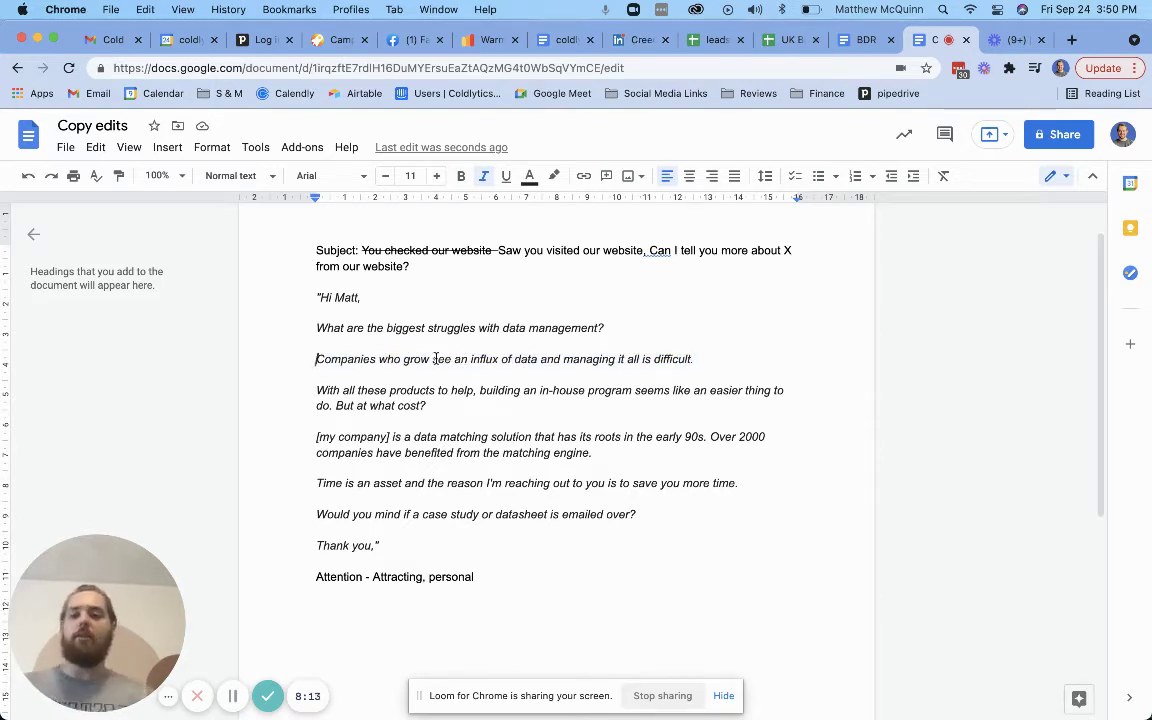
{"action": "left_click", "coordinate": [403, 594]}
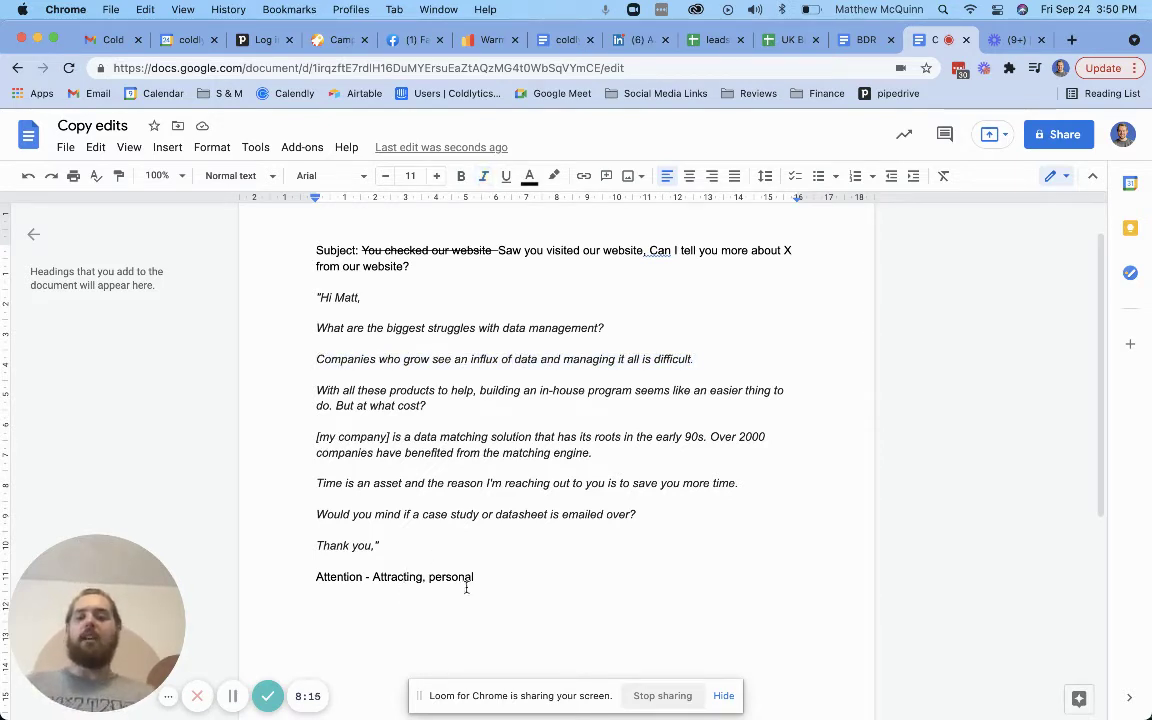
{"action": "left_click_drag", "start_coordinate": [475, 585], "coordinate": [481, 586]}
{"action": "key", "text": "BackSpace"}
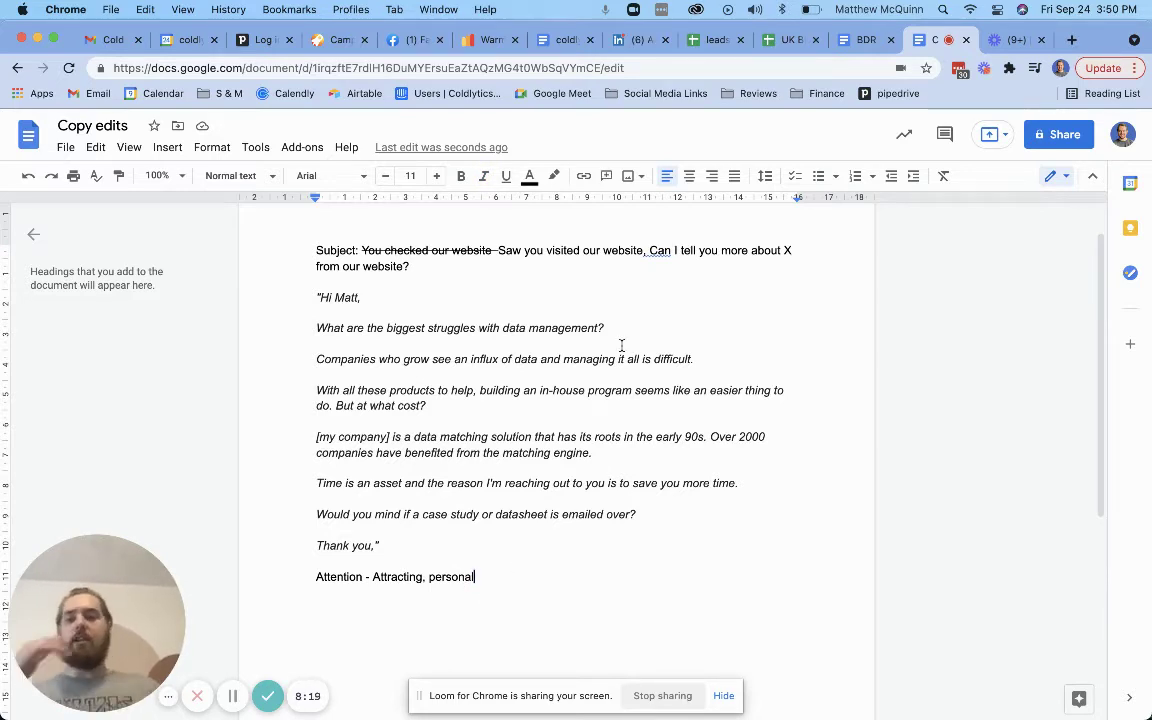
Replace the opening question with 'Saw you were interested in data management'.
{"action": "left_click", "coordinate": [614, 328]}
{"action": "left_click_drag", "start_coordinate": [614, 328], "coordinate": [331, 328]}
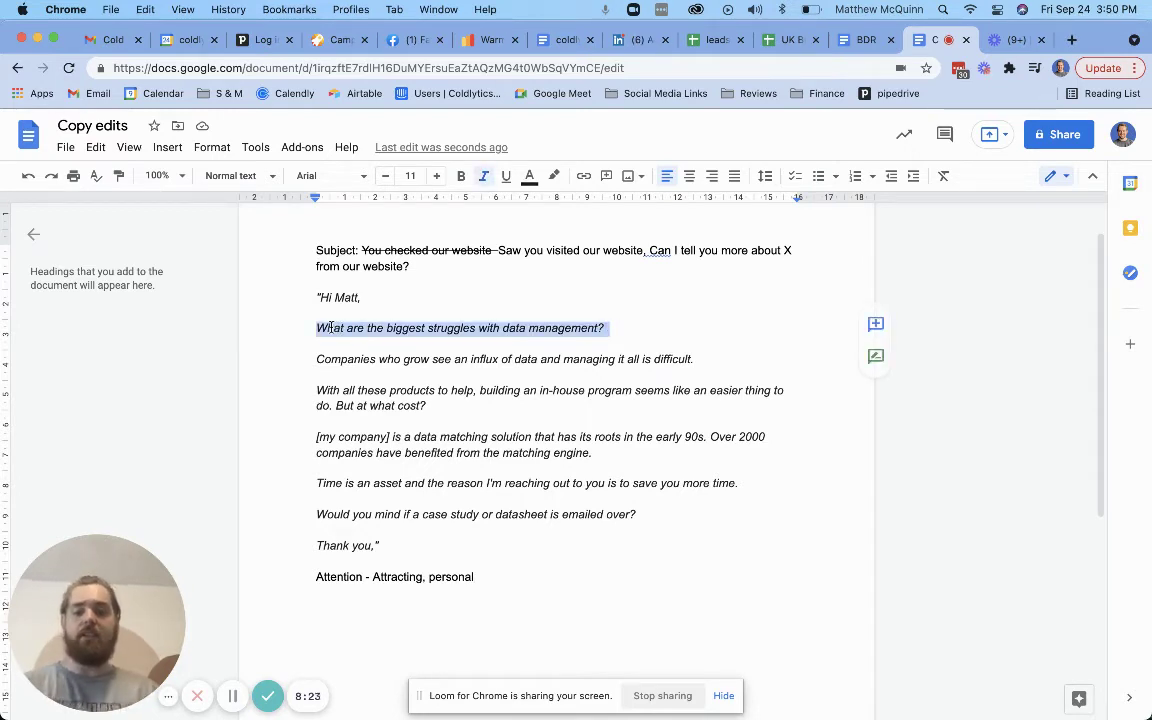
{"action": "type", "text": "Saw you"}
{"action": "key", "text": "BackSpace"}
{"action": "key", "text": "BackSpace"}
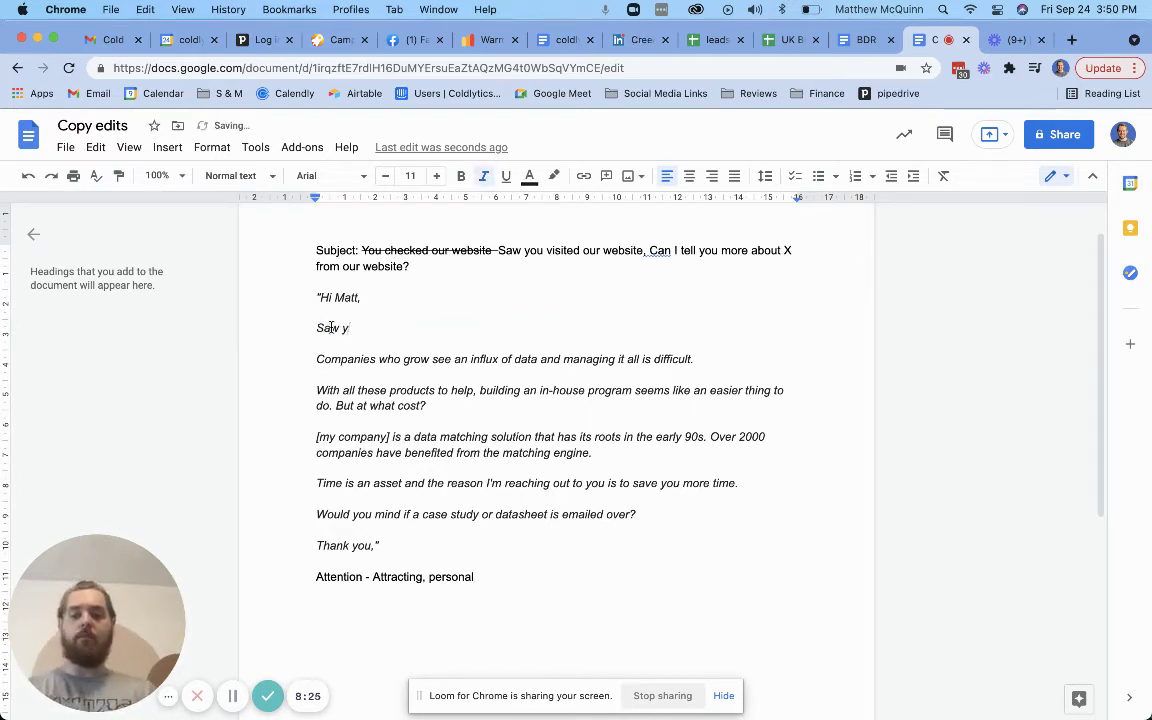
{"action": "type", "text": "ou were inter"}
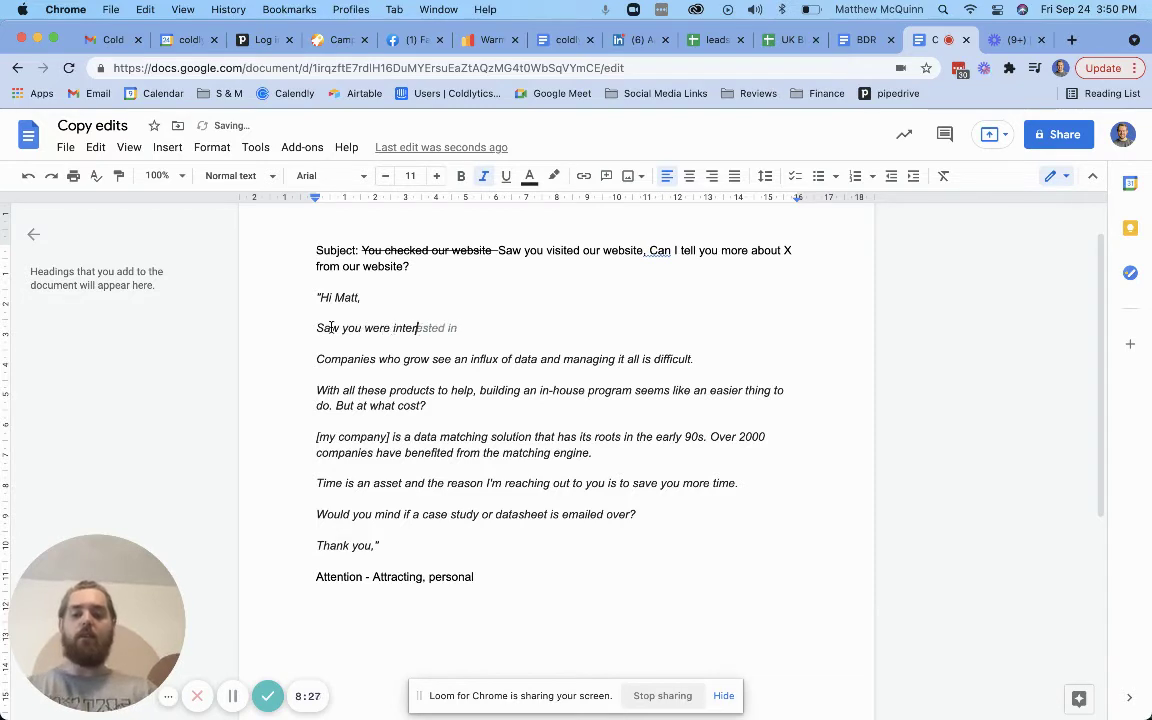
{"action": "type", "text": "ested in"}
{"action": "key", "text": "BackSpace"}
{"action": "key", "text": "BackSpace"}
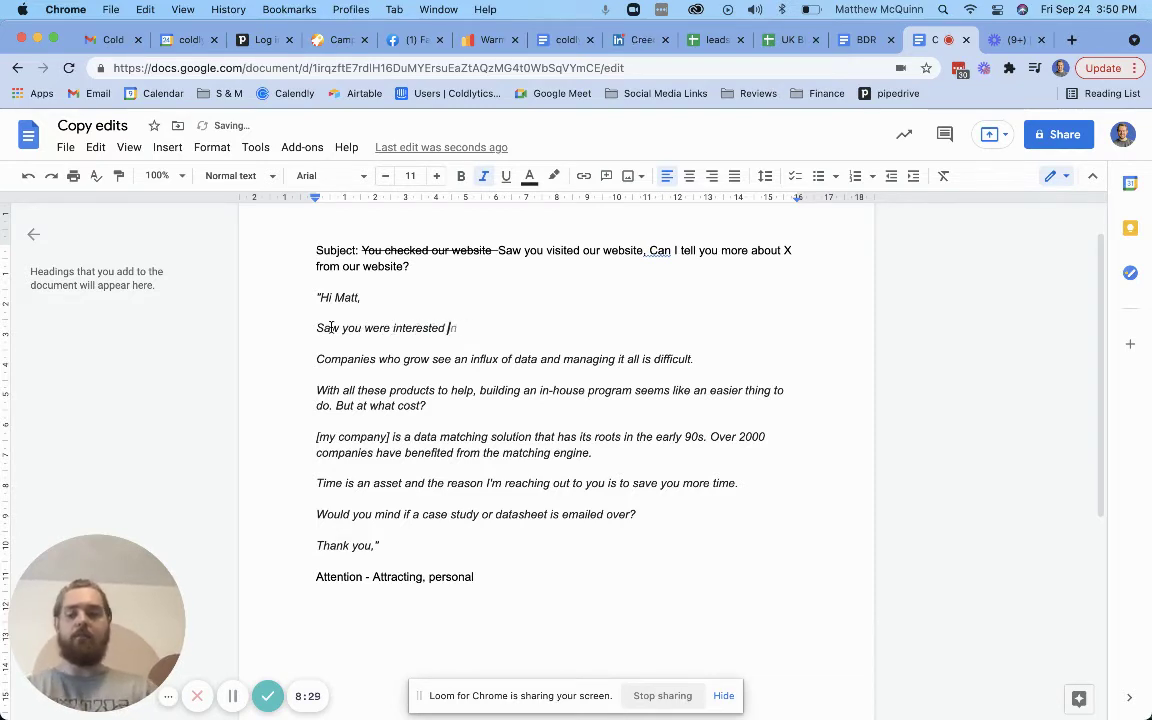
{"action": "type", "text": "in data ma"}
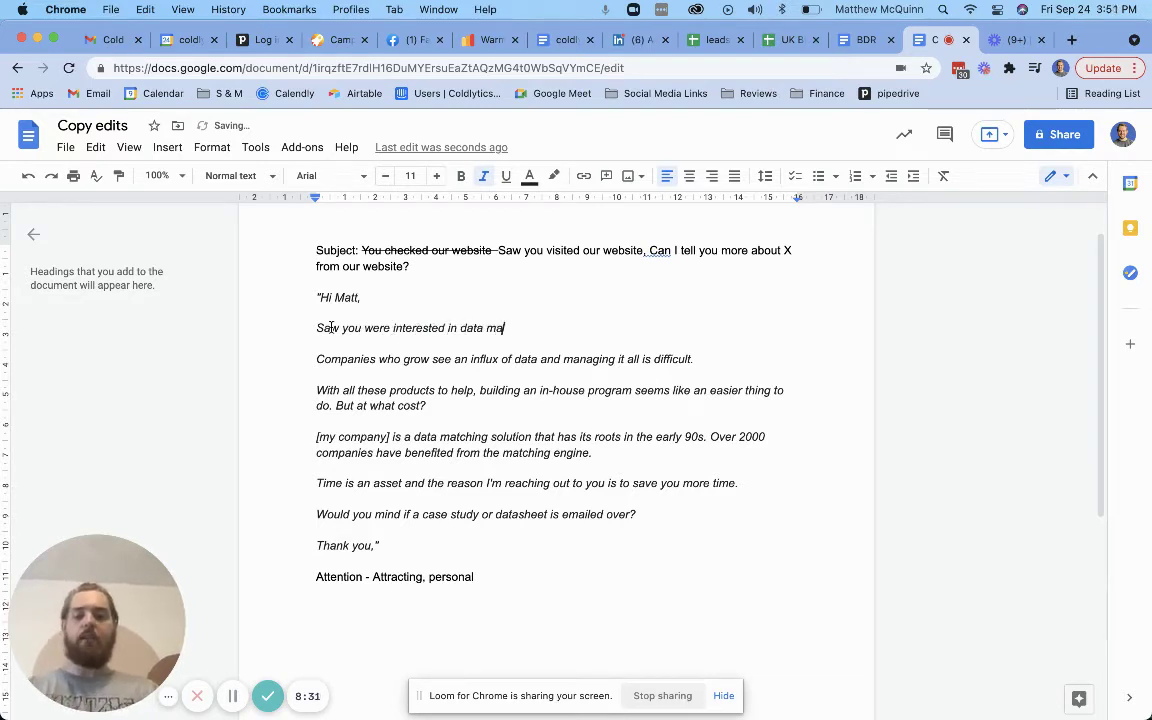
{"action": "type", "text": "nagement"}
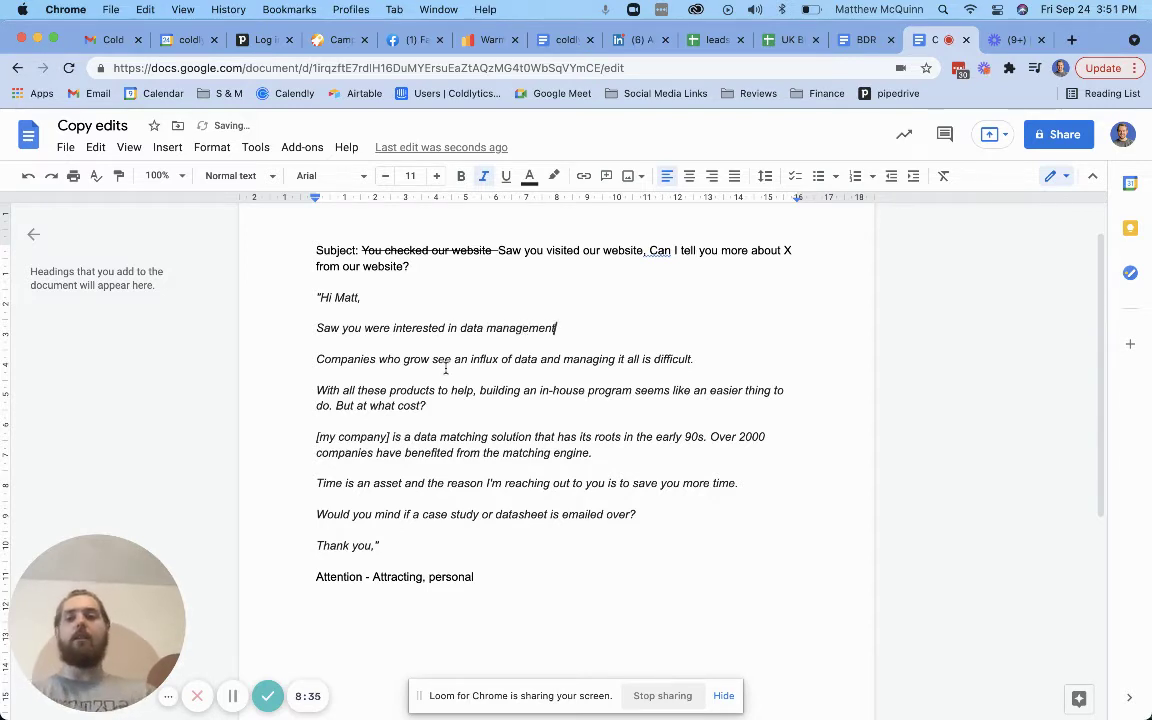
Reword the opener to 'Saw we are both interested in data management'.
{"action": "double_click", "coordinate": [351, 328]}
{"action": "key", "text": "BackSpace"}
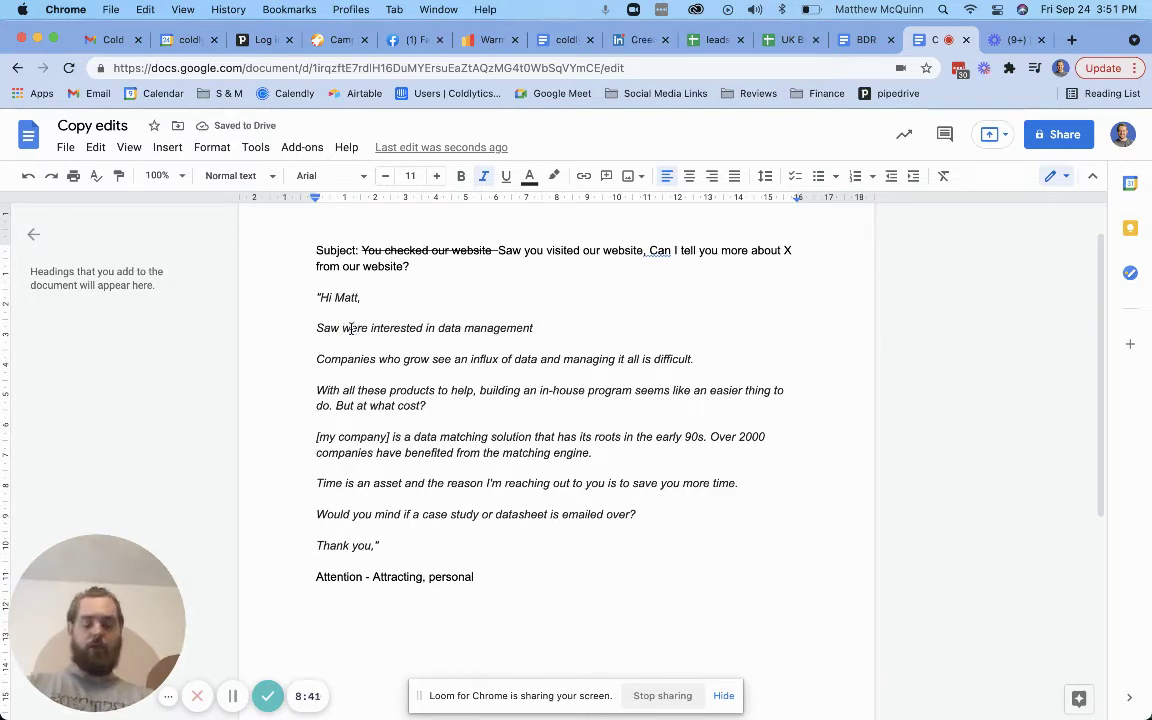
{"action": "key", "text": "Right"}
{"action": "key", "text": "Right"}
{"action": "type", "text": "a"}
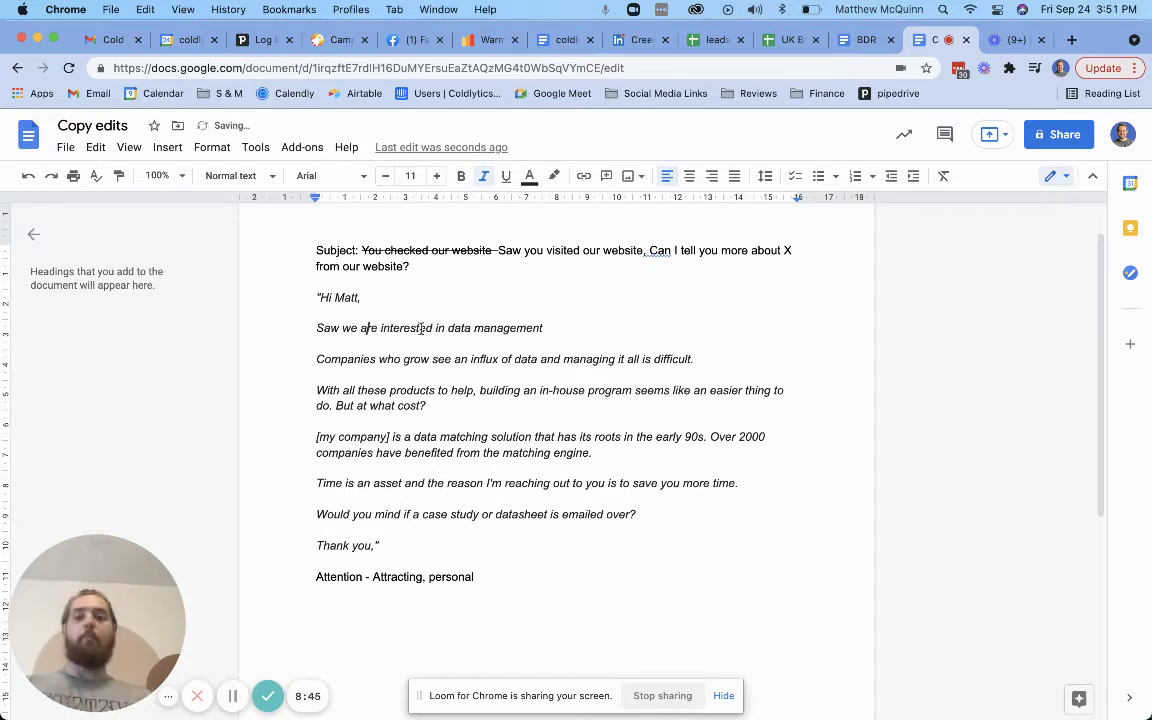
{"action": "left_click", "coordinate": [381, 327]}
{"action": "type", "text": "both"}
Finish the opener with ', and I think I have something that will help.'.
{"action": "key", "text": "super+Right"}
{"action": "type", "text": ", and I think I have something"}
{"action": "key", "text": "BackSpace"}
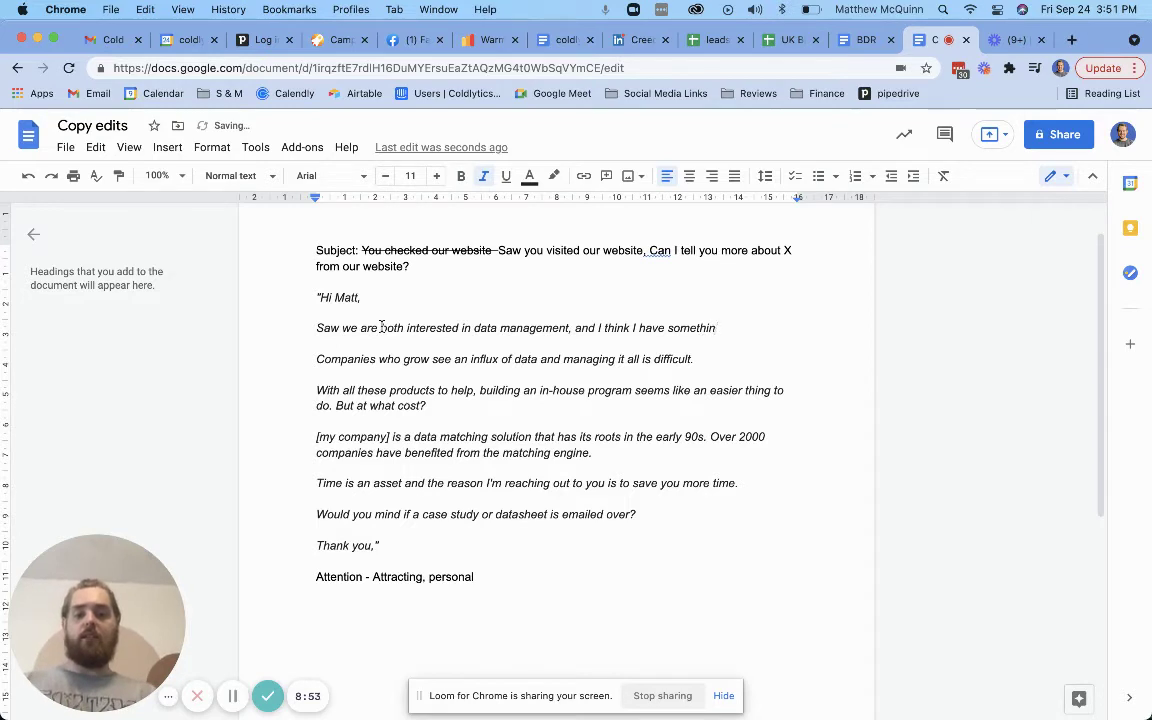
{"action": "type", "text": "g that will help."}
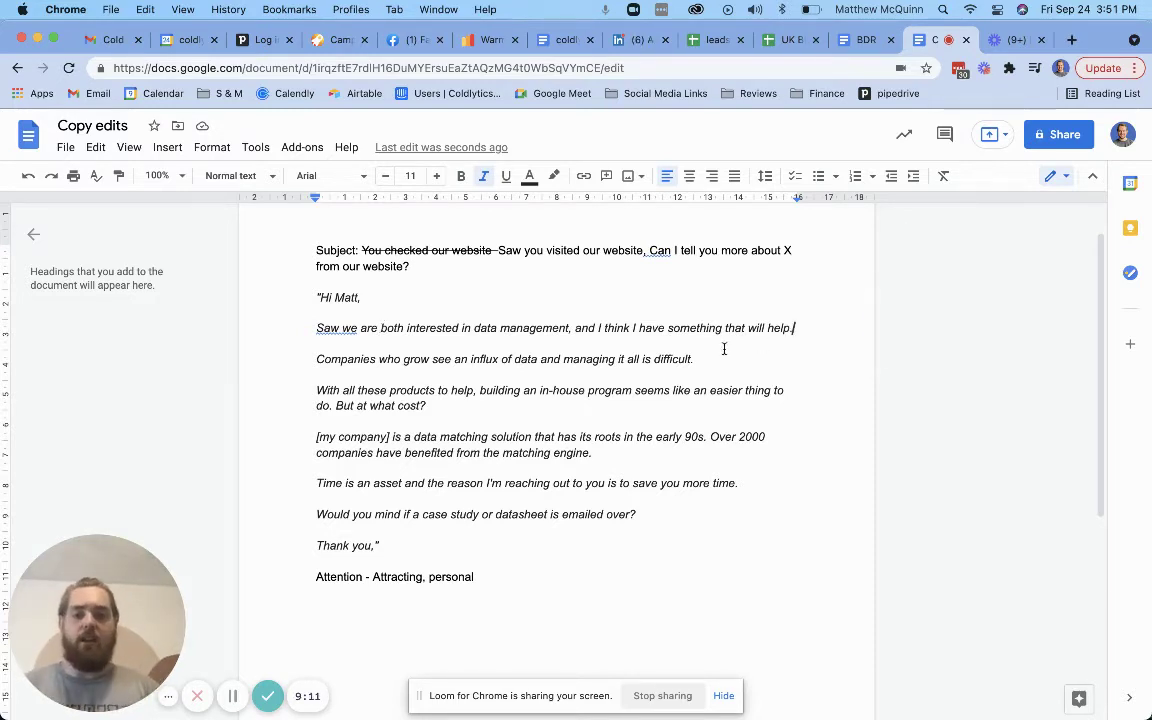
Replace the Companies line with 'Co 1 and 2 who you may recognize… save a ton of time each day.'.
{"action": "key", "text": "Down"}
{"action": "triple_click", "coordinate": [280, 360]}
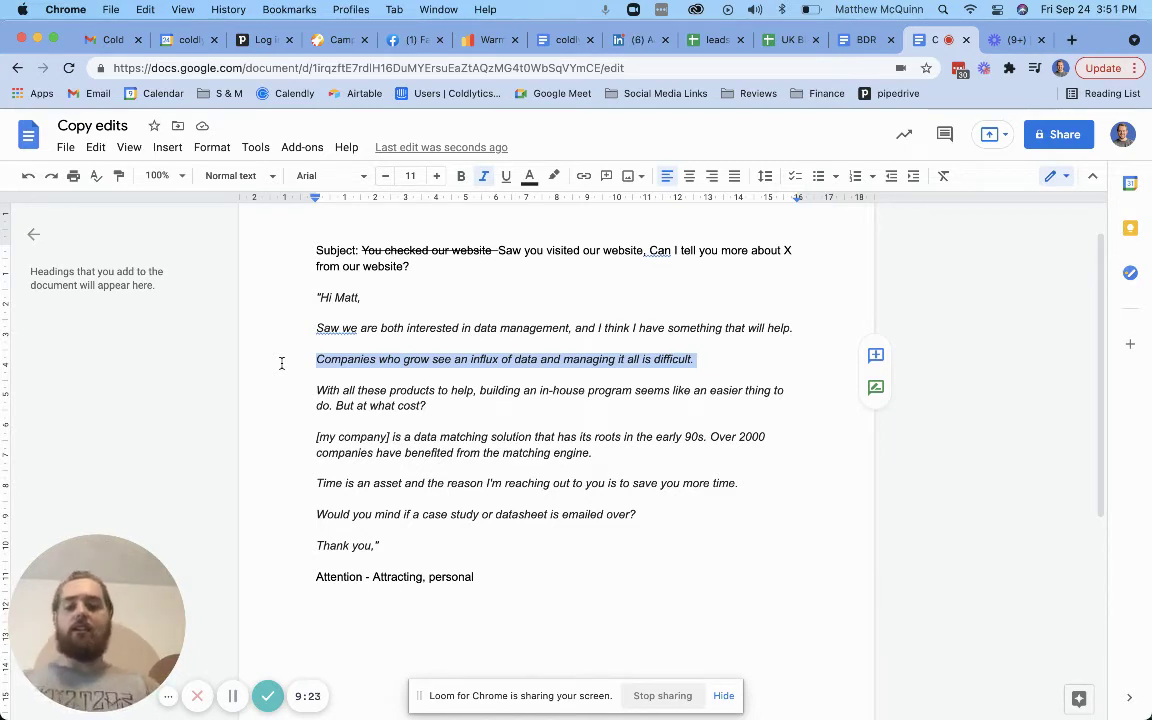
{"action": "type", "text": "C"}
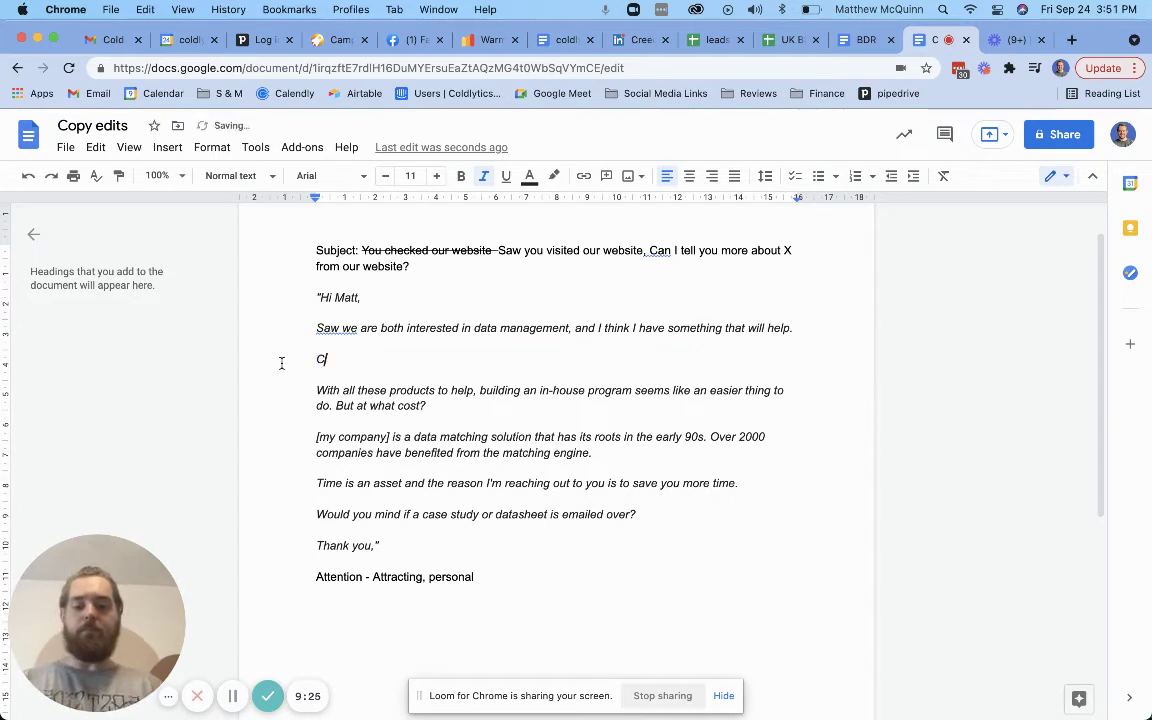
{"action": "type", "text": "o 1 "}
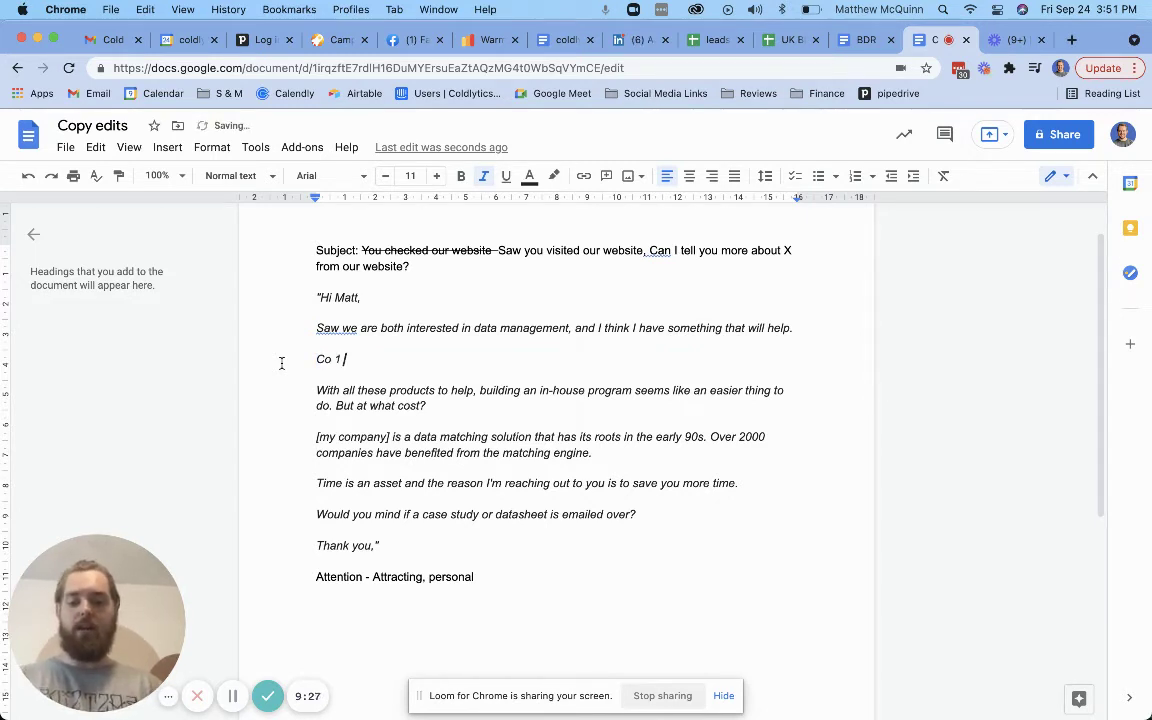
{"action": "type", "text": "and 2 "}
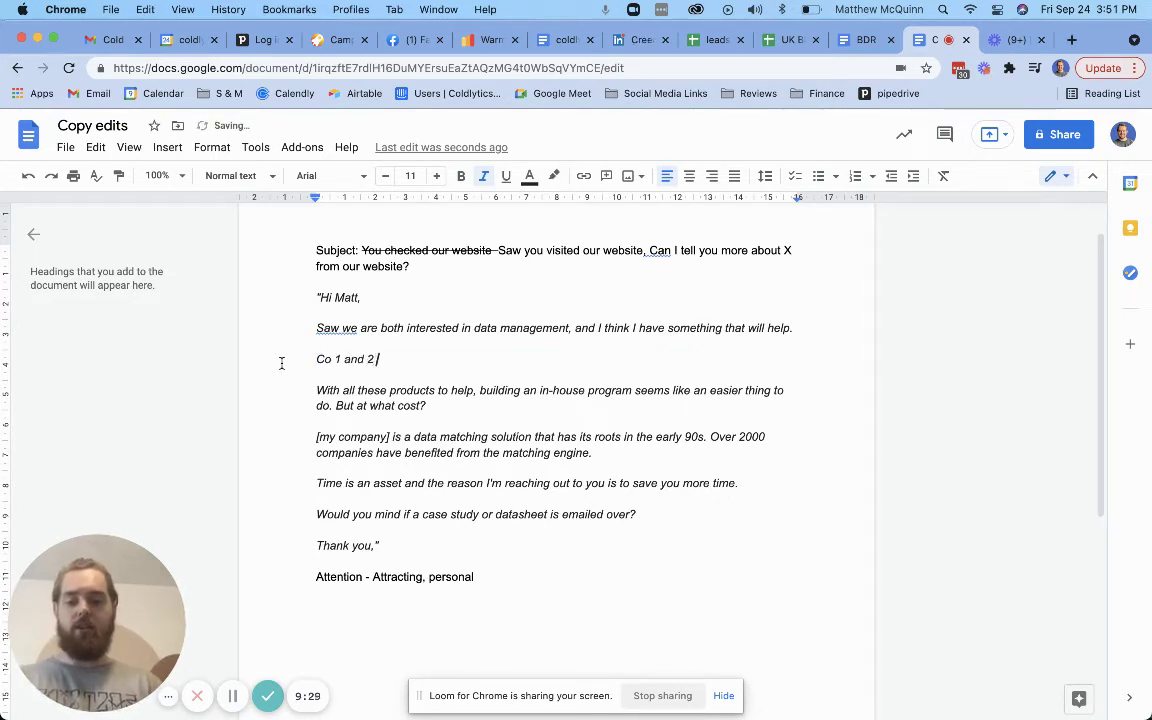
{"action": "type", "text": "who you may recogn"}
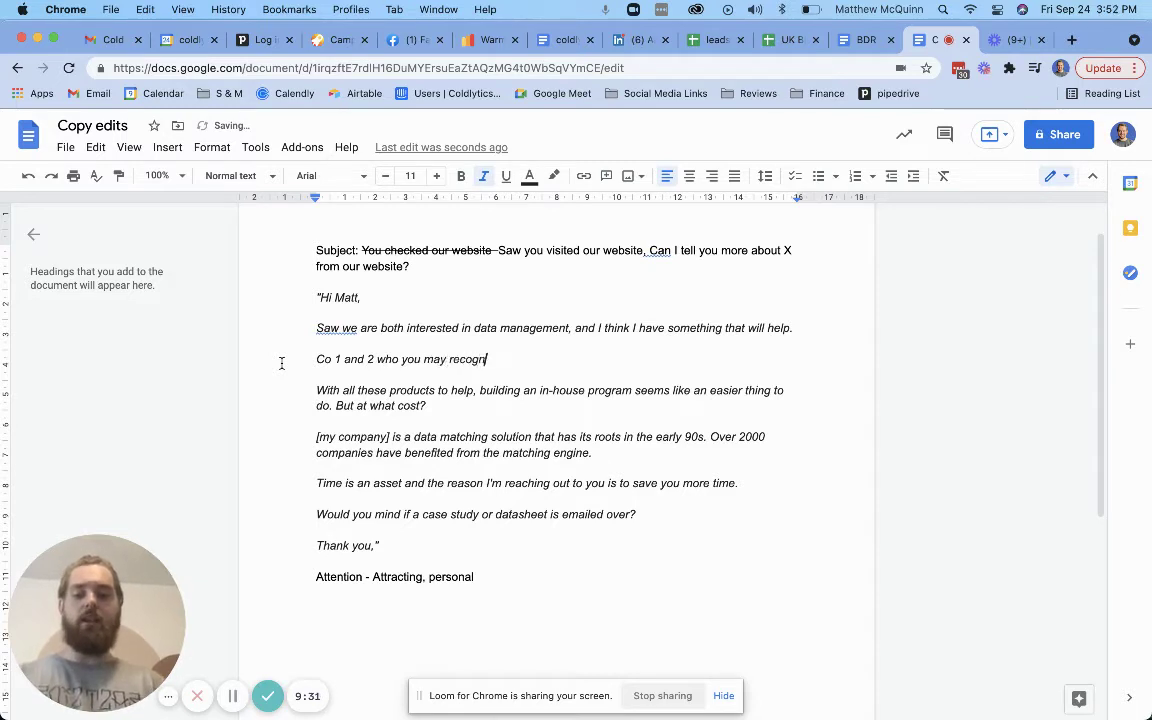
{"action": "type", "text": "ize, "}
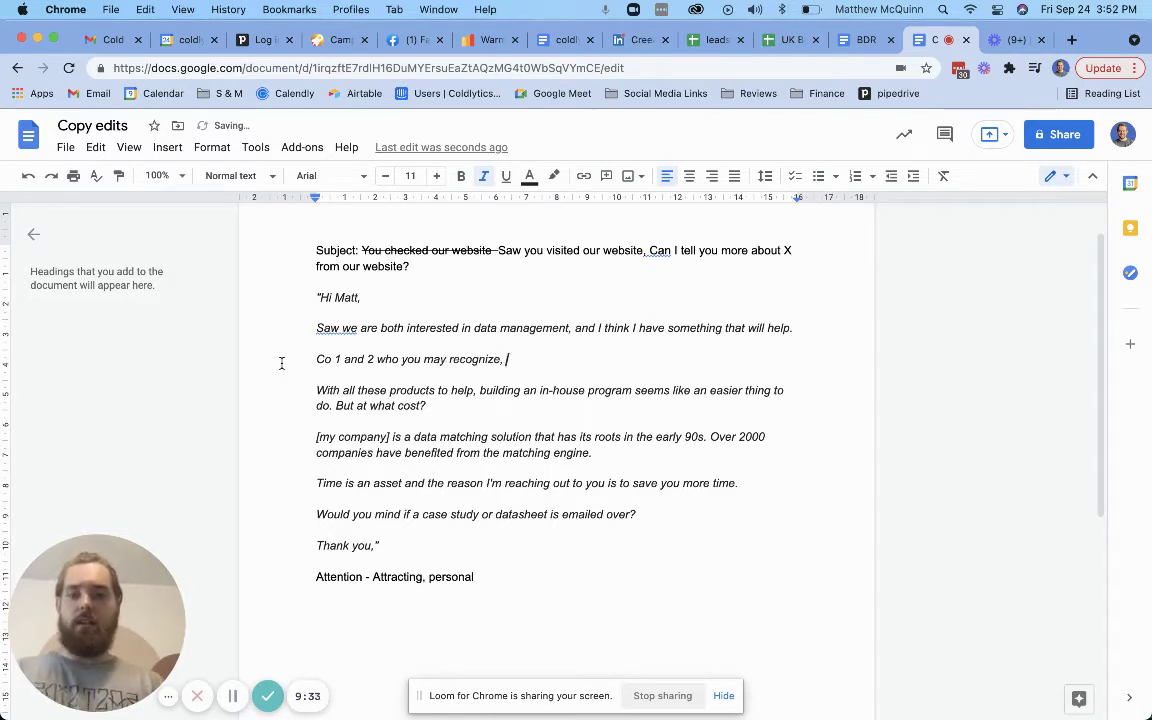
{"action": "type", "text": "are us"}
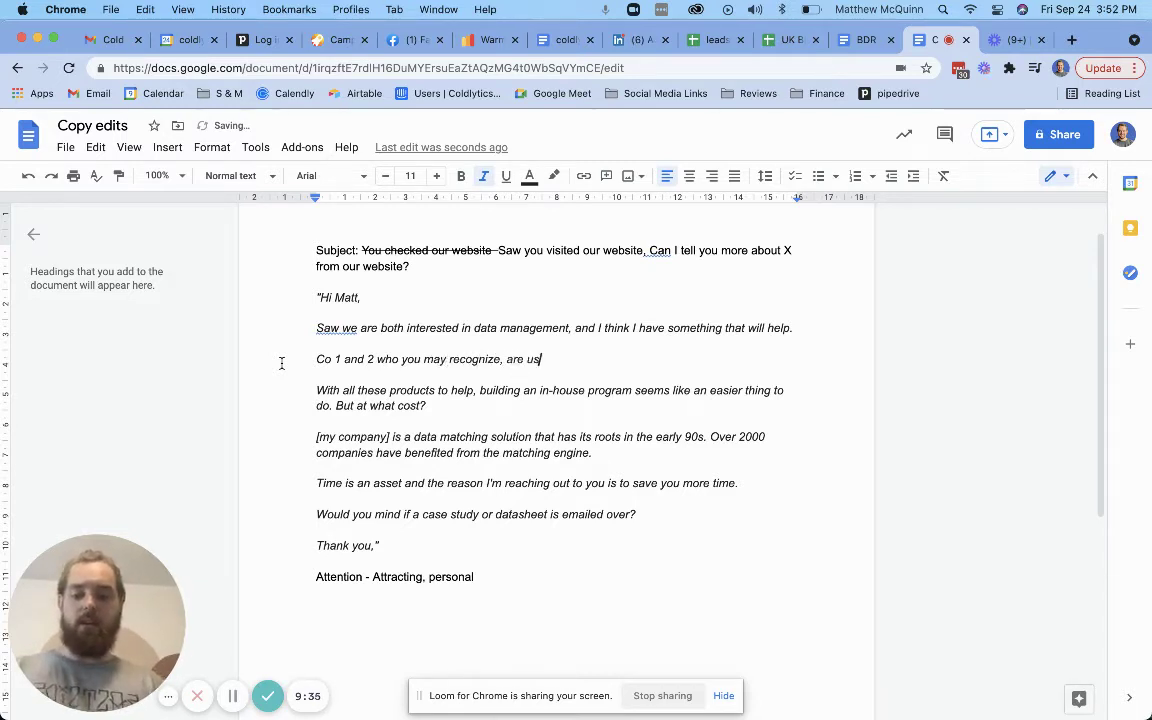
{"action": "type", "text": "ing this approach"}
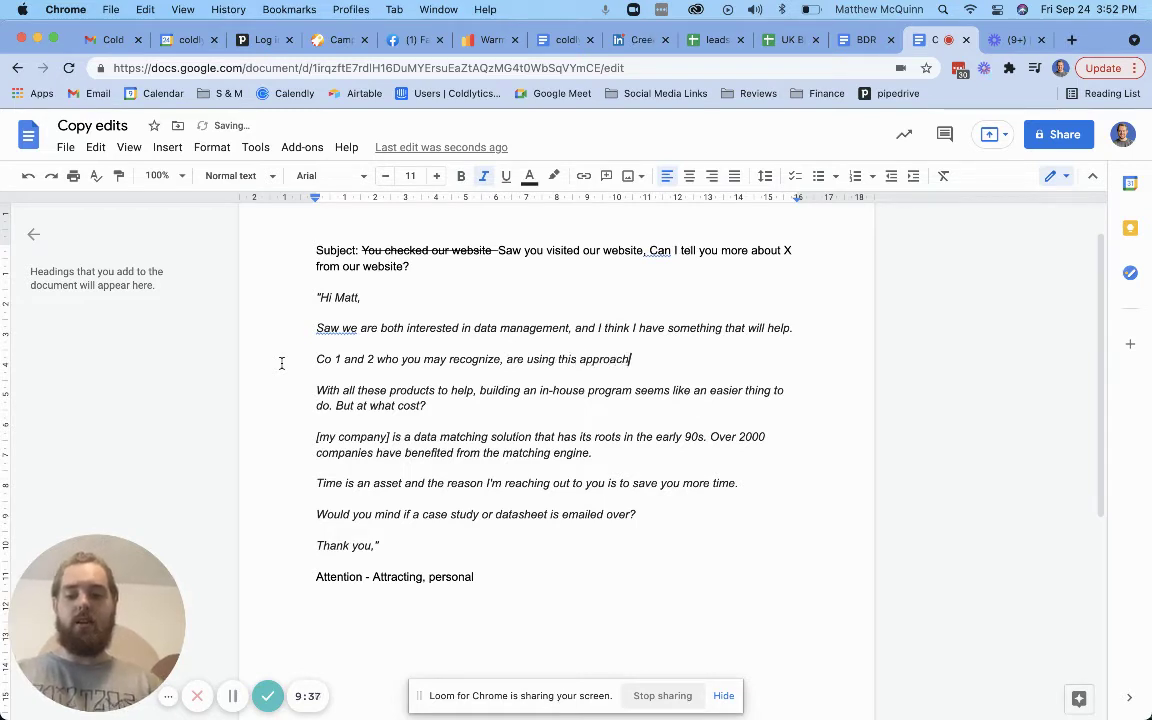
{"action": "type", "text": " to save a to"}
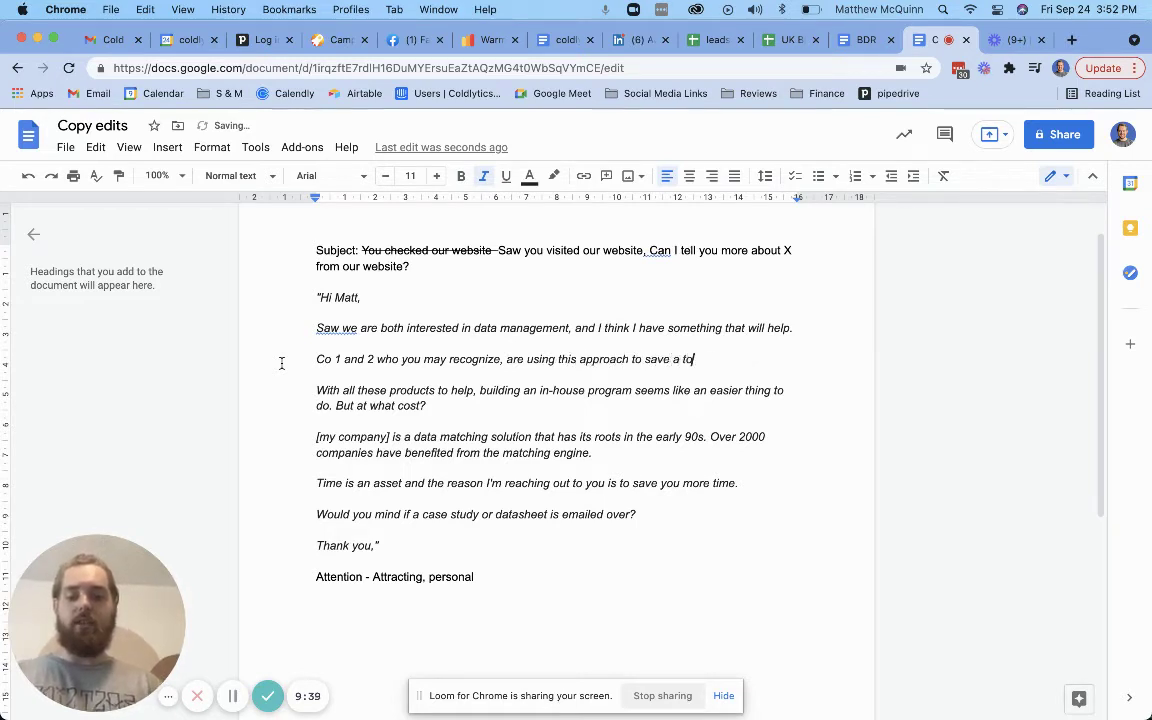
{"action": "type", "text": "n of time each quar"}
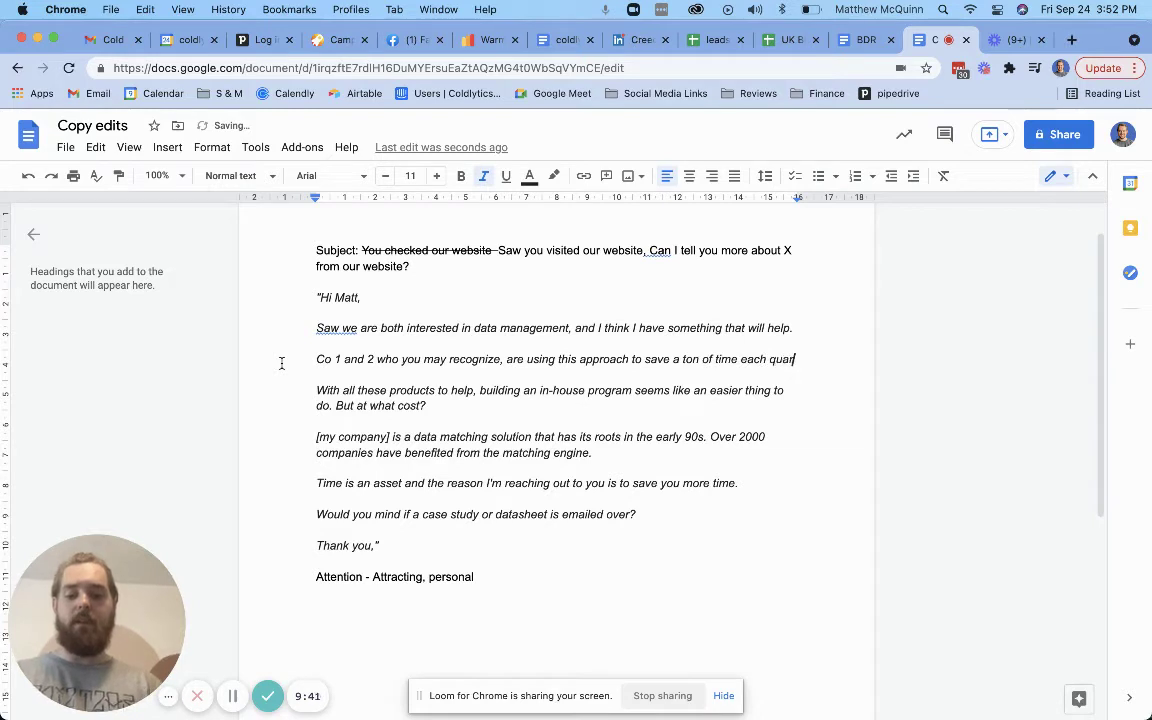
{"action": "type", "text": "ter or mont"}
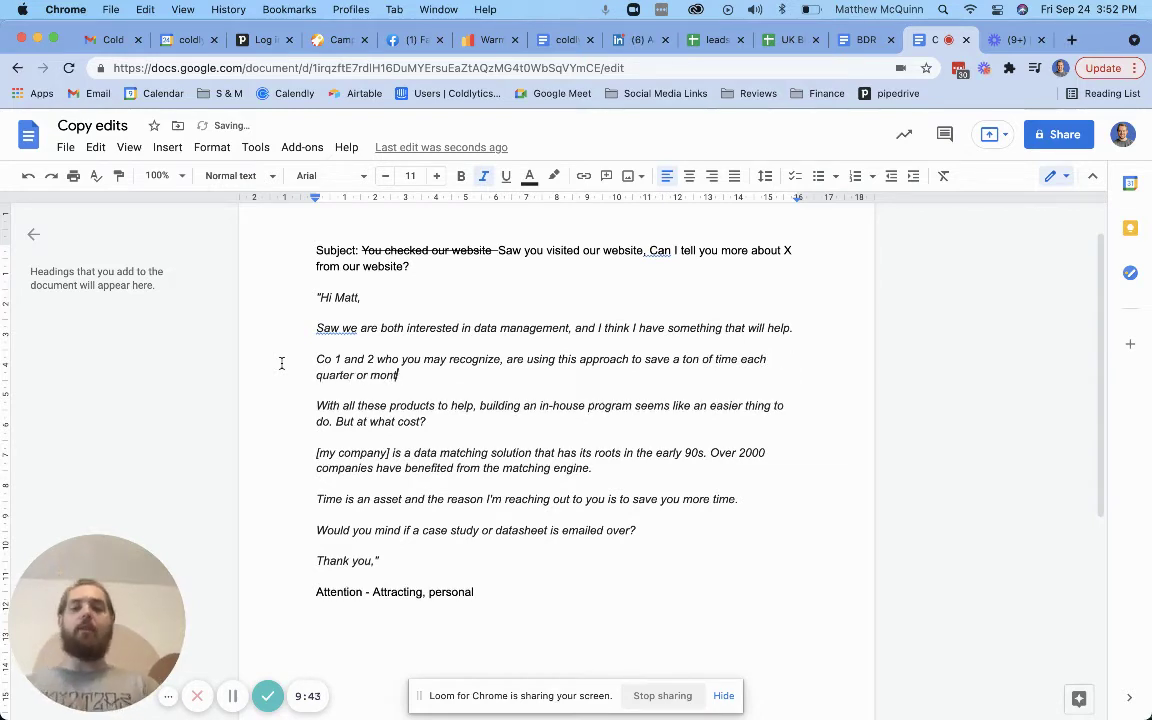
{"action": "key", "text": "BackSpace"}
{"action": "key", "text": "BackSpace"}
{"action": "key", "text": "BackSpace"}
{"action": "key", "text": "BackSpace"}
{"action": "key", "text": "BackSpace"}
{"action": "key", "text": "BackSpace"}
{"action": "key", "text": "BackSpace"}
{"action": "key", "text": "BackSpace"}
{"action": "type", "text": "."}
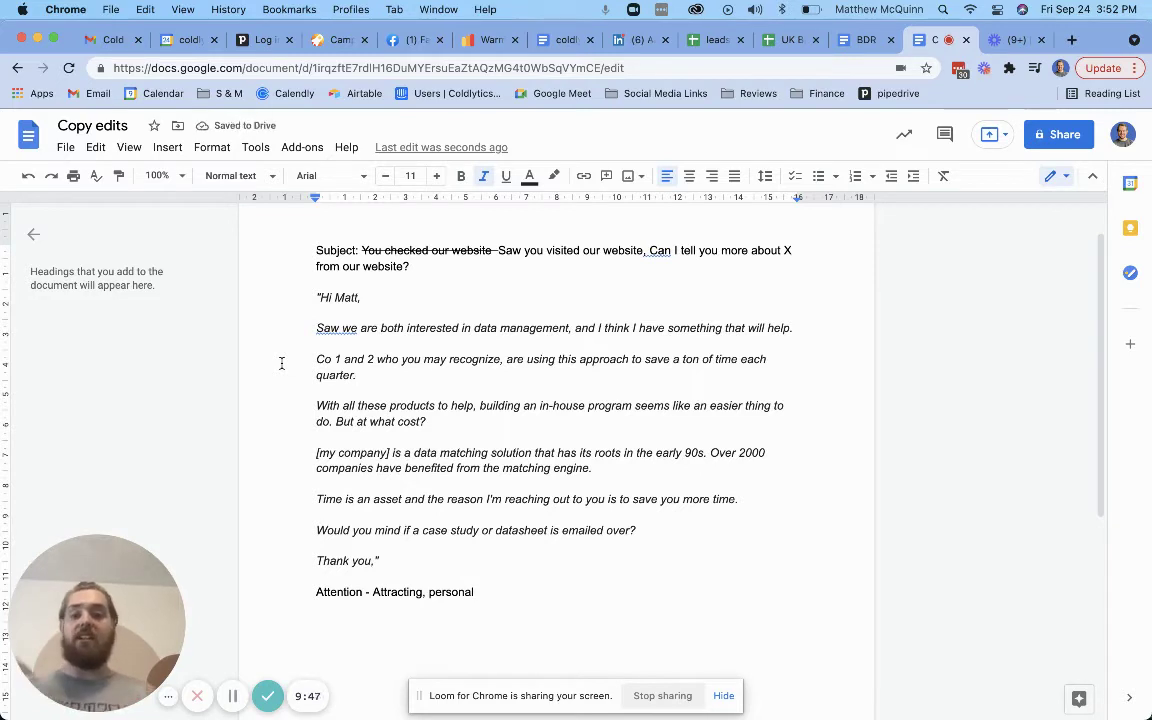
{"action": "double_click", "coordinate": [330, 376]}
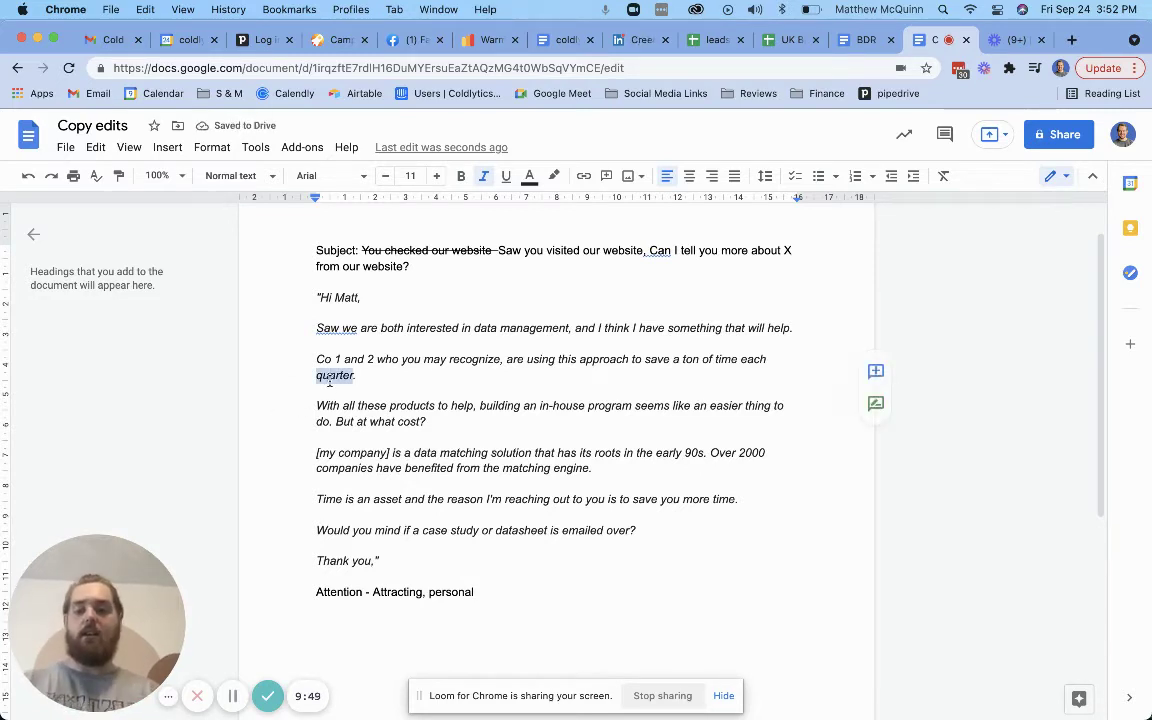
{"action": "type", "text": "day"}
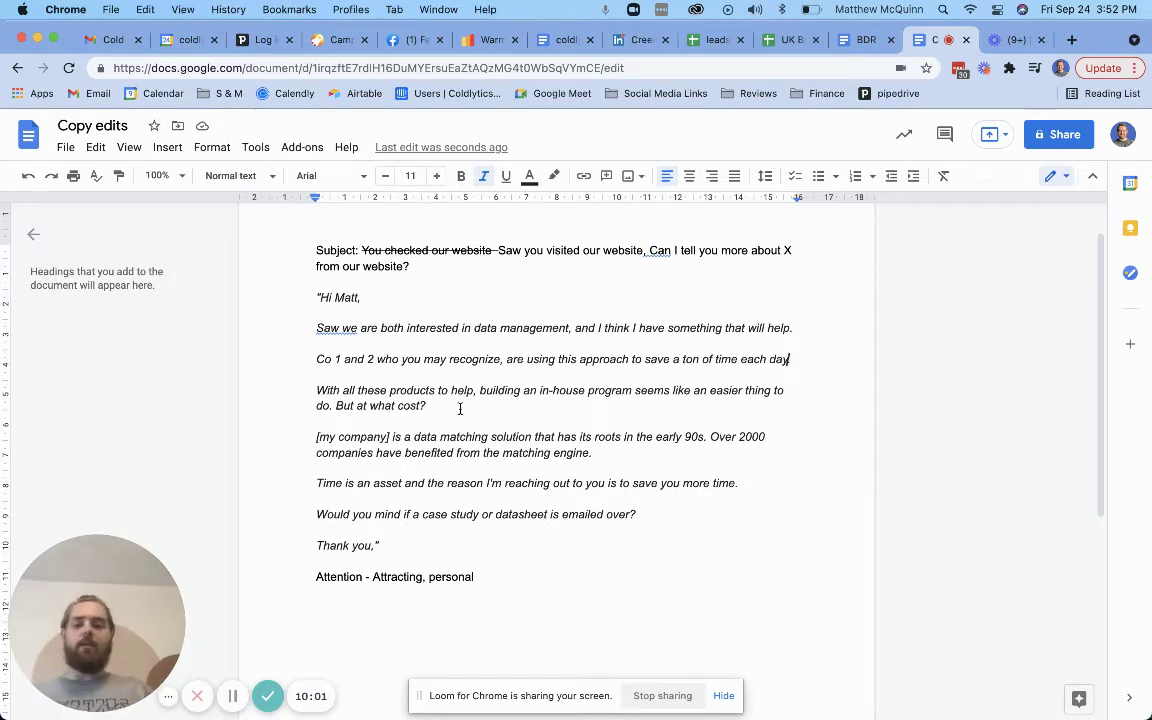
{"action": "left_click_drag", "start_coordinate": [458, 406], "coordinate": [308, 388]}
{"action": "key", "text": "super+c"}
{"action": "key", "text": "BackSpace"}
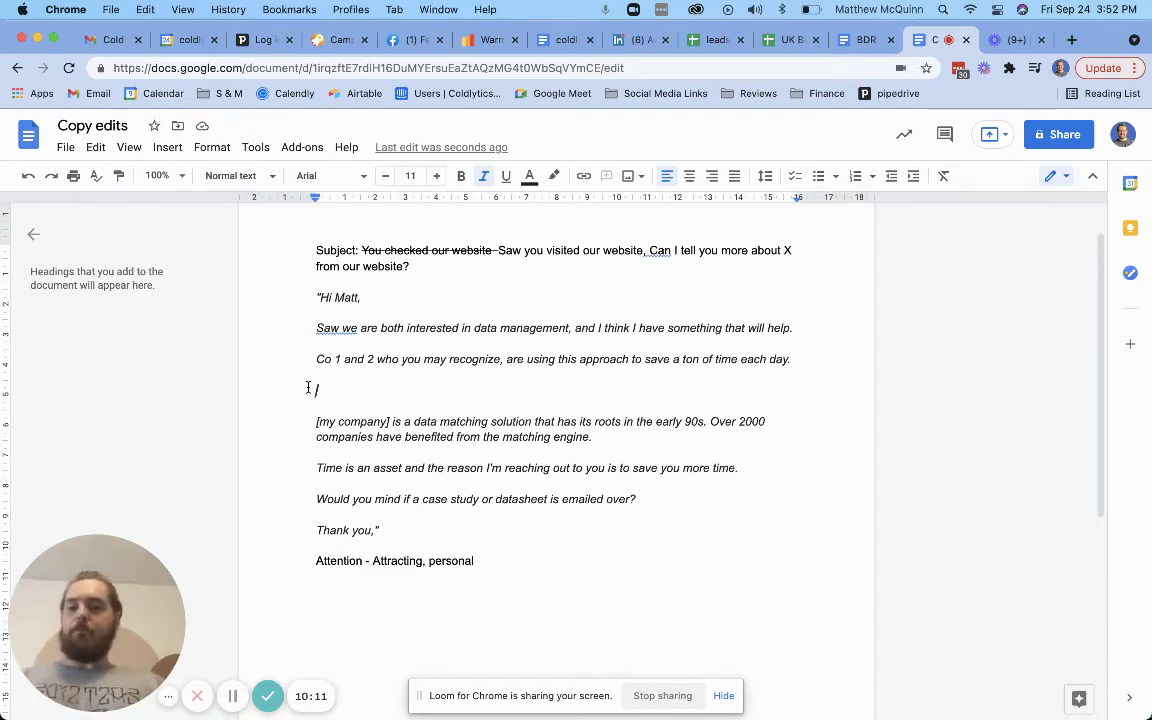
{"action": "key", "text": "super+v"}
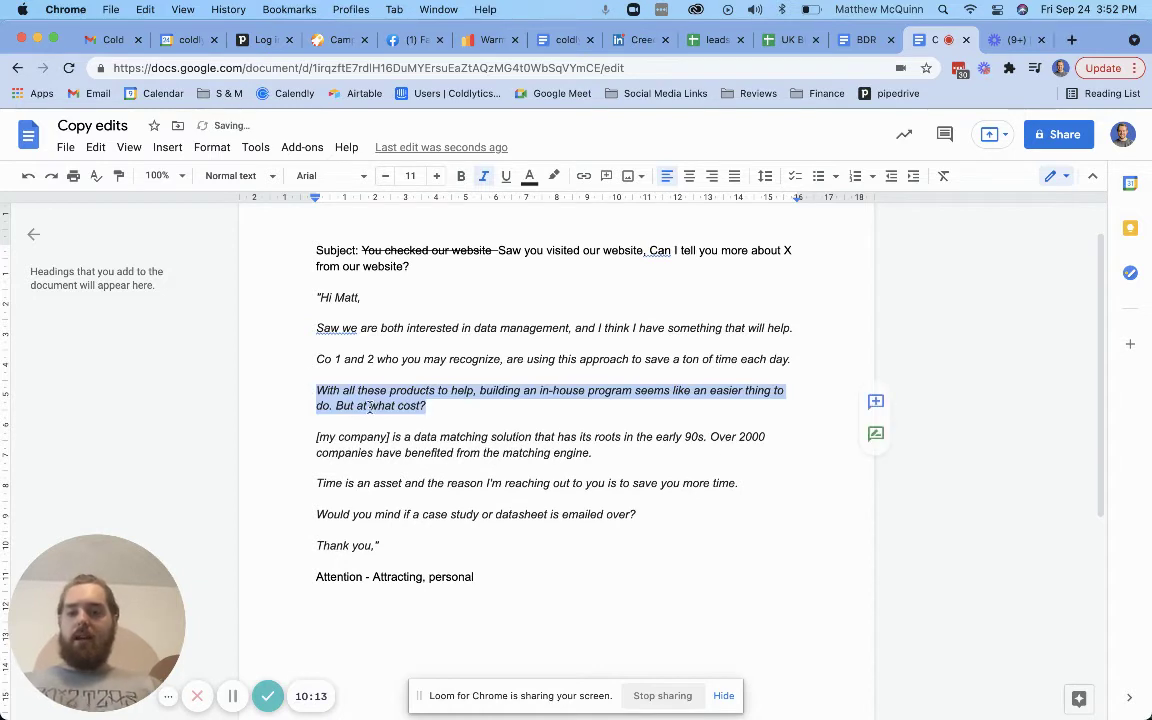
{"action": "left_click", "coordinate": [232, 696]}
{"action": "left_click", "coordinate": [232, 696]}
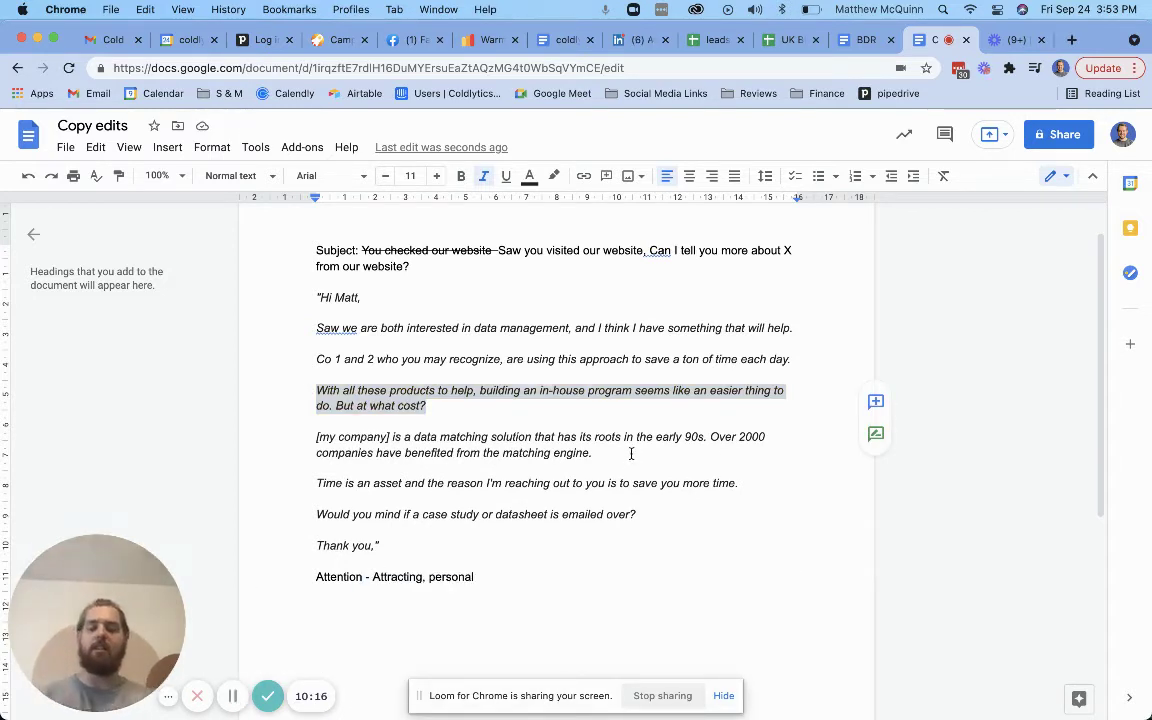
{"action": "left_click_drag", "start_coordinate": [631, 453], "coordinate": [314, 386]}
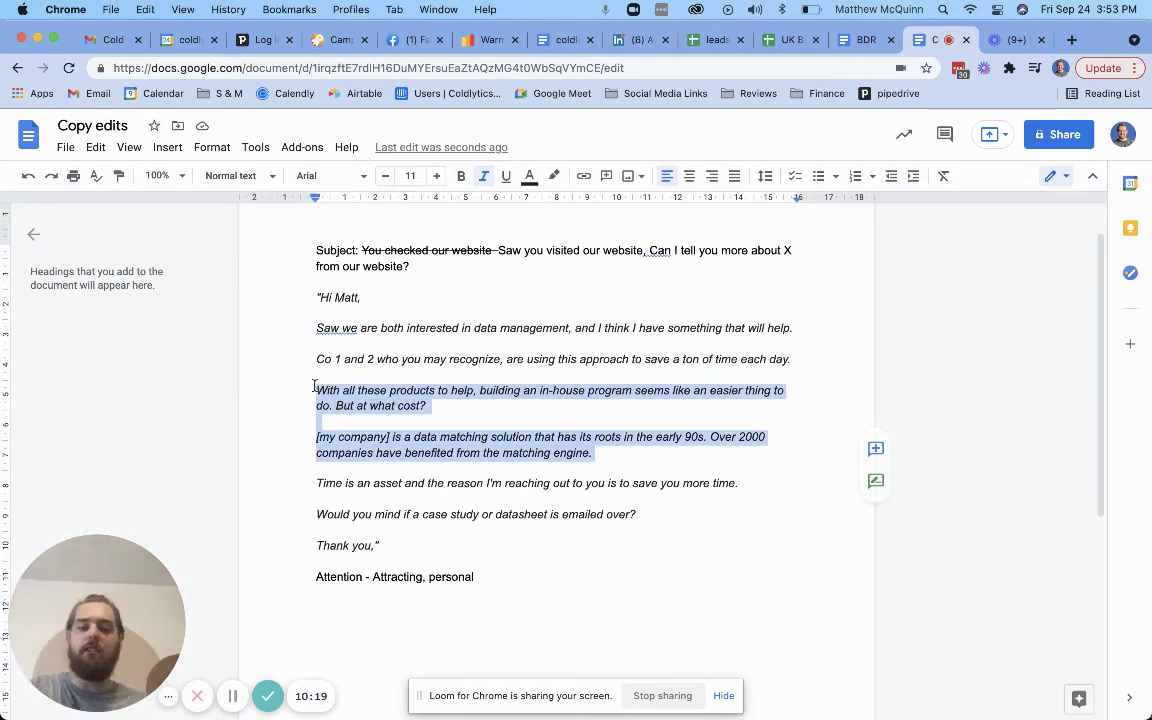
{"action": "left_click", "coordinate": [628, 453]}
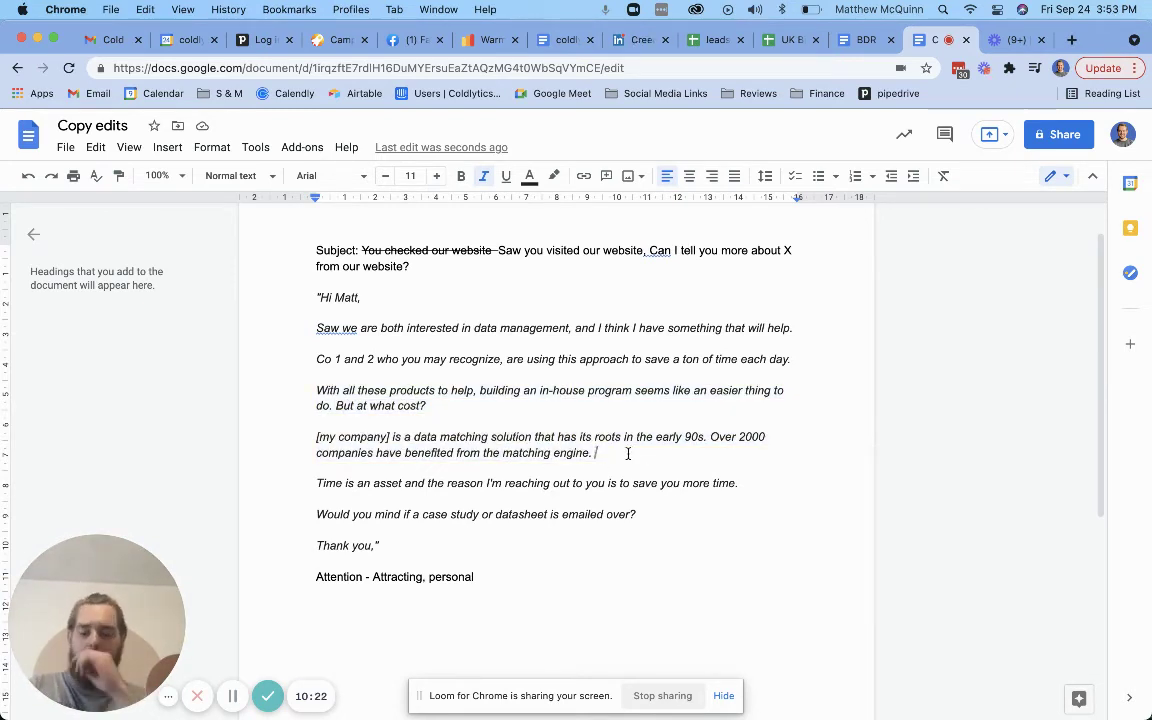
{"action": "left_click_drag", "start_coordinate": [628, 453], "coordinate": [314, 396]}
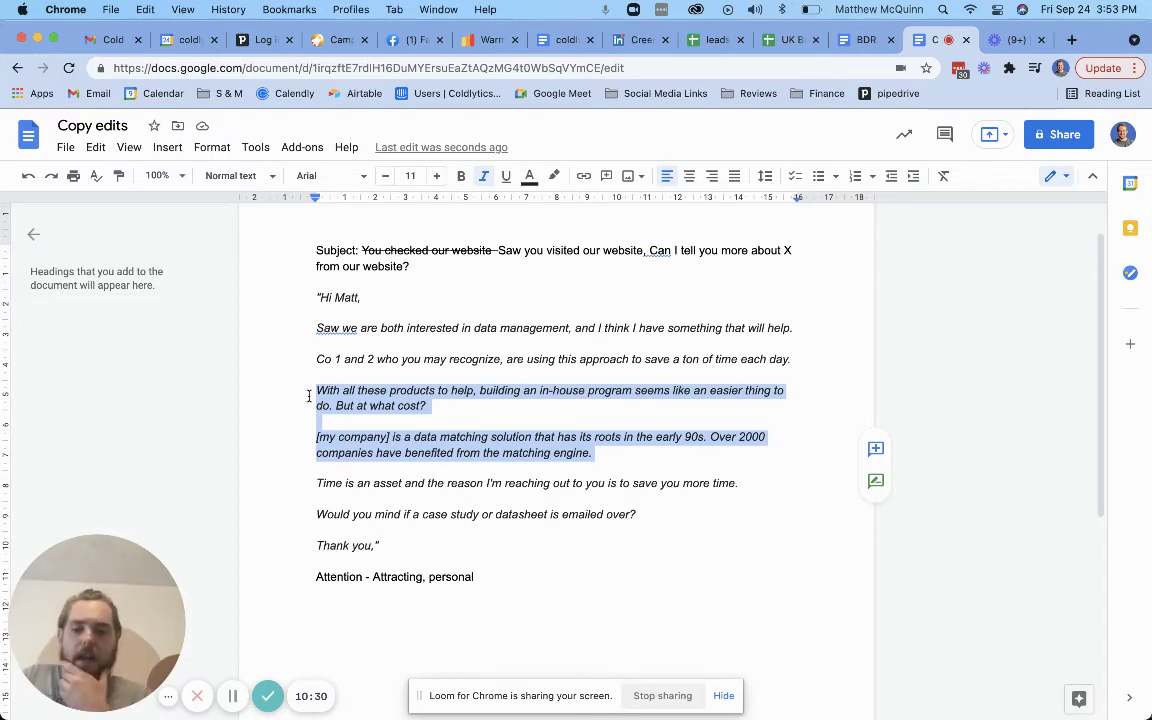
{"action": "left_click", "coordinate": [535, 455]}
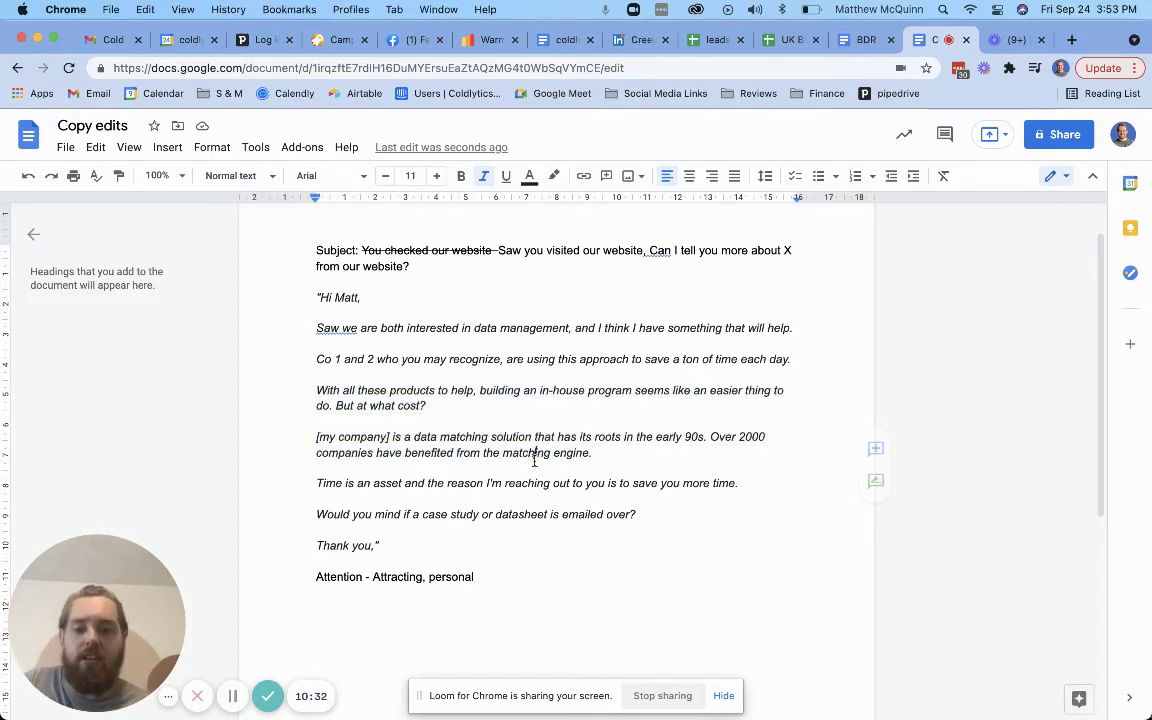
{"action": "double_click", "coordinate": [530, 453]}
{"action": "left_click", "coordinate": [592, 452], "text": "shift"}
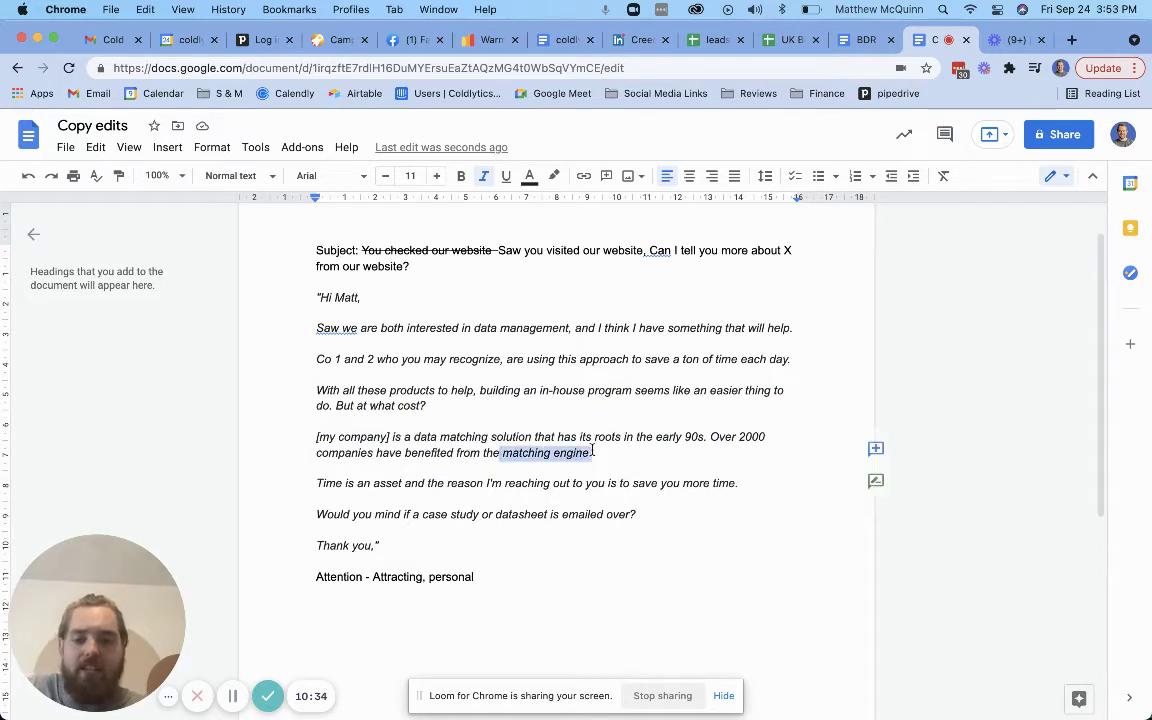
{"action": "left_click", "coordinate": [592, 452]}
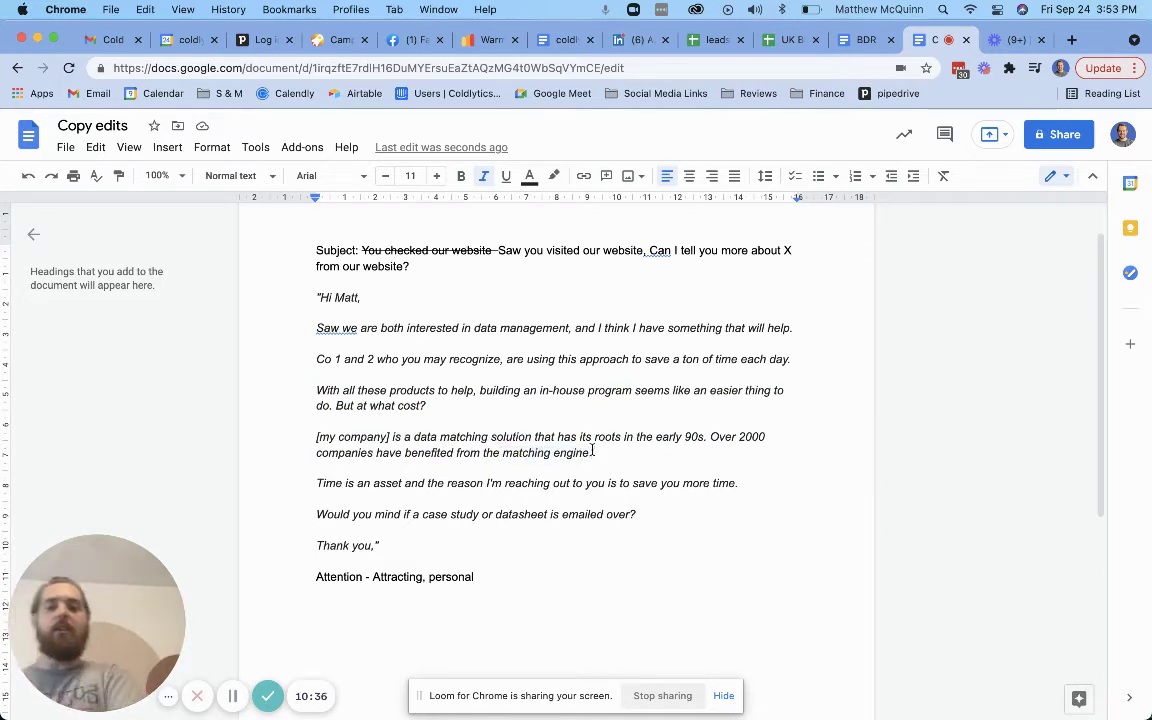
Add a sentence: the matching engine these and over 2000 other companies have used since the early 90's.
{"action": "left_click", "coordinate": [318, 377]}
{"action": "key", "text": "Return"}
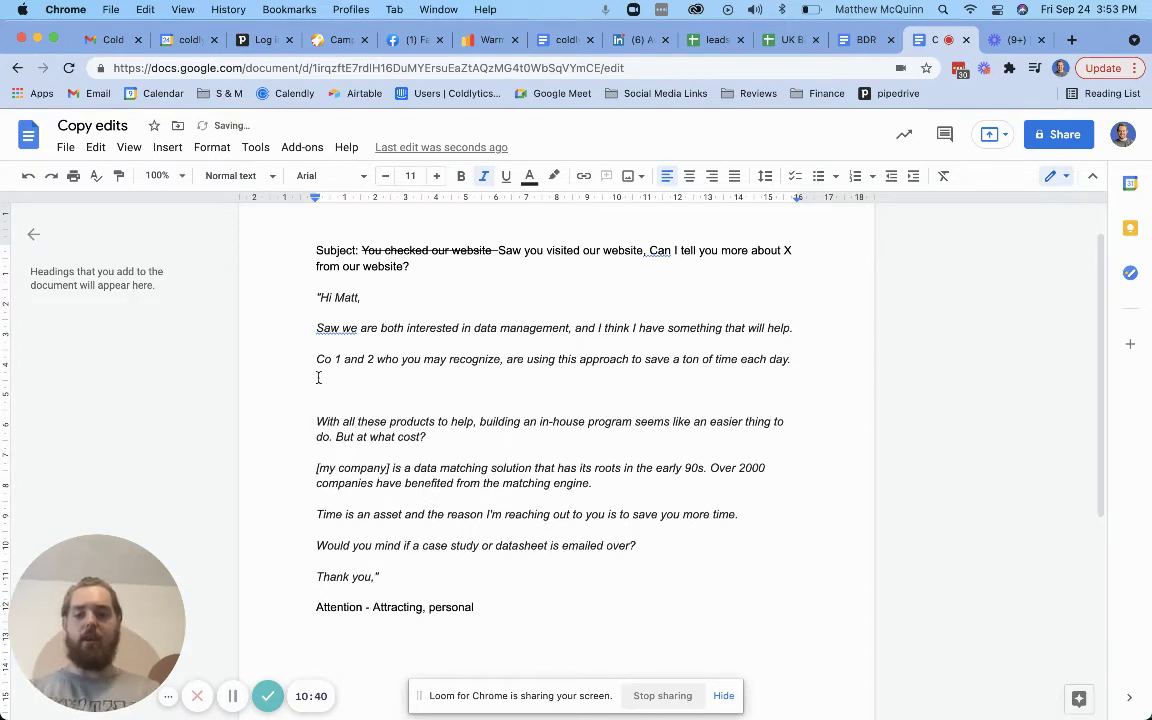
{"action": "type", "text": "A matching "}
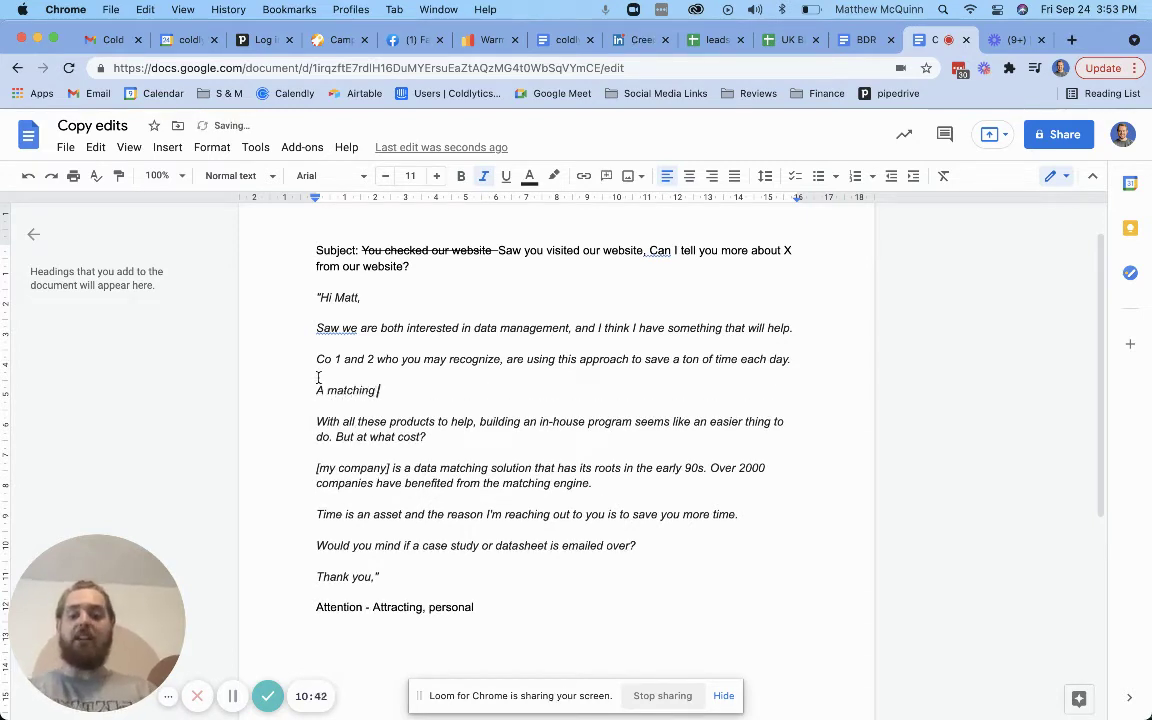
{"action": "type", "text": "engine is the "}
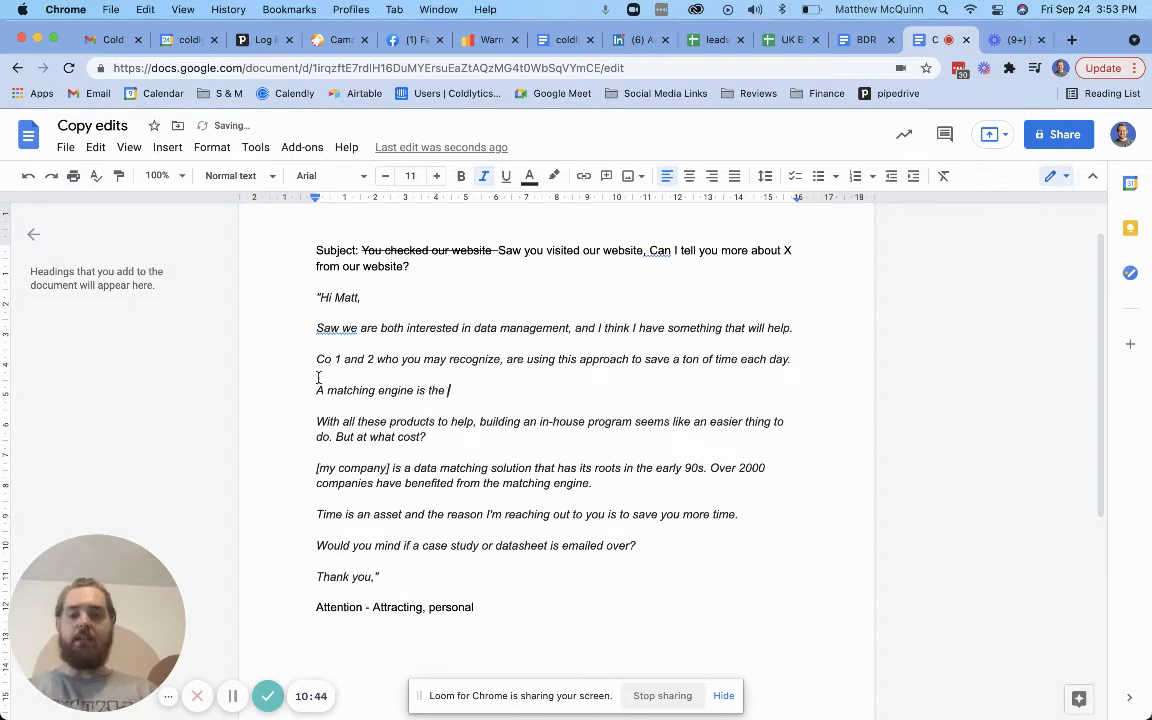
{"action": "type", "text": "solution th"}
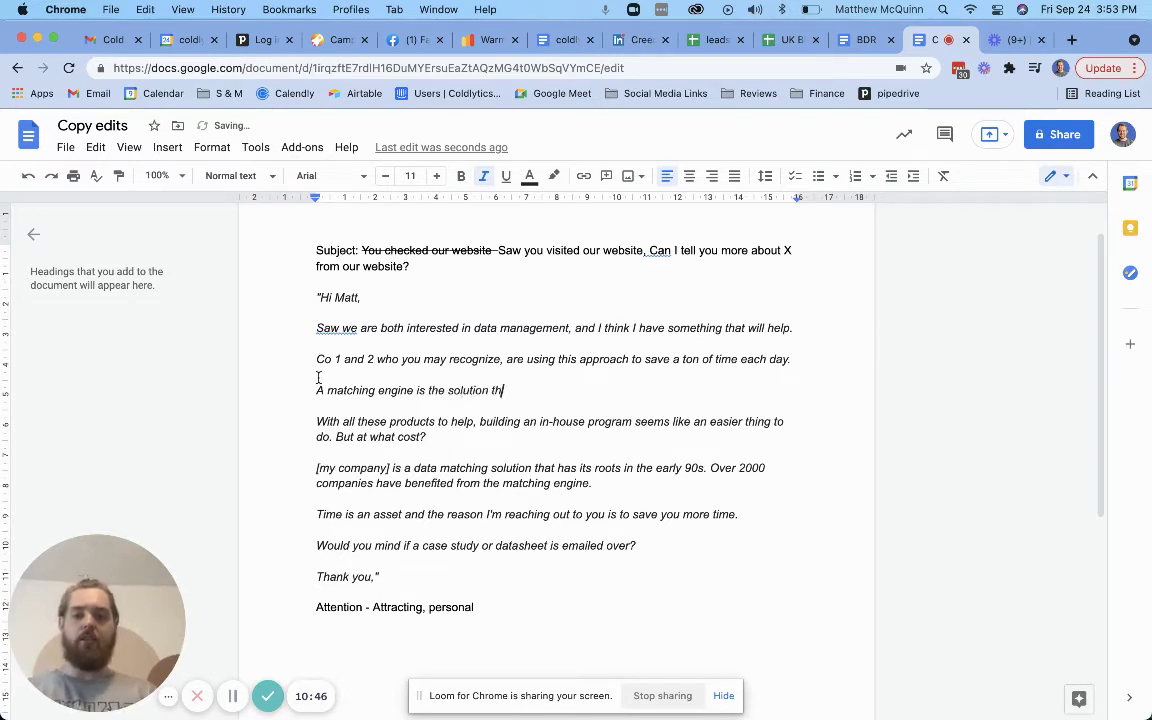
{"action": "type", "text": "at these co"}
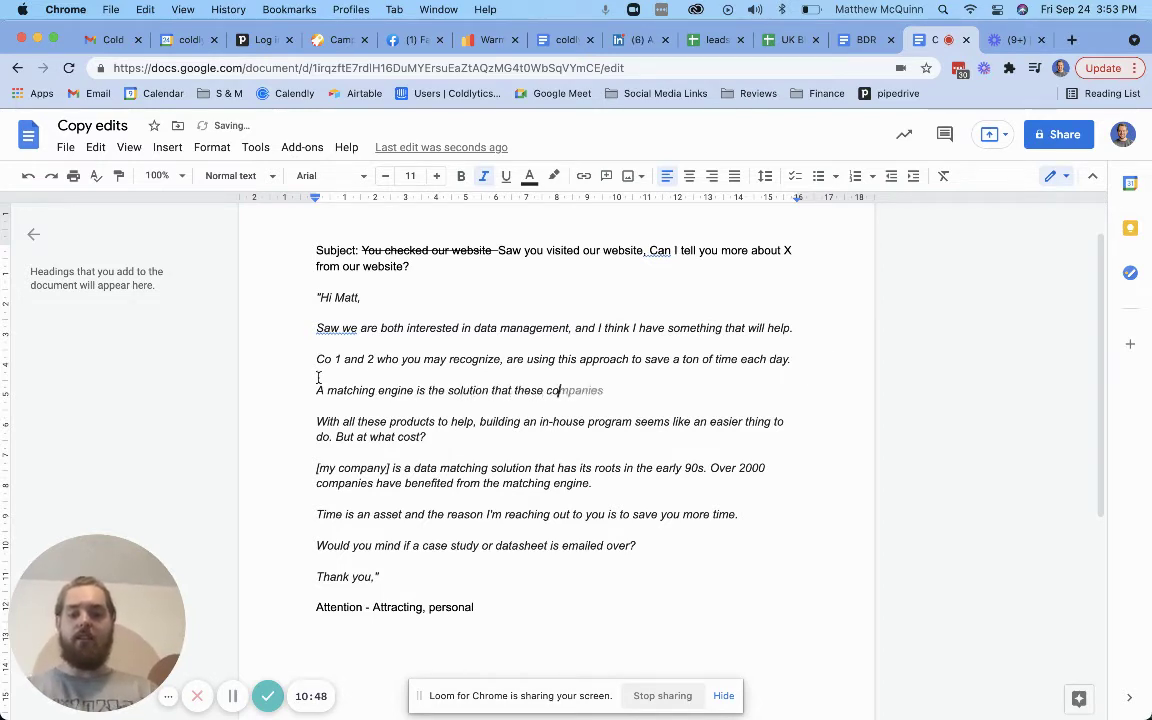
{"action": "type", "text": "mpanies ou"}
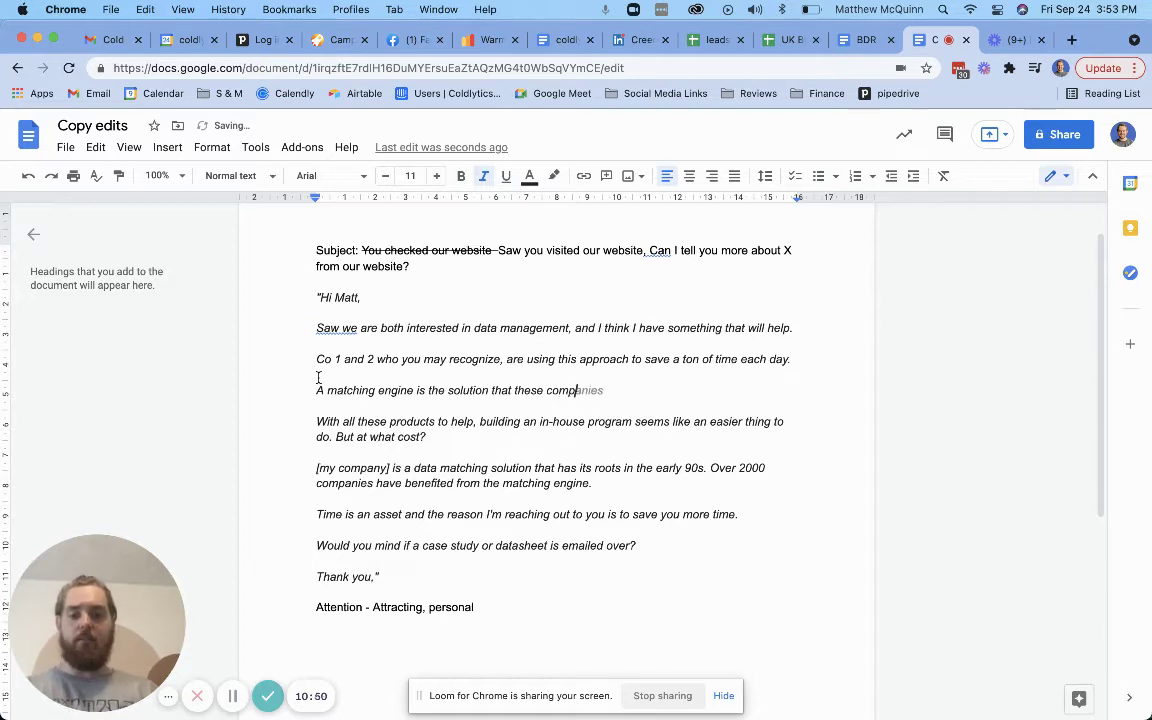
{"action": "key", "text": "BackSpace"}
{"action": "key", "text": "BackSpace"}
{"action": "type", "text": "and over 2000 others have been using with [my company"}
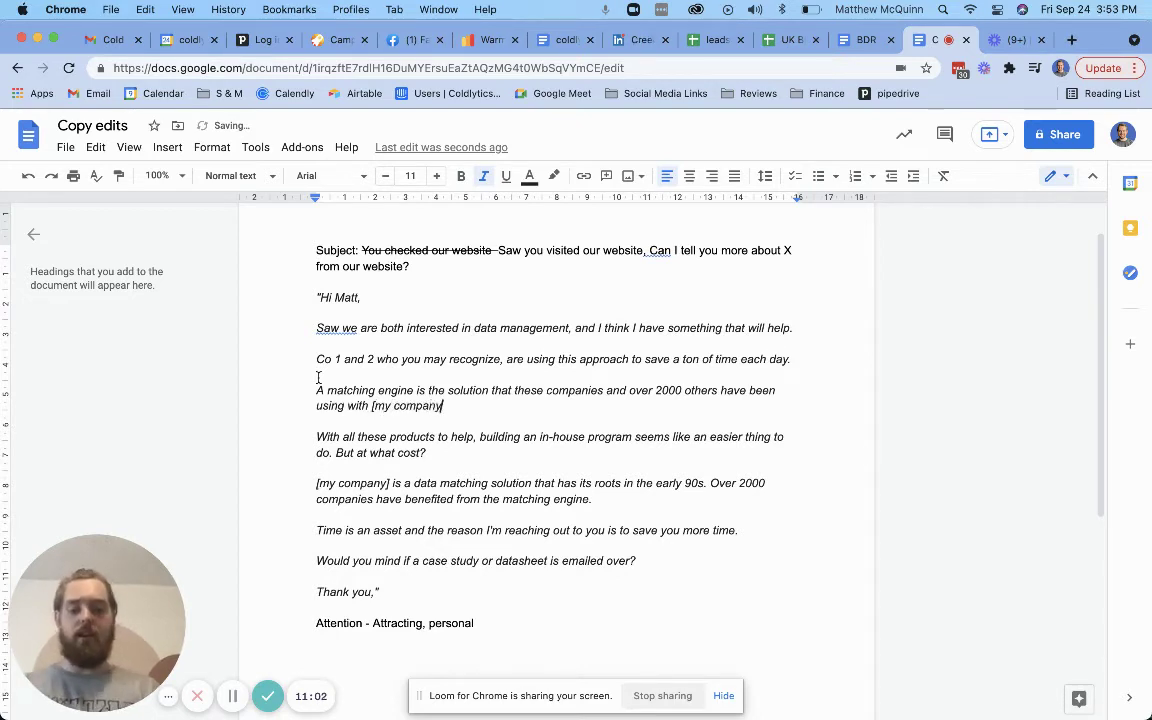
{"action": "type", "text": "] since the "}
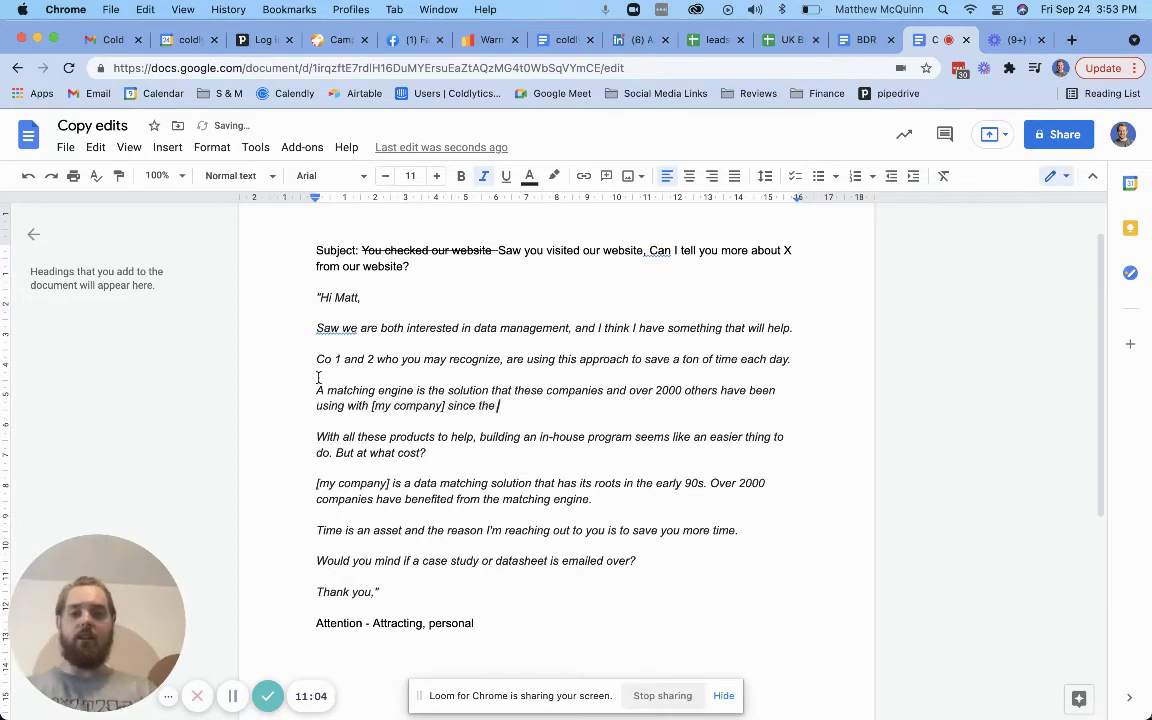
{"action": "type", "text": "early "}
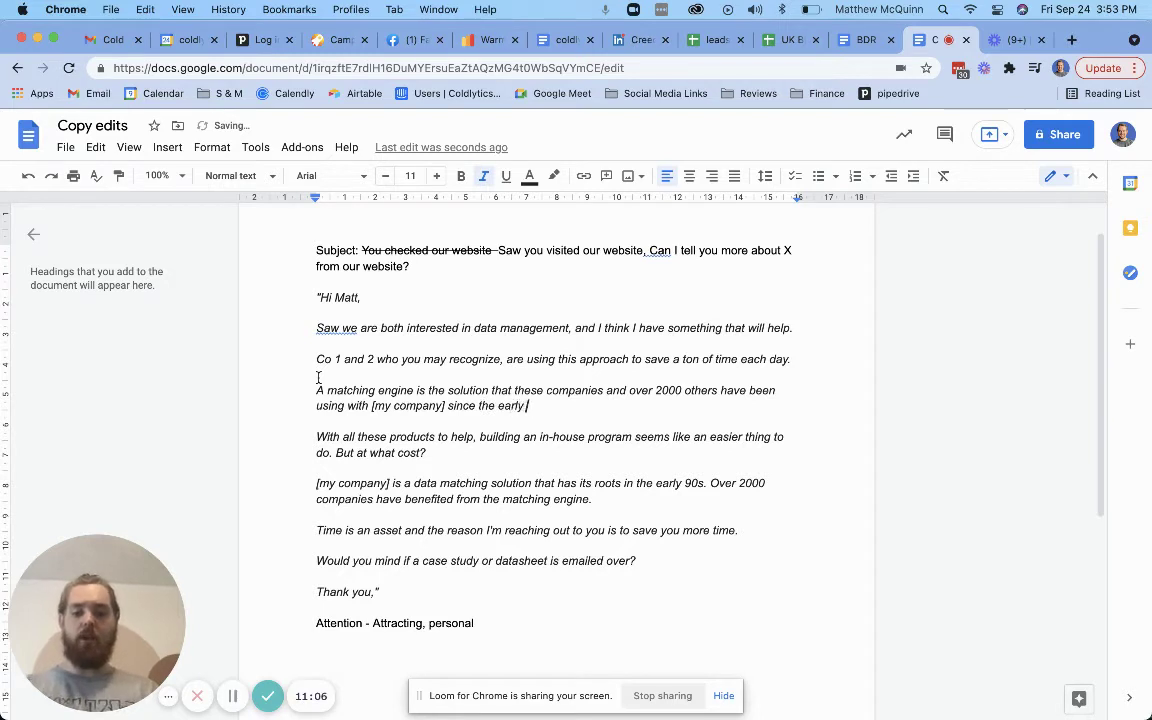
{"action": "type", "text": "90's."}
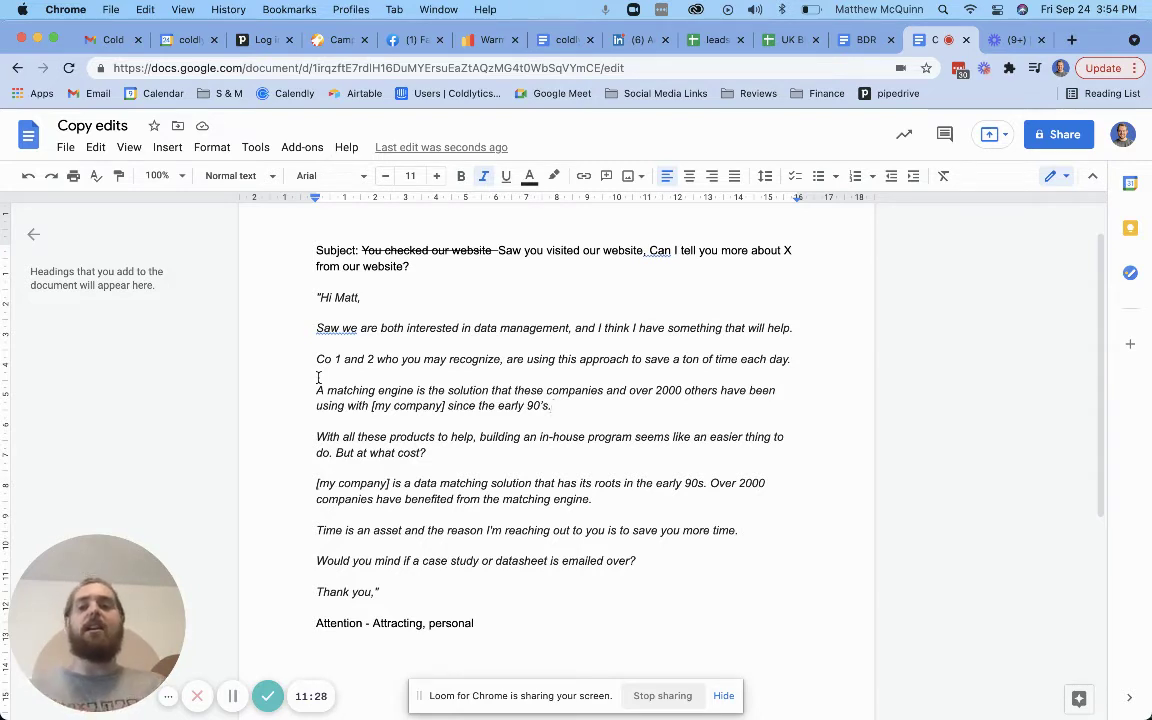
{"action": "triple_click", "coordinate": [512, 359]}
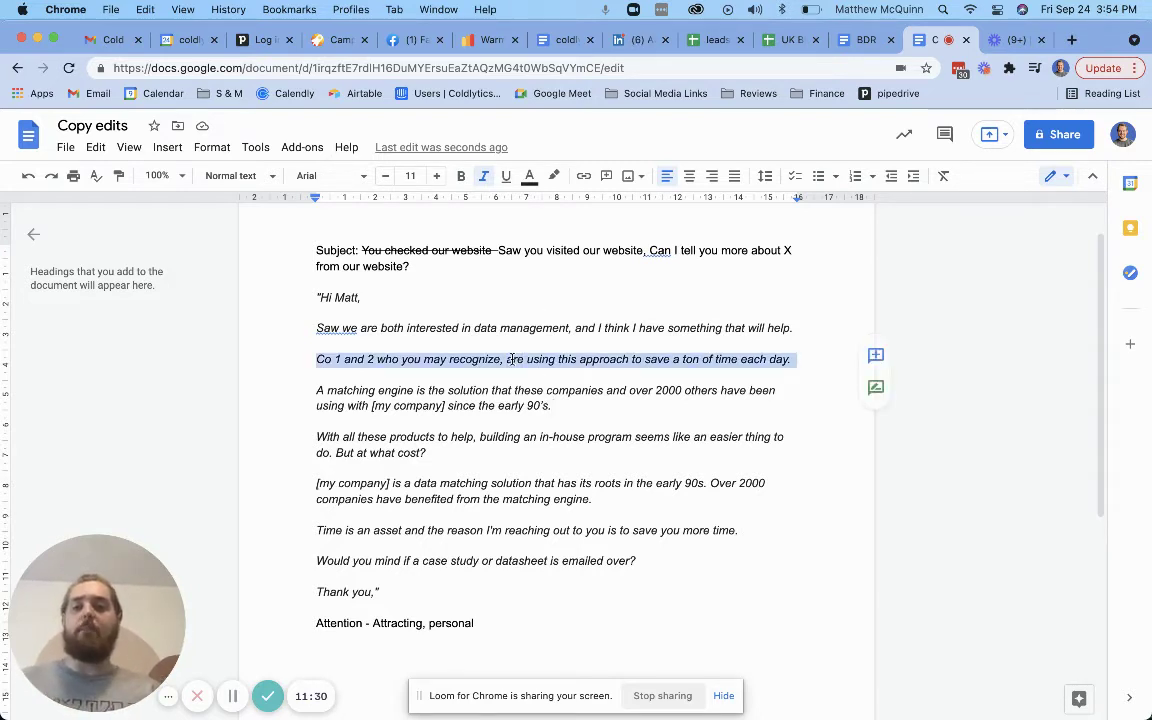
{"action": "left_click", "coordinate": [400, 358]}
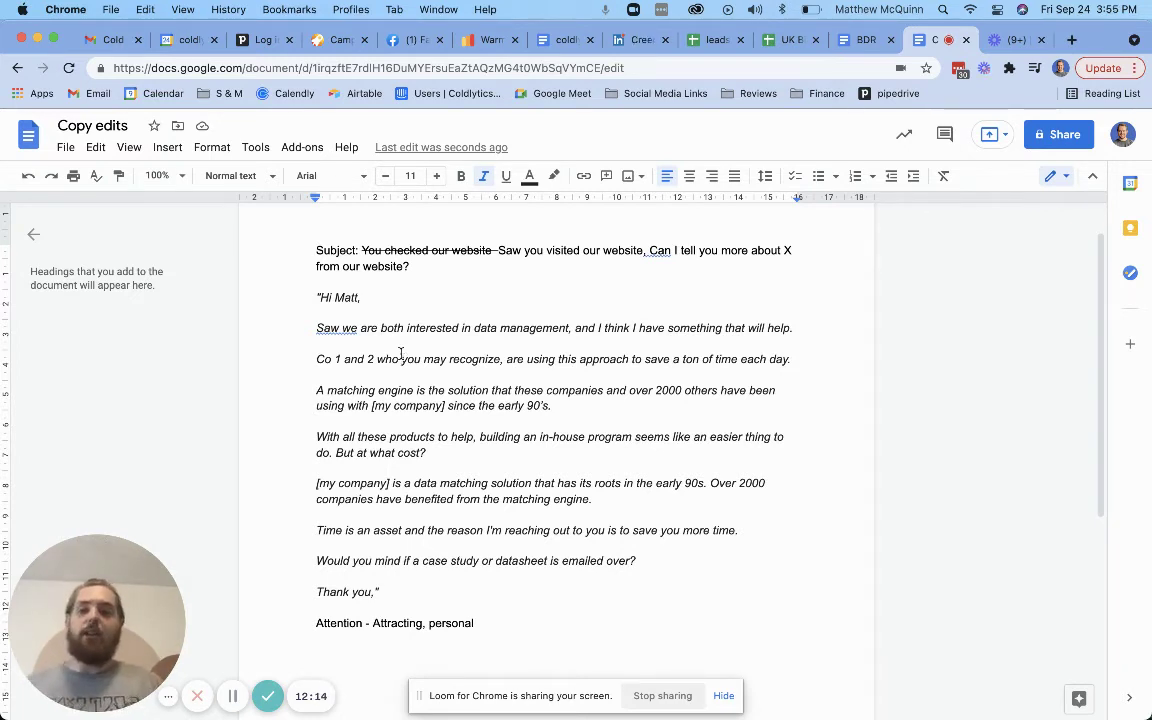
Delete the old 'With all these products' and [my company] paragraphs below the matching-engine sentence.
{"action": "left_click", "coordinate": [401, 358]}
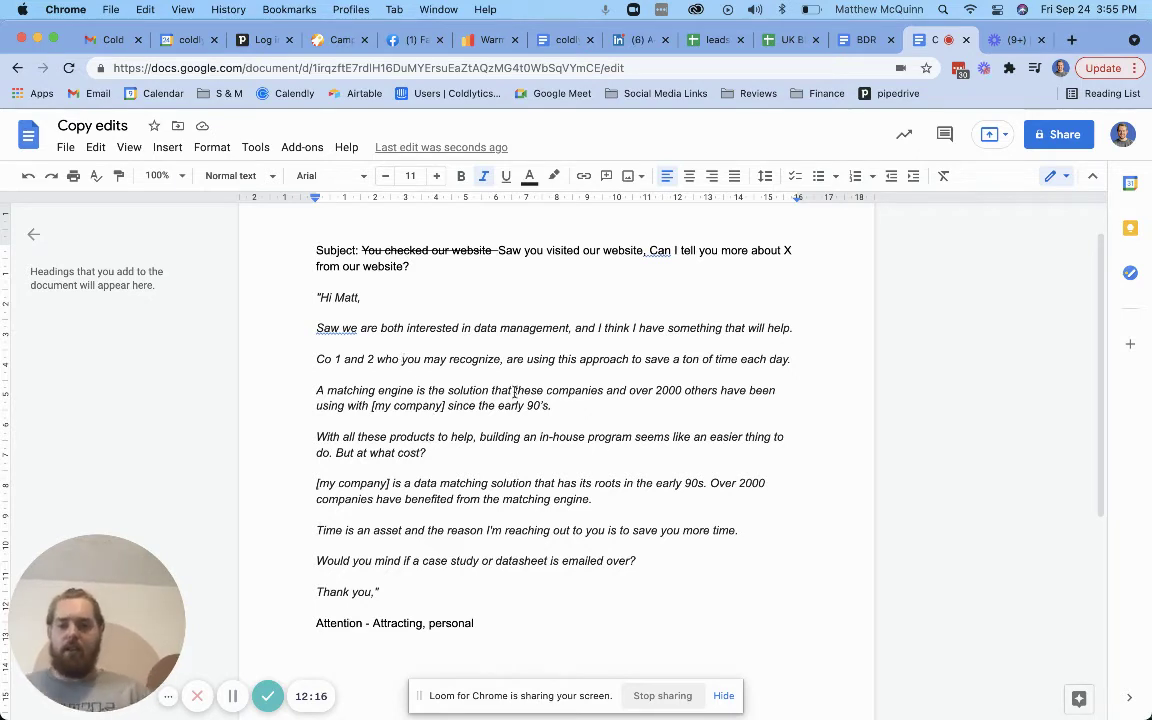
{"action": "left_click_drag", "start_coordinate": [327, 390], "coordinate": [355, 391]}
{"action": "left_click_drag", "start_coordinate": [511, 401], "coordinate": [575, 408]}
{"action": "left_click", "coordinate": [600, 499]}
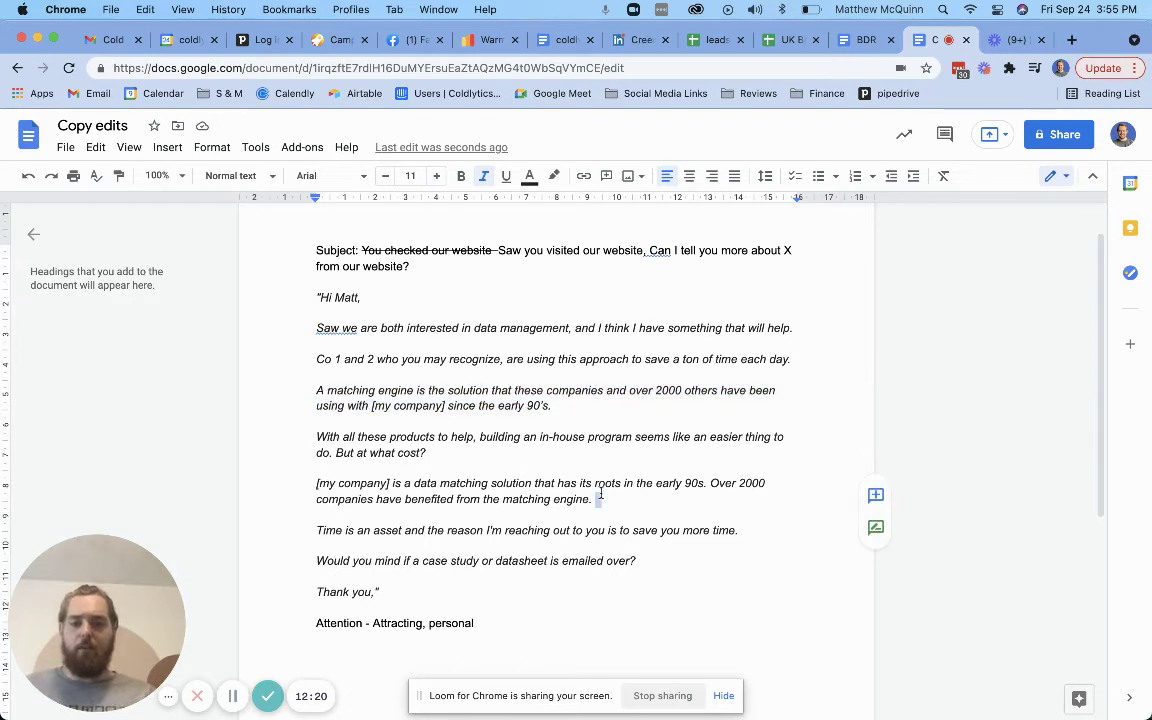
{"action": "left_click_drag", "start_coordinate": [610, 499], "coordinate": [307, 424]}
{"action": "key", "text": "BackSpace"}
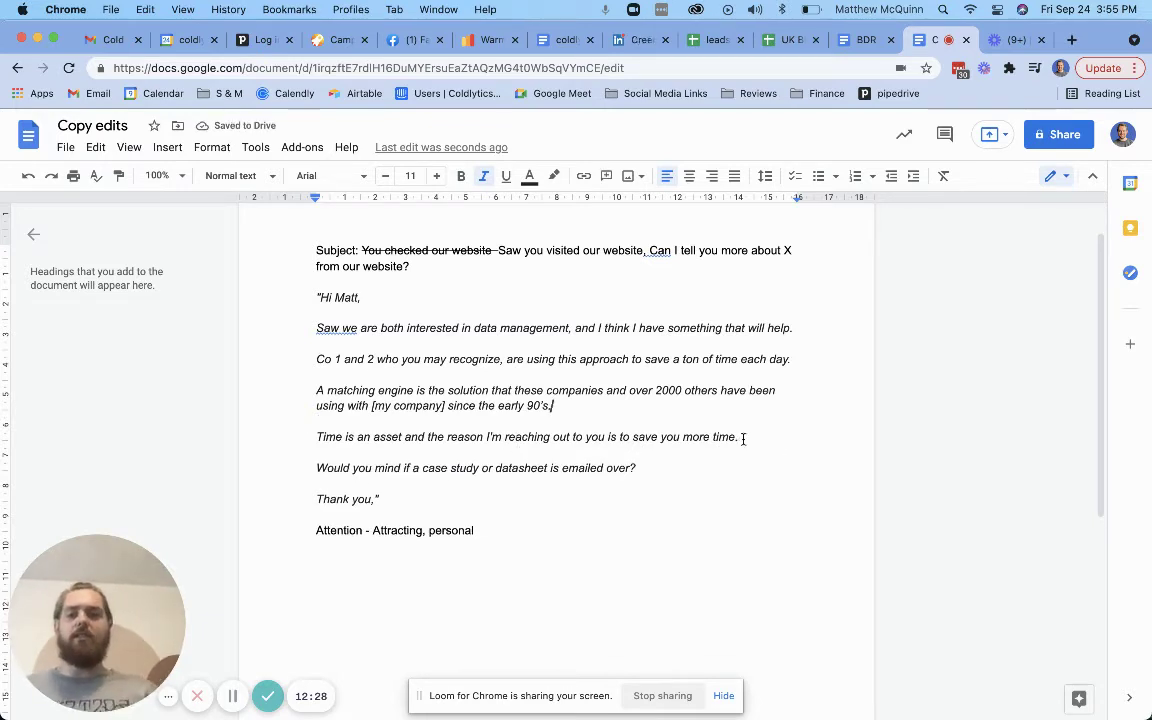
Select both closing lines from 'Time is an asset' through 'emailed over?'.
{"action": "left_click_drag", "start_coordinate": [740, 437], "coordinate": [306, 439]}
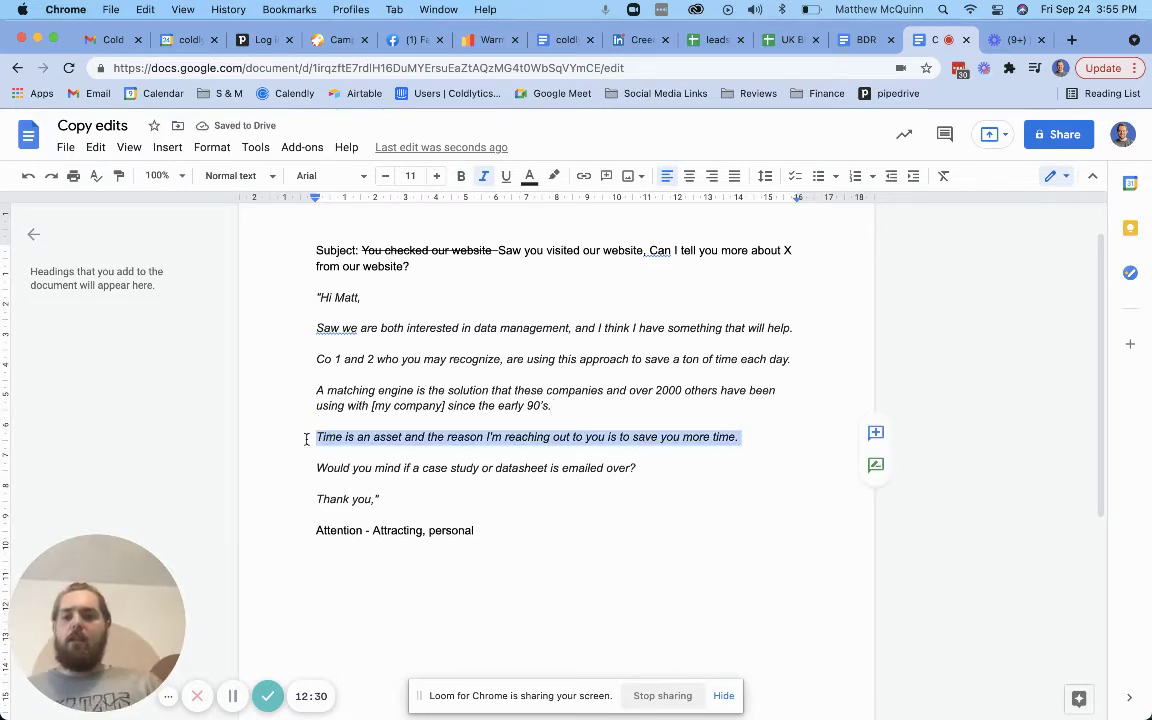
{"action": "left_click", "coordinate": [308, 437]}
{"action": "left_click", "coordinate": [641, 468]}
{"action": "left_click_drag", "start_coordinate": [641, 468], "coordinate": [296, 435]}
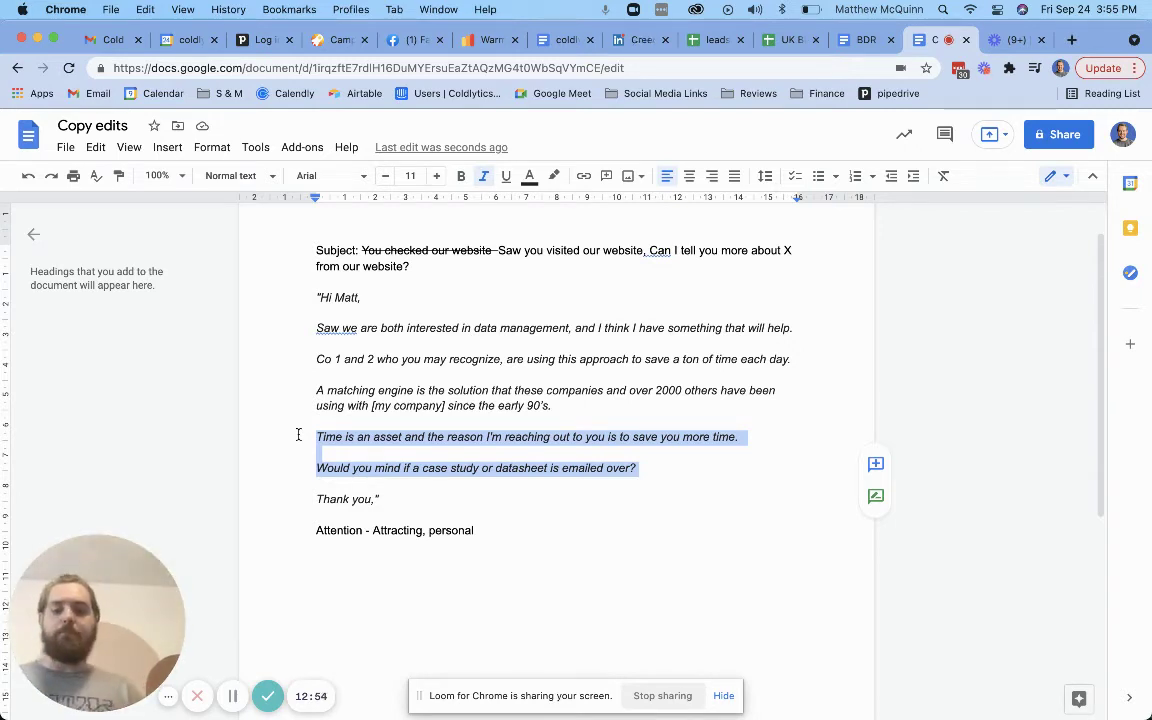
Write 'Can I send you a datasheet that has helped the other 2000 companies save X amount of time each day?'.
{"action": "type", "text": "Can"}
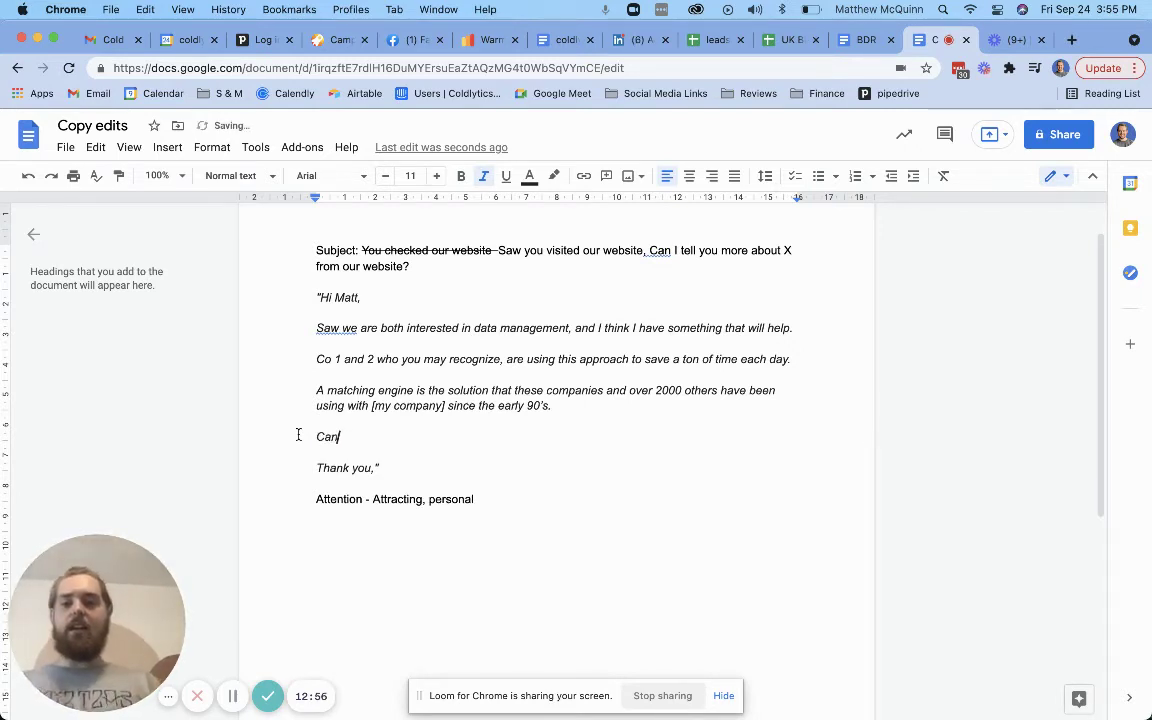
{"action": "type", "text": " I send you"}
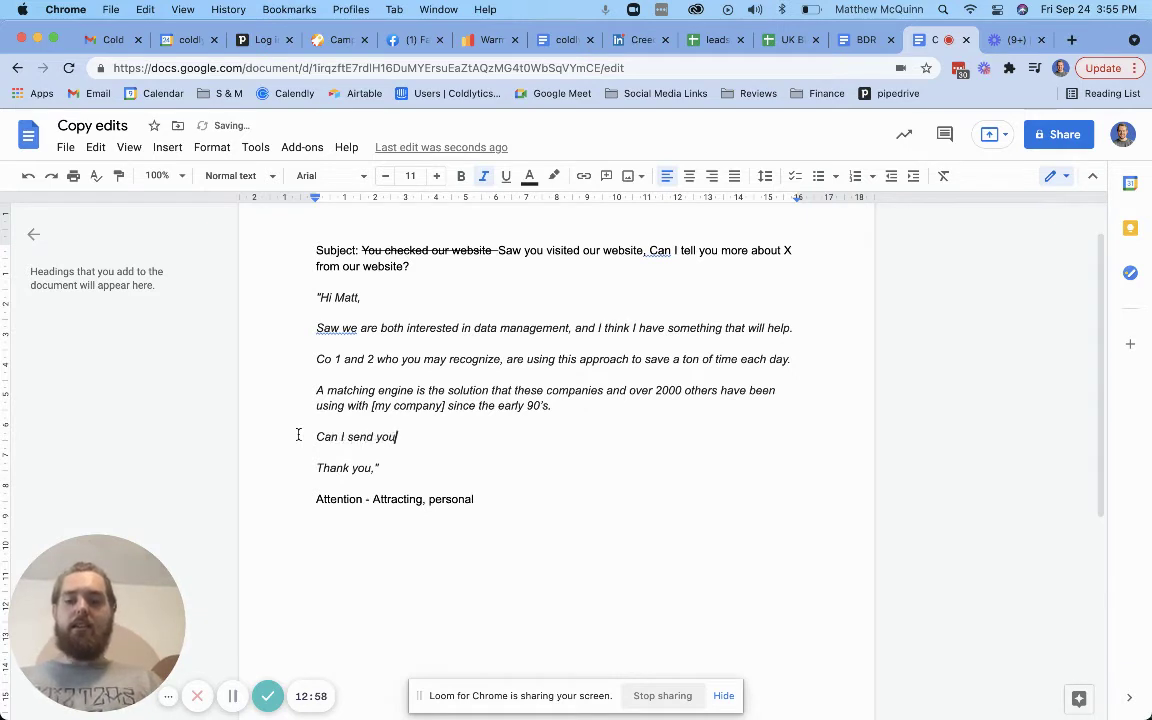
{"action": "type", "text": " a da"}
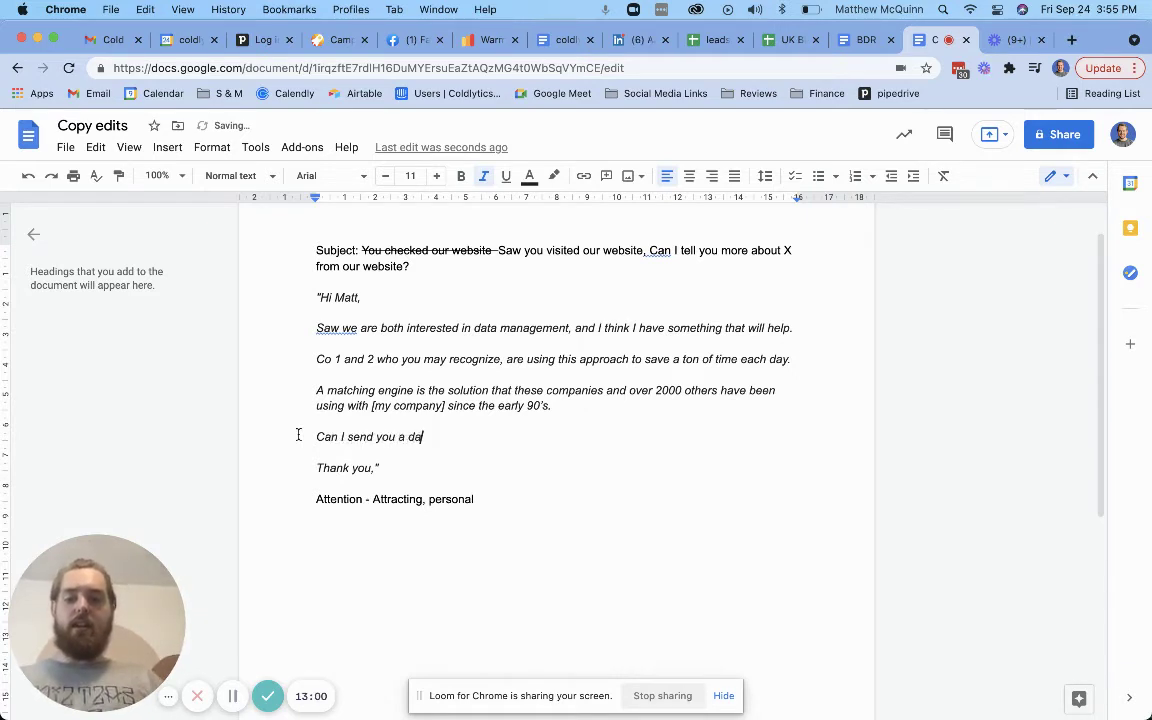
{"action": "type", "text": "tasheet that will"}
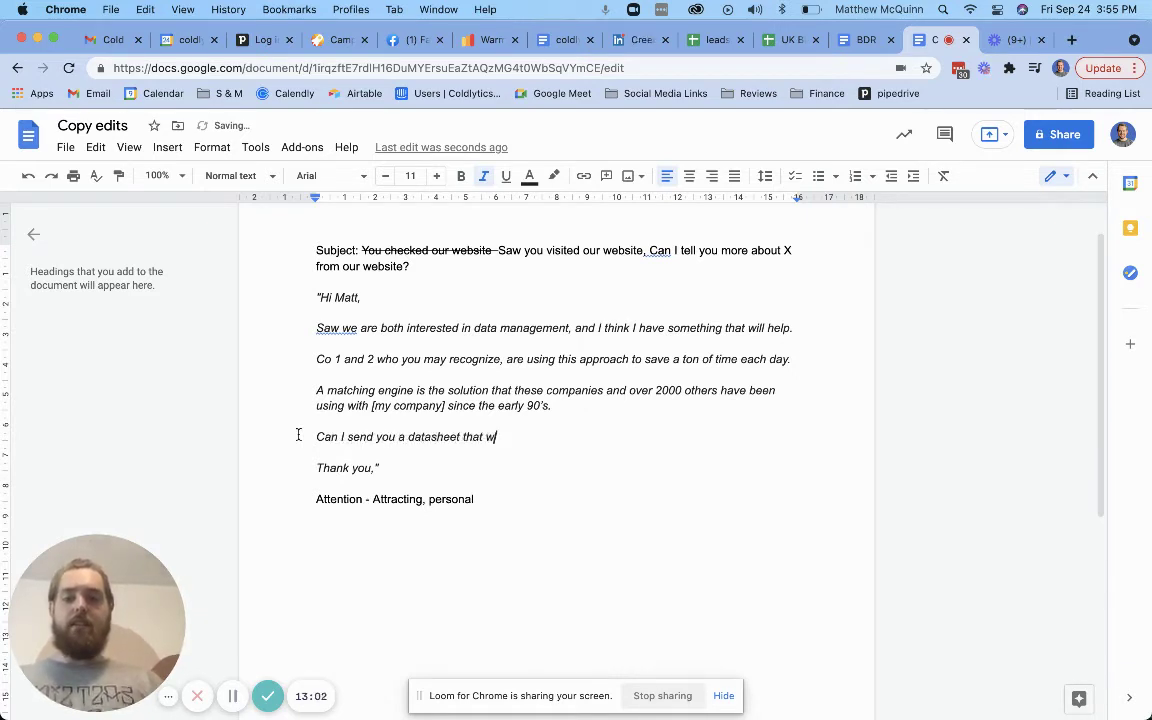
{"action": "key", "text": "BackSpace"}
{"action": "key", "text": "BackSpace"}
{"action": "key", "text": "BackSpace"}
{"action": "key", "text": "BackSpace"}
{"action": "key", "text": "BackSpace"}
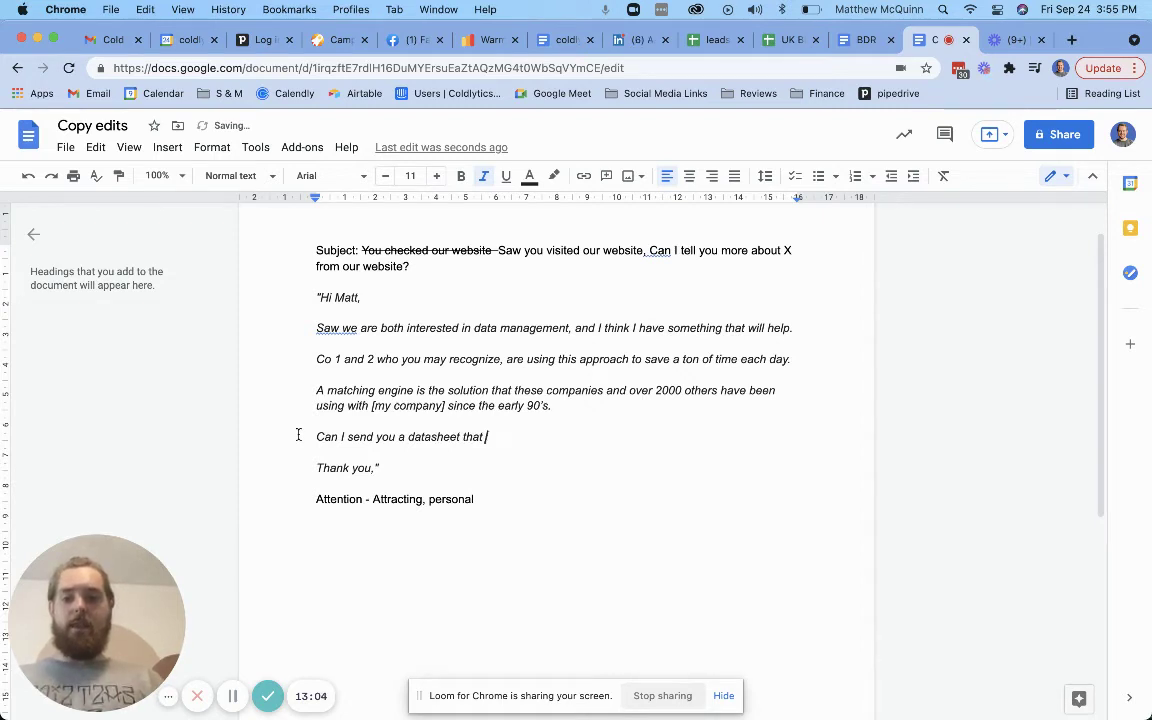
{"action": "type", "text": "has helped "}
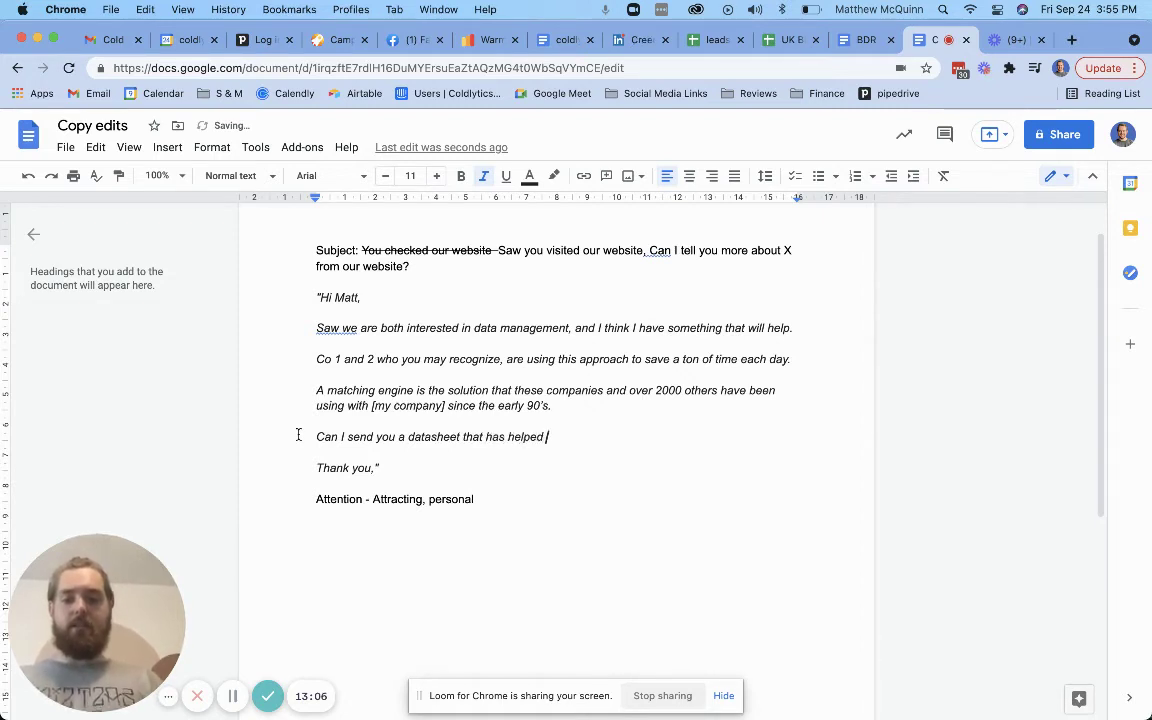
{"action": "type", "text": "the other 2000 co"}
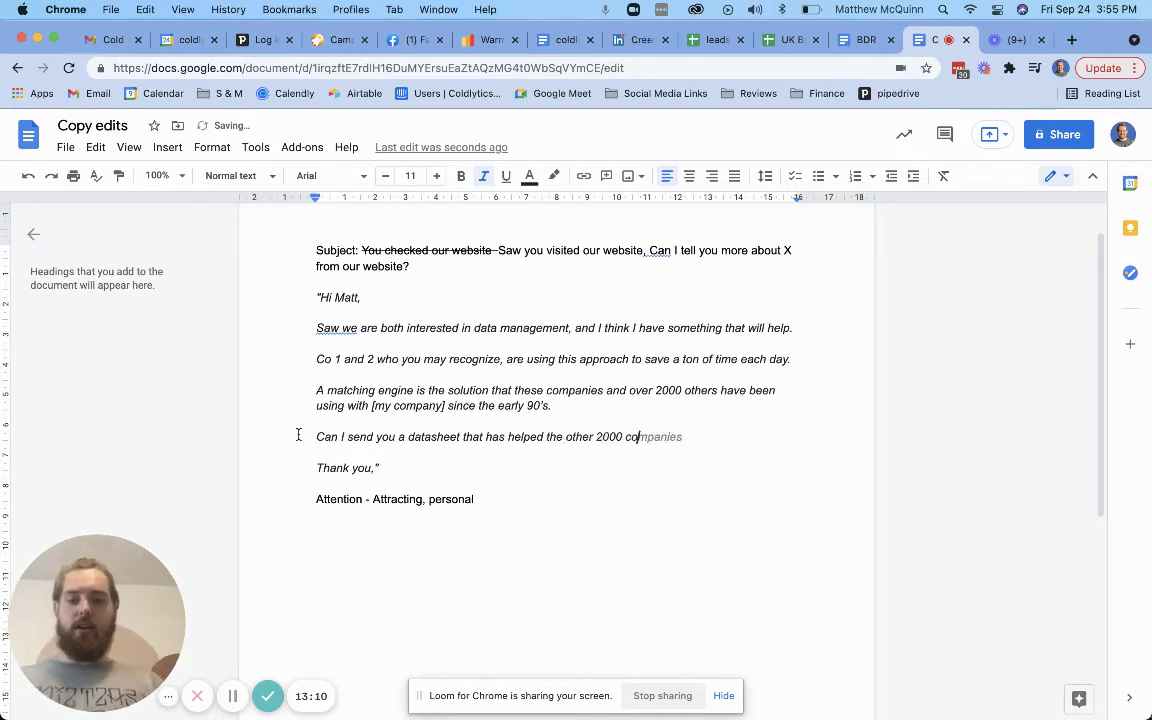
{"action": "type", "text": "mpanies "}
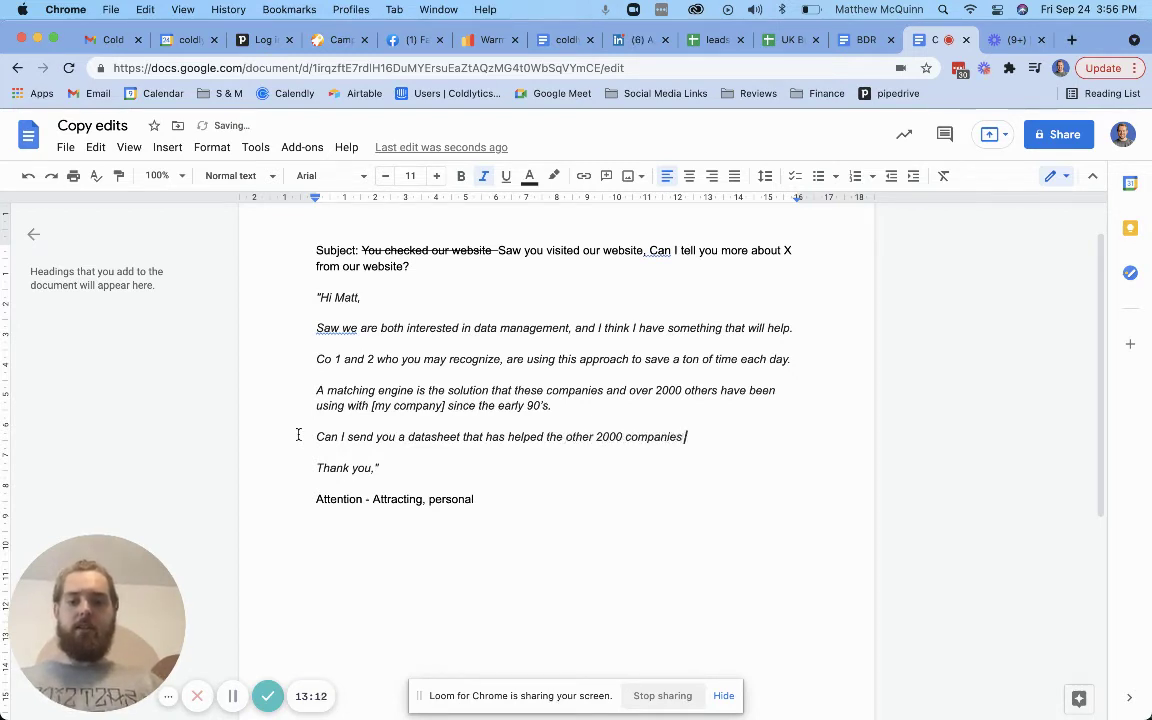
{"action": "type", "text": "save "}
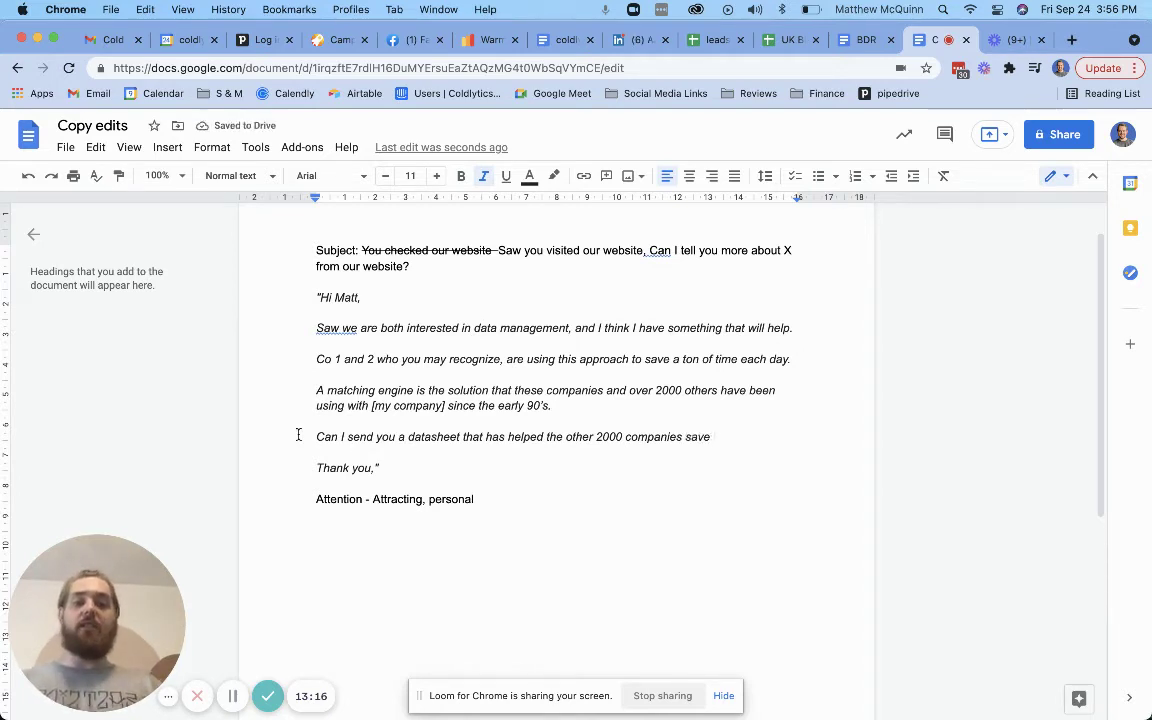
{"action": "type", "text": "X amount of t"}
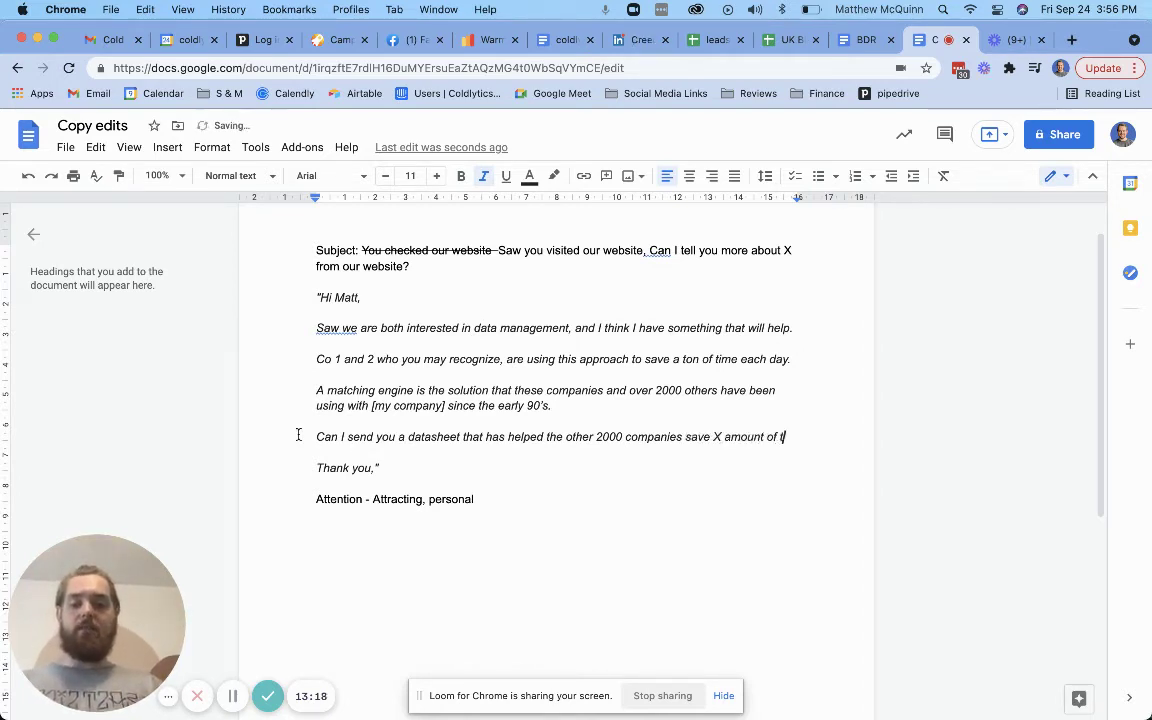
{"action": "type", "text": "ime each day"}
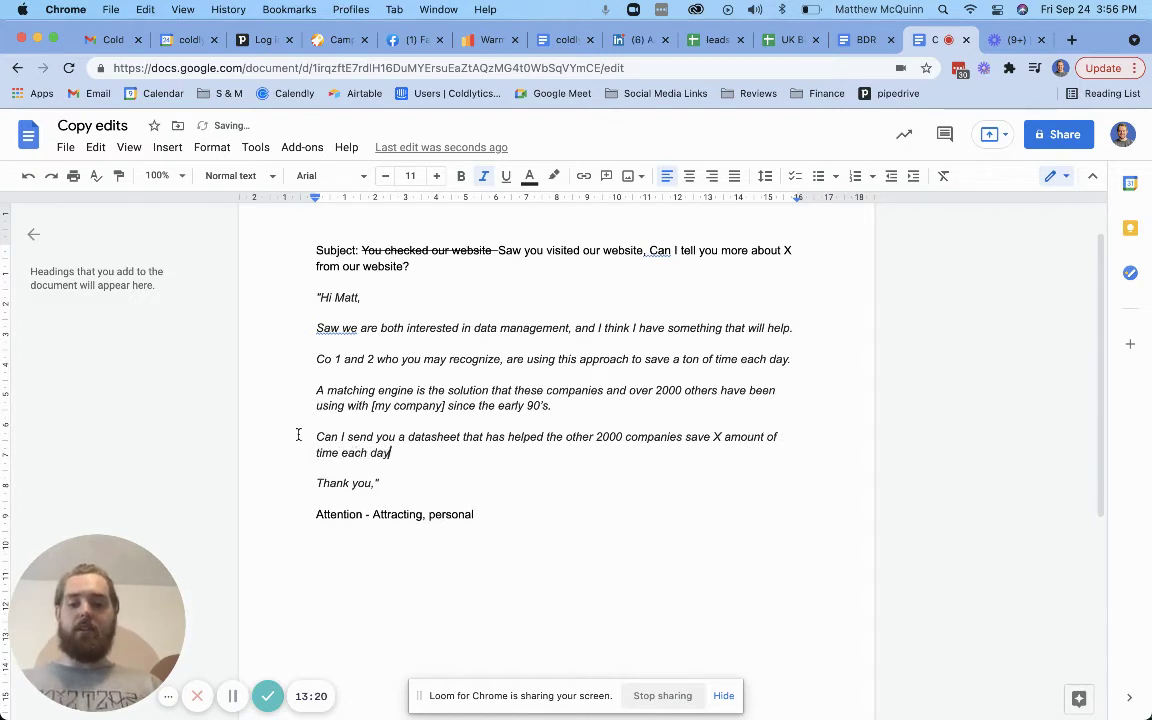
{"action": "type", "text": "?"}
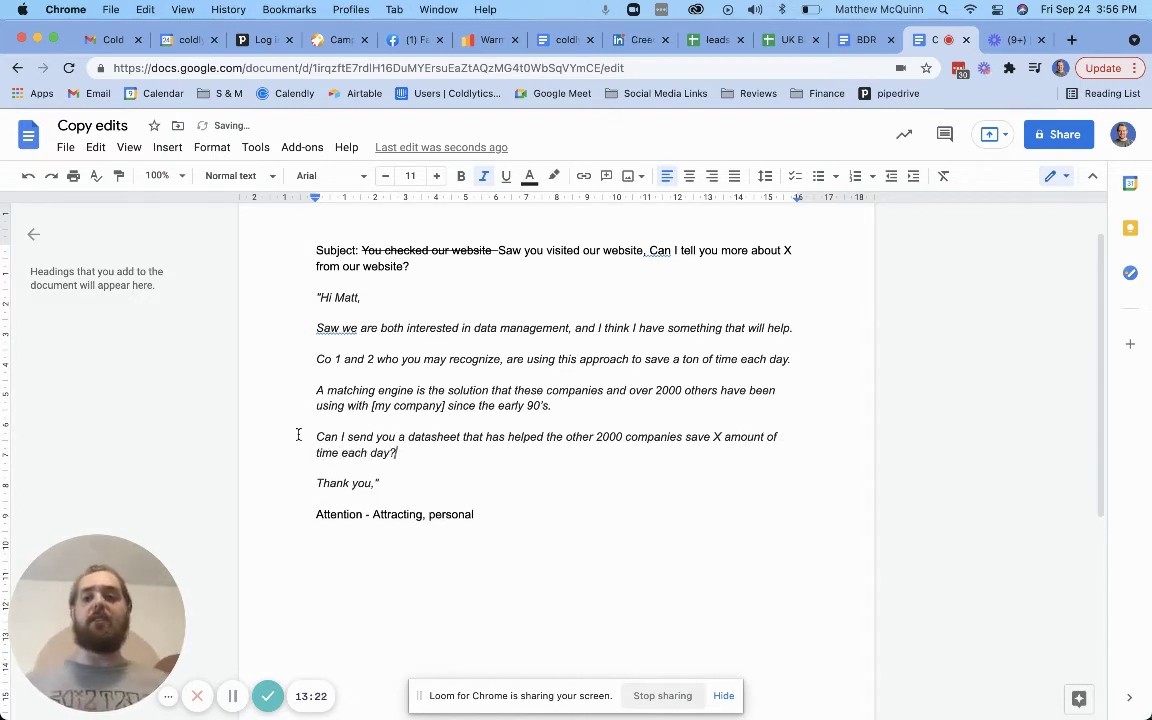
{"action": "type", "text": " A sip"}
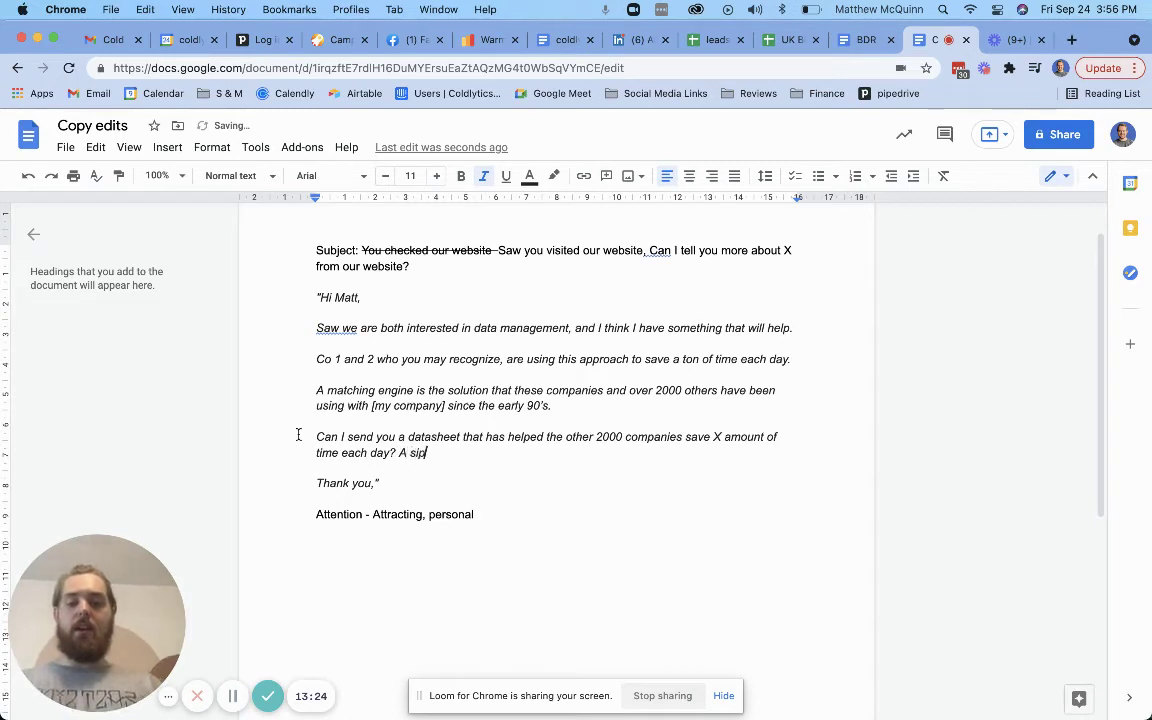
Add 'A simple "Yes" is fine and I'll send it over.' and fix the 'send it' typo.
{"action": "key", "text": "BackSpace"}
{"action": "type", "text": "m"}
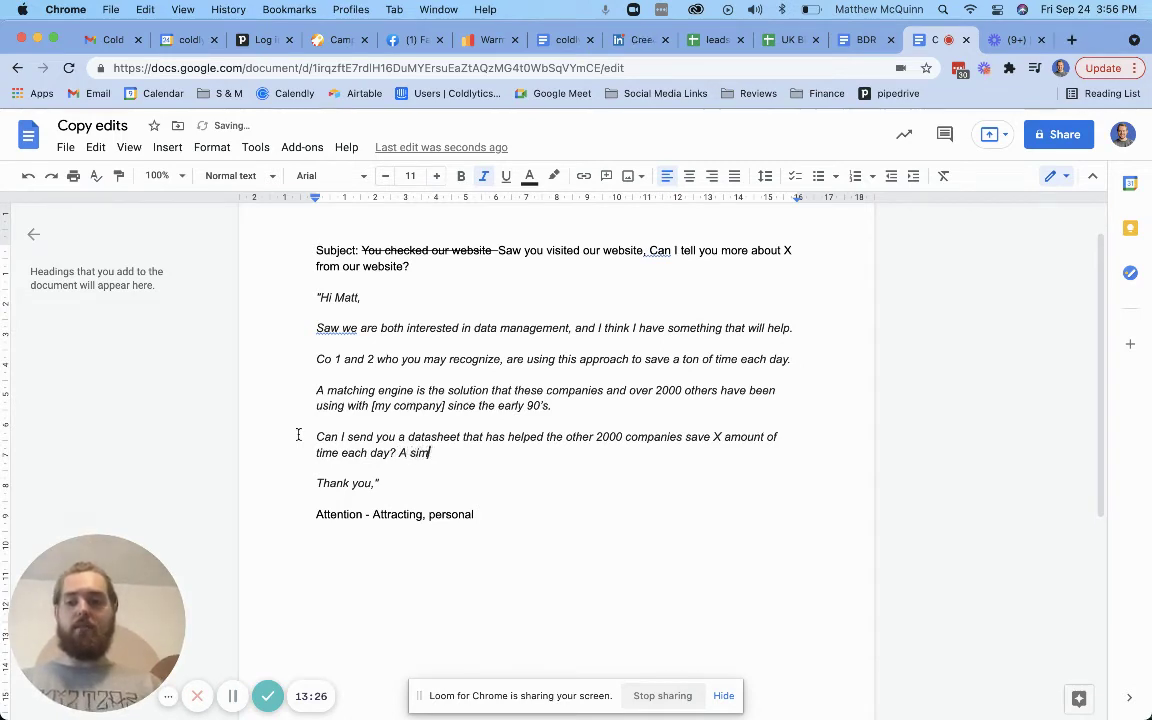
{"action": "type", "text": "ple "}
{"action": "type", "text": "\"Yes"}
{"action": "type", "text": "\" is fine a"}
{"action": "type", "text": "nd I'll sendi t"}
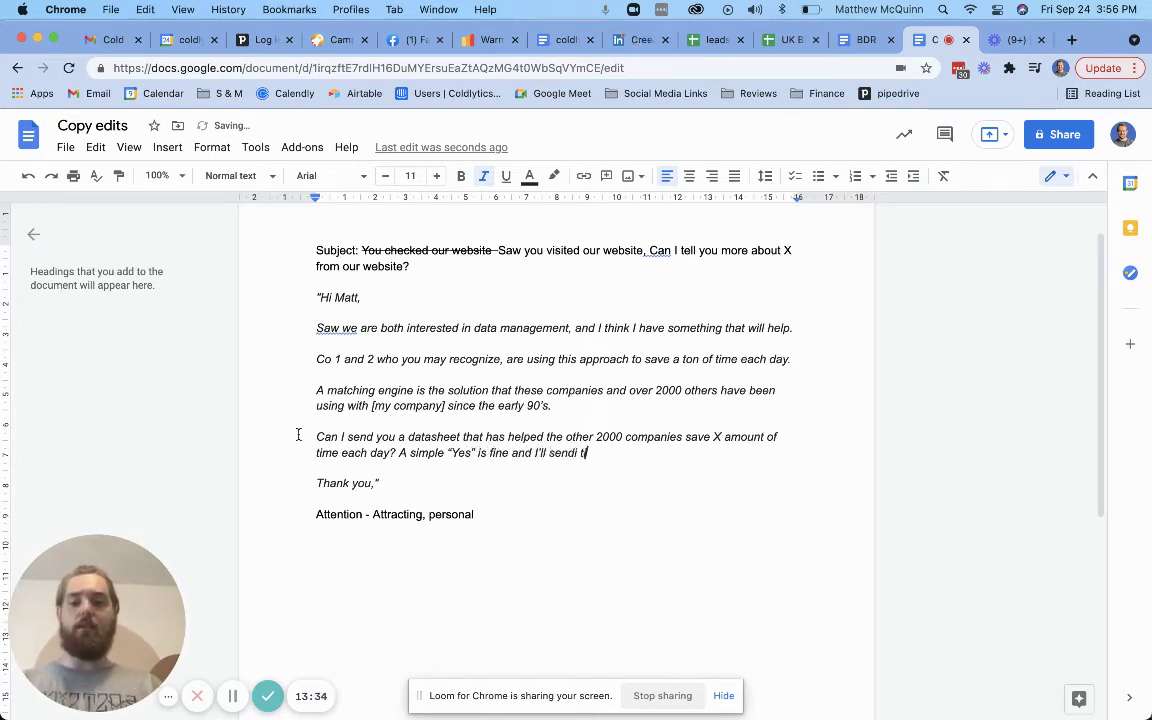
{"action": "type", "text": "t over."}
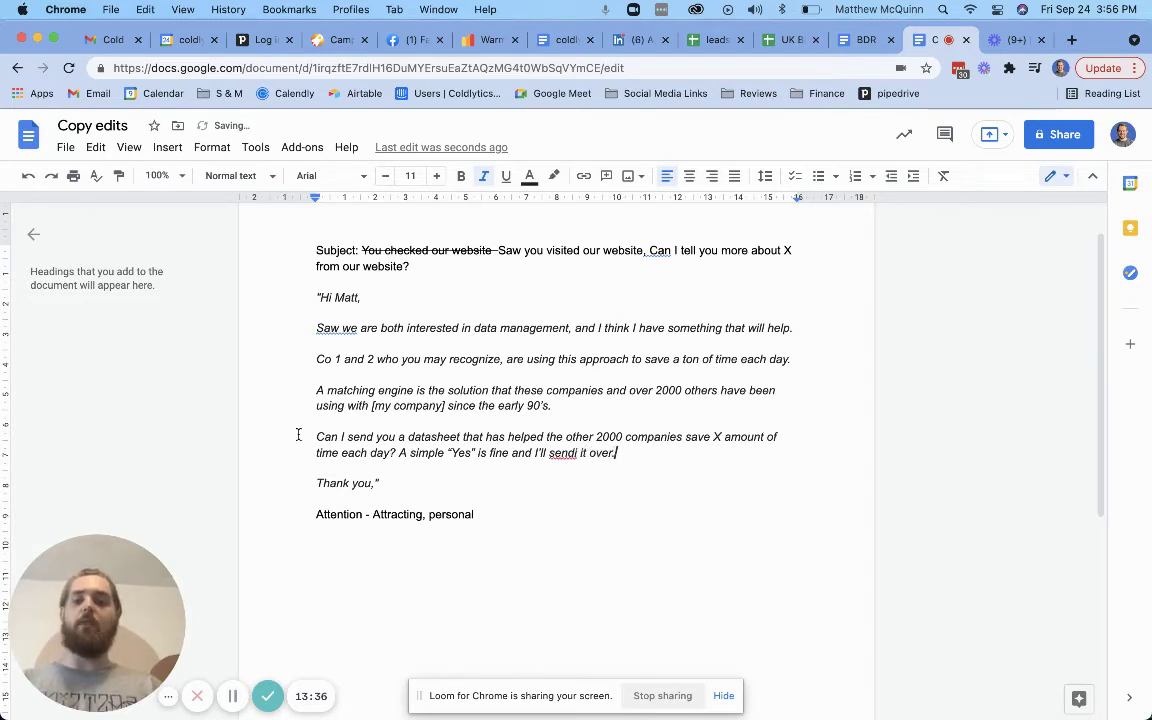
{"action": "left_click", "coordinate": [581, 452]}
{"action": "key", "text": "Delete"}
{"action": "key", "text": "Left"}
{"action": "key", "text": "space"}
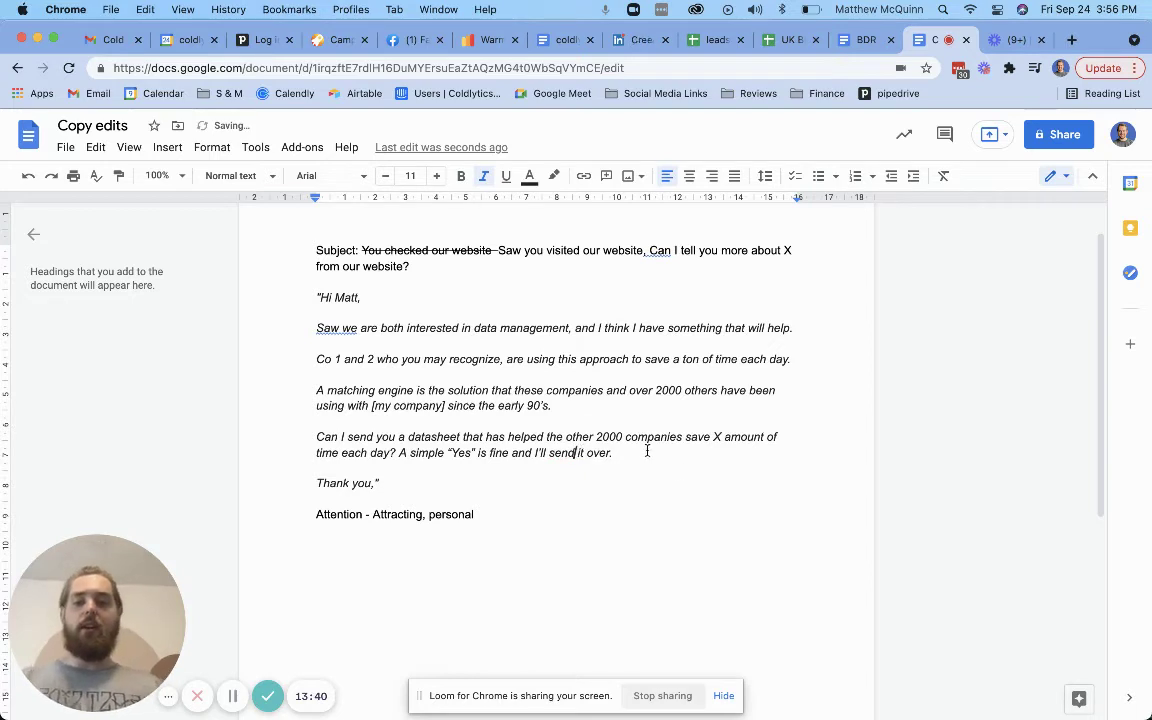
{"action": "left_click", "coordinate": [647, 450]}
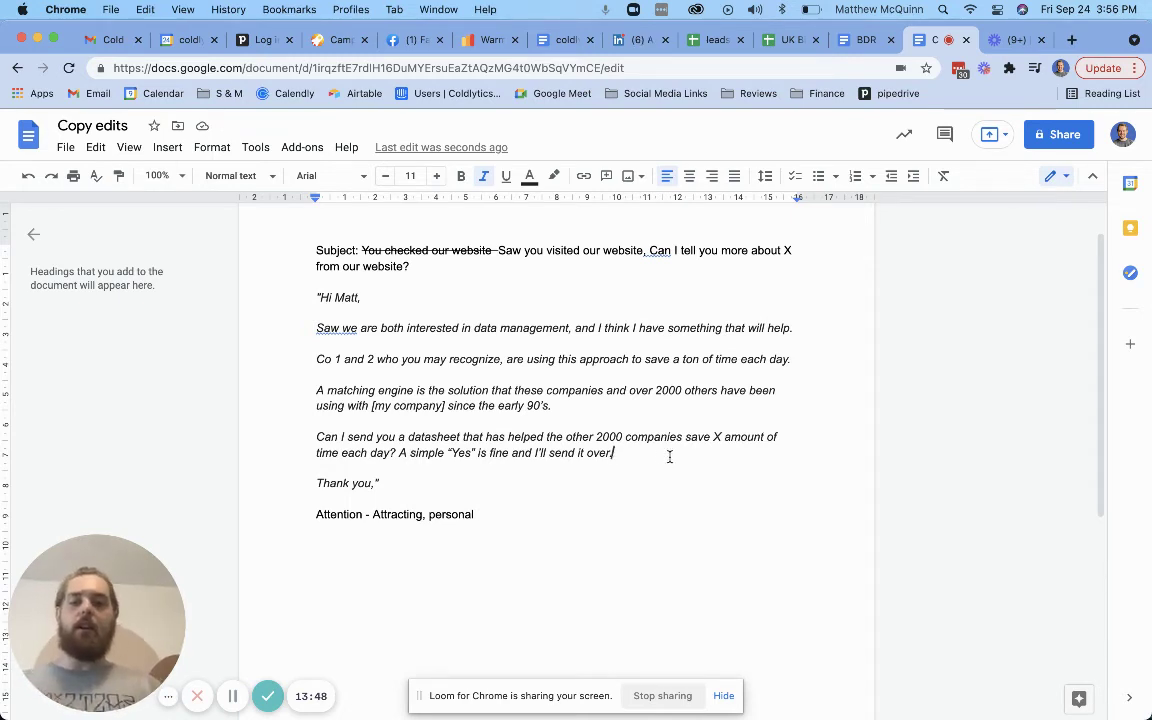
{"action": "left_click_drag", "start_coordinate": [614, 453], "coordinate": [310, 434]}
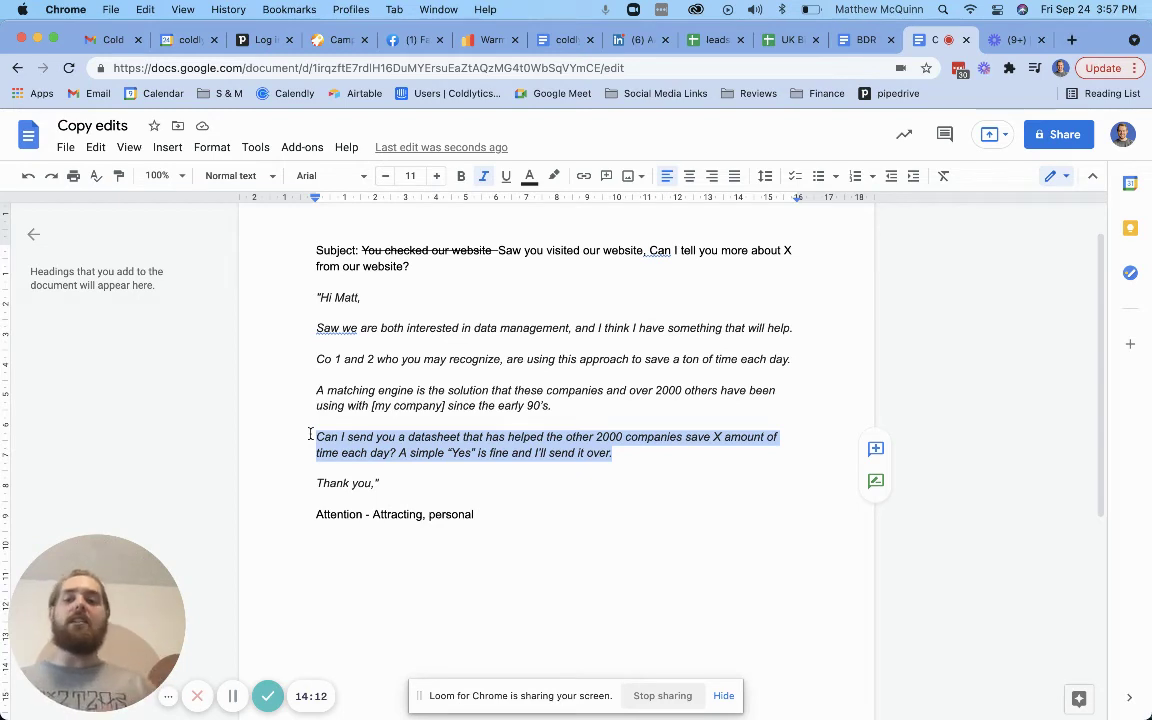
Add Interest, Desire and Action note lines below the Attention note.
{"action": "left_click", "coordinate": [319, 505]}
{"action": "left_click", "coordinate": [364, 542]}
{"action": "left_click", "coordinate": [337, 545]}
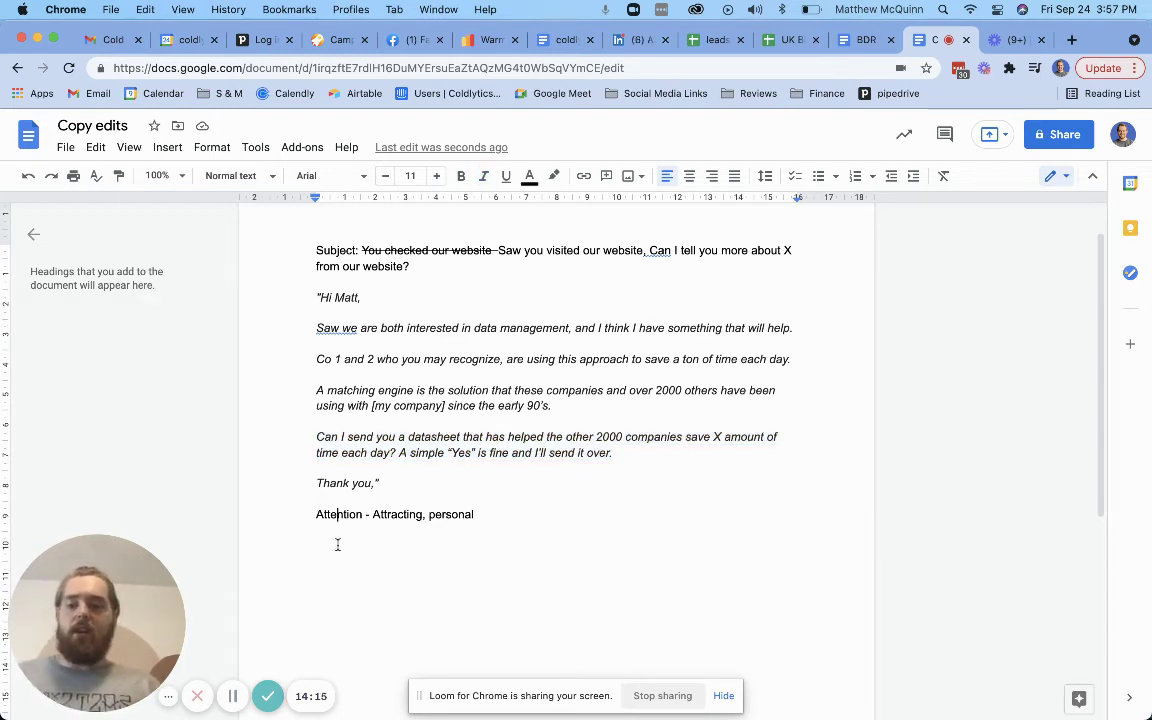
{"action": "left_click", "coordinate": [524, 527]}
{"action": "key", "text": "Return"}
{"action": "type", "text": "Interest"}
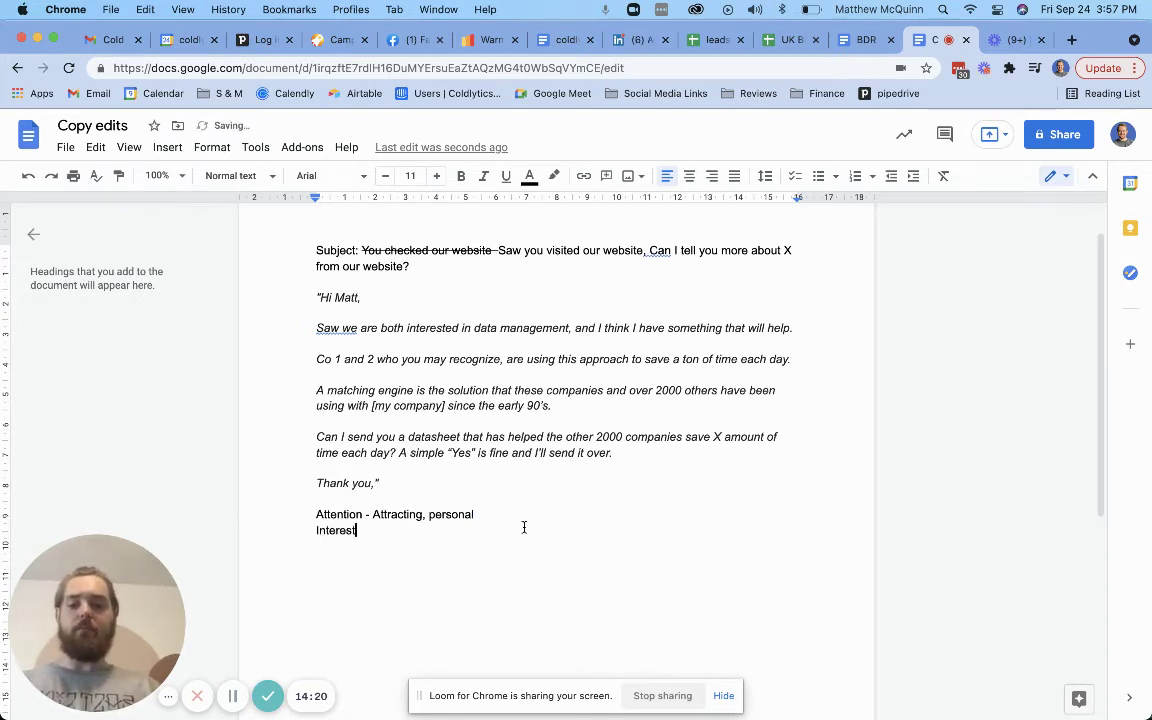
{"action": "key", "text": "Return"}
{"action": "type", "text": "Desire"}
{"action": "key", "text": "Return"}
{"action": "type", "text": "Action"}
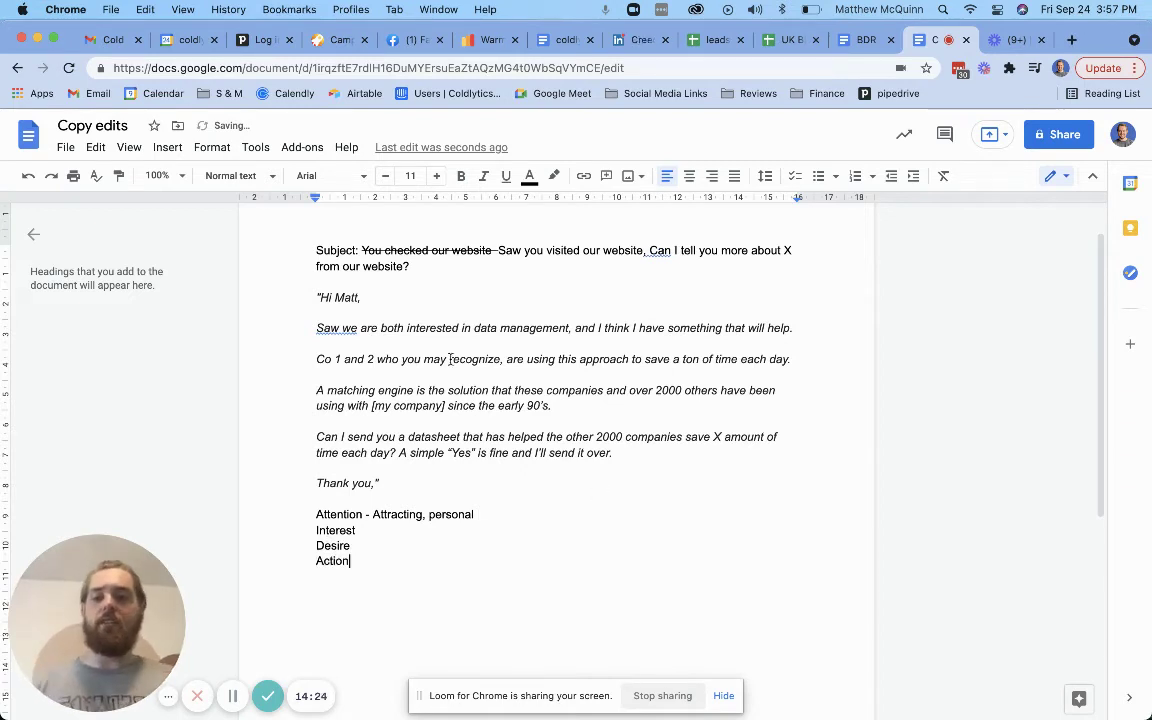
Annotate Interest (credibility buider), Desire (the solution they NEED) and Action (CTA make it easy and relevant).
{"action": "left_click_drag", "start_coordinate": [316, 359], "coordinate": [789, 380]}
{"action": "left_click", "coordinate": [415, 537]}
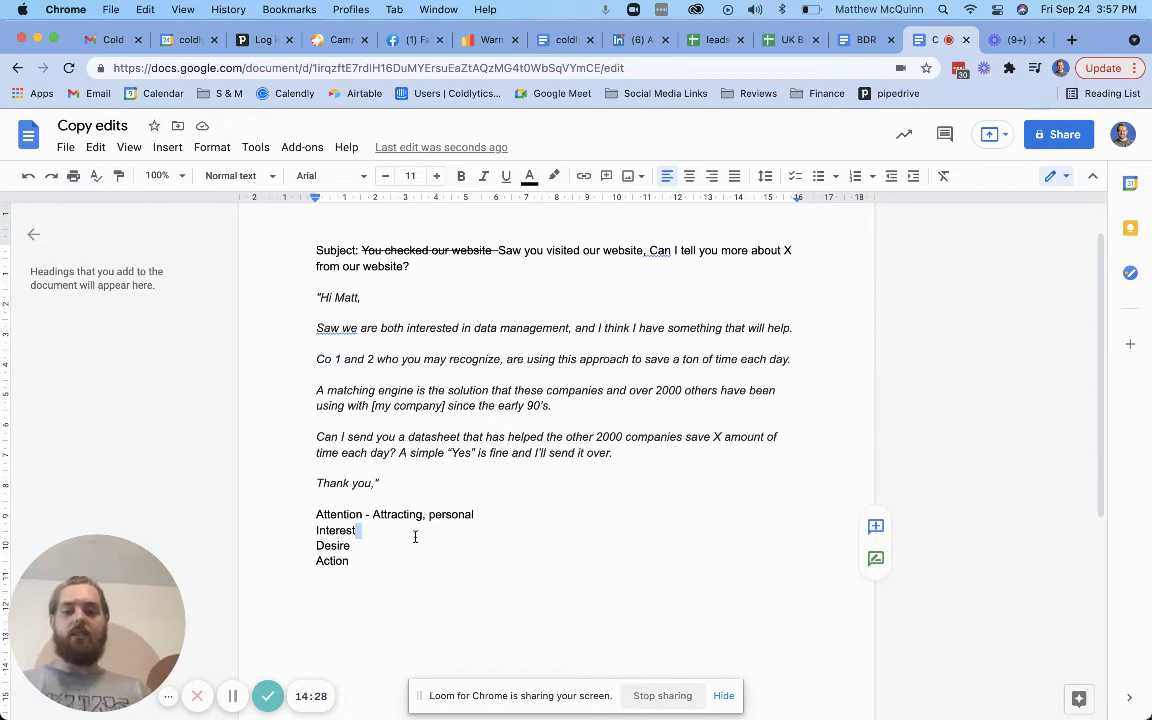
{"action": "type", "text": "- status up off,"}
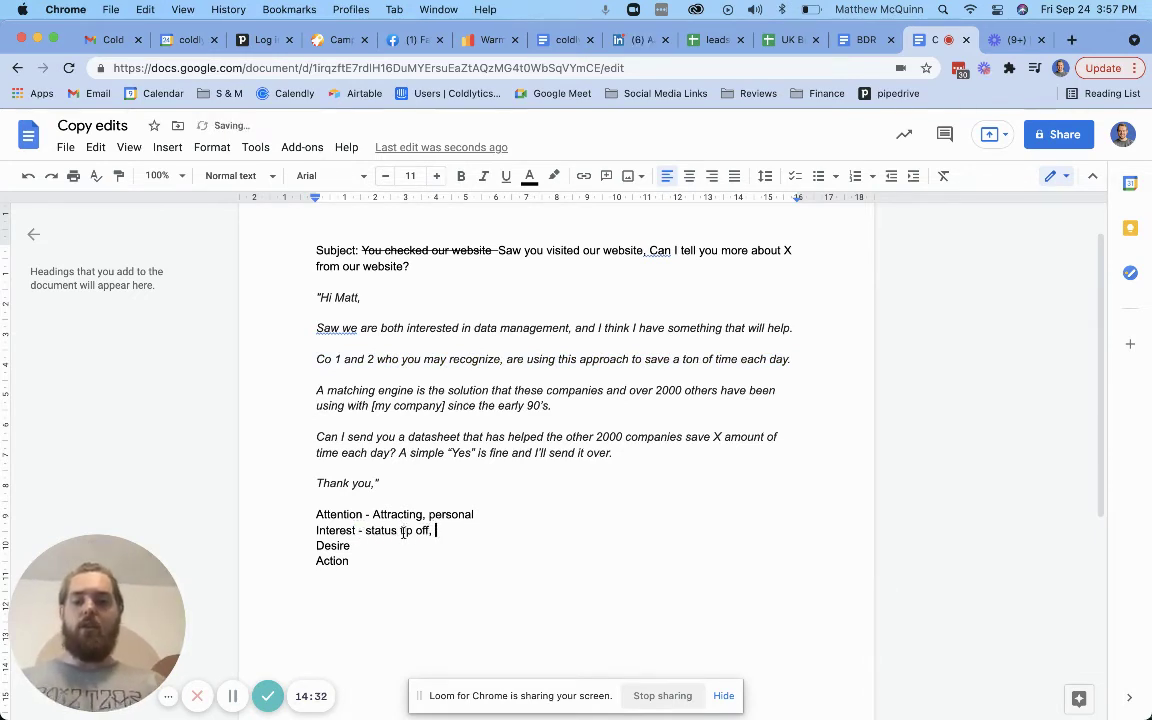
{"action": "type", "text": " credi"}
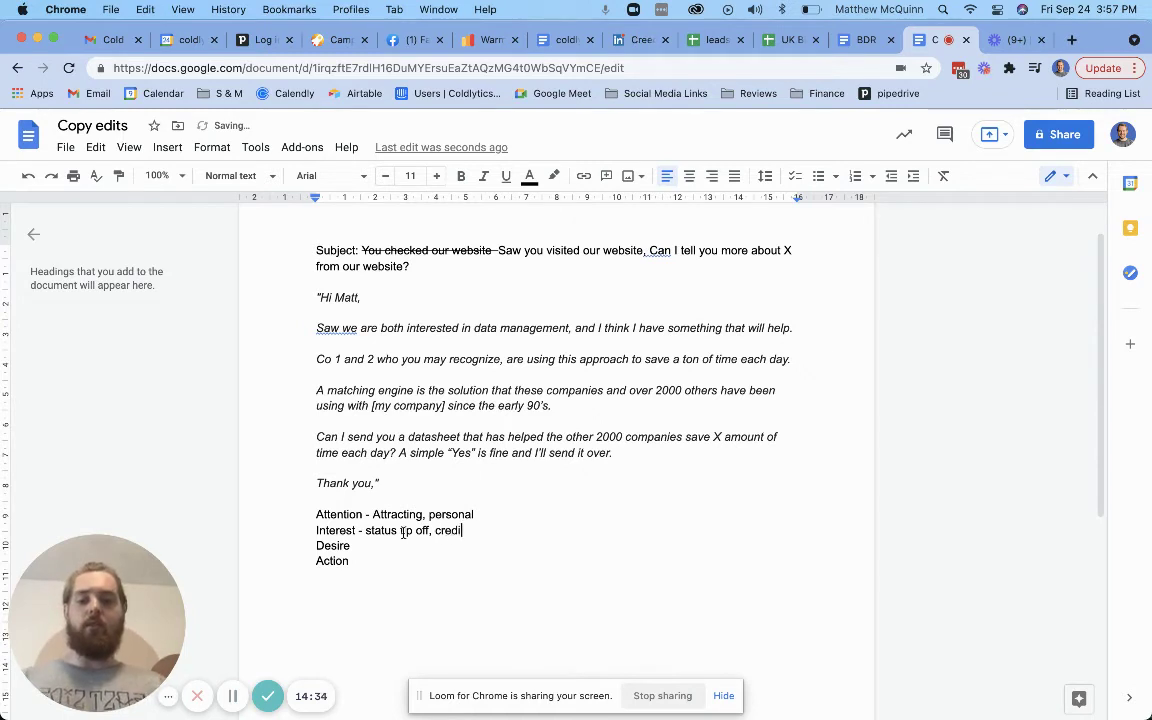
{"action": "type", "text": "bility bui"}
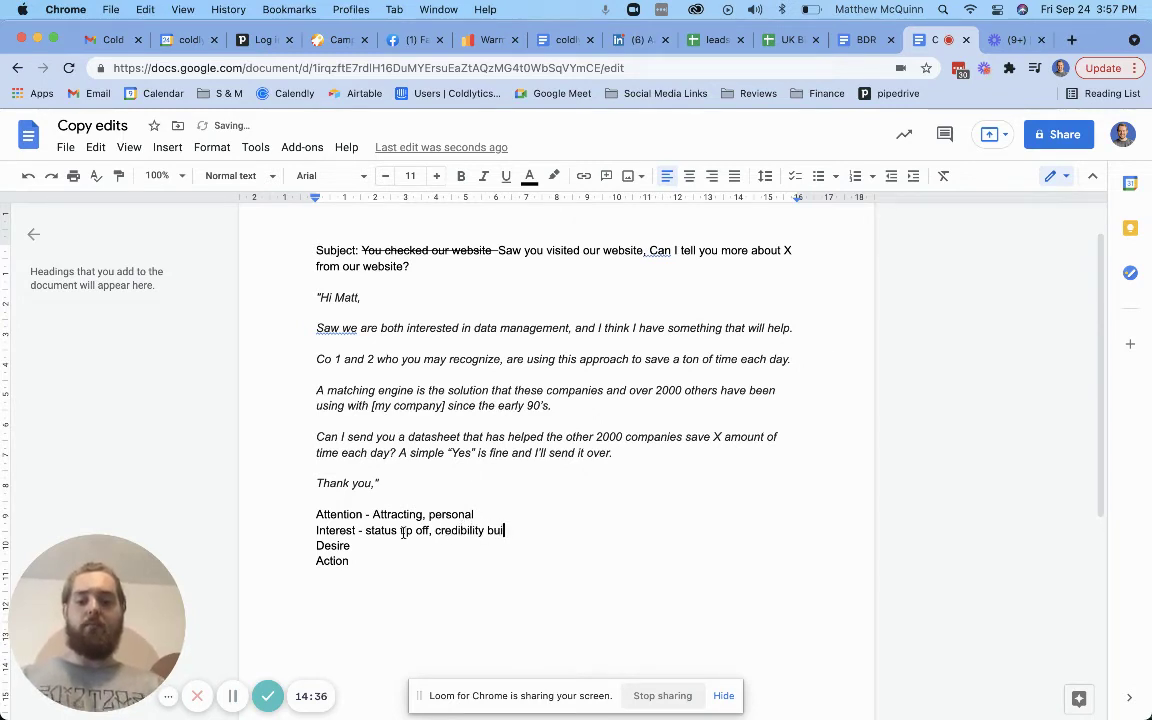
{"action": "type", "text": "der"}
{"action": "double_click", "coordinate": [390, 545]}
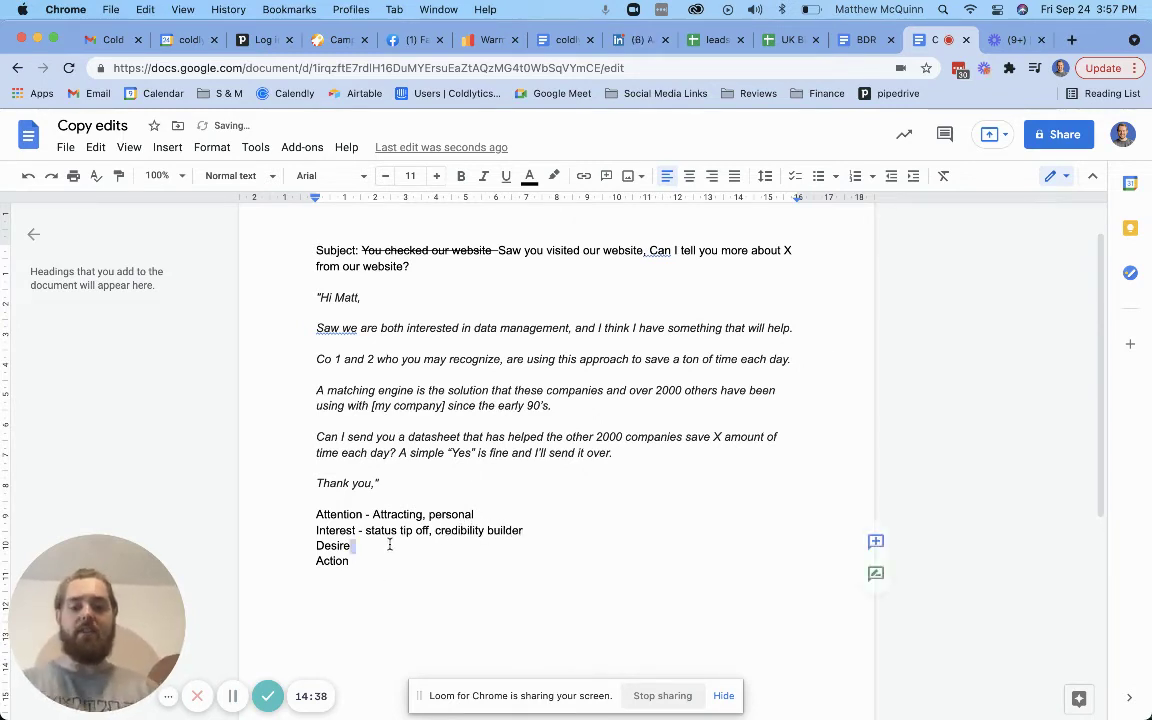
{"action": "type", "text": "- showing them the "}
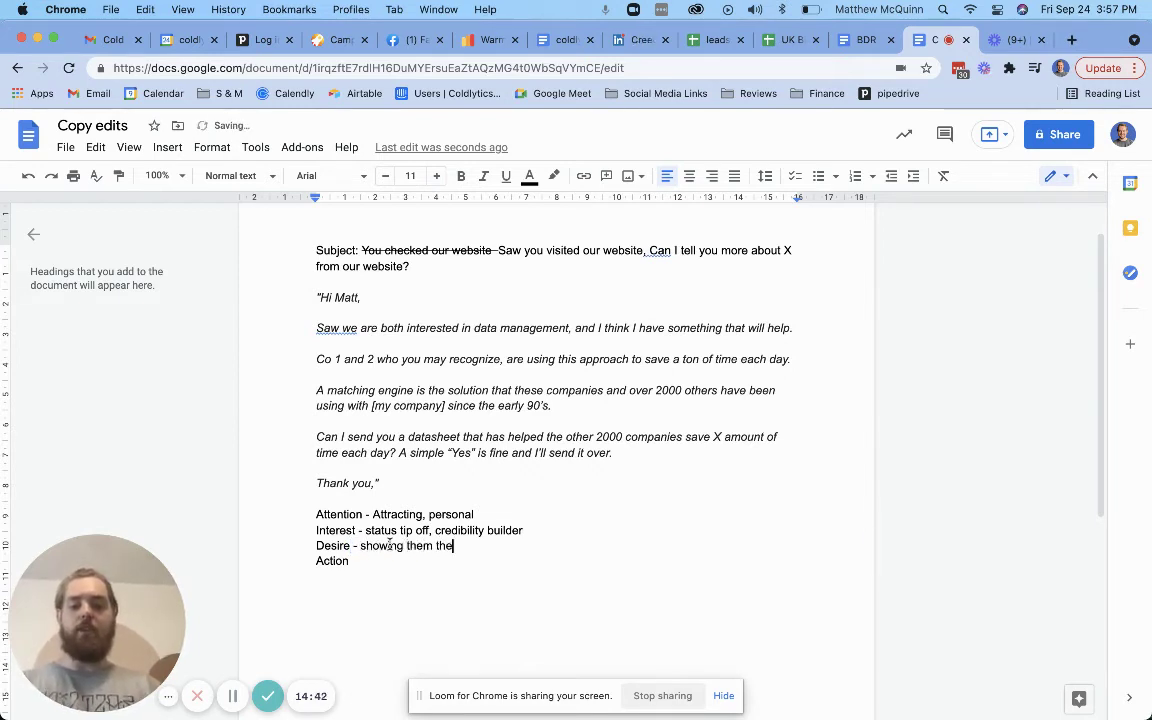
{"action": "type", "text": "light, the sol"}
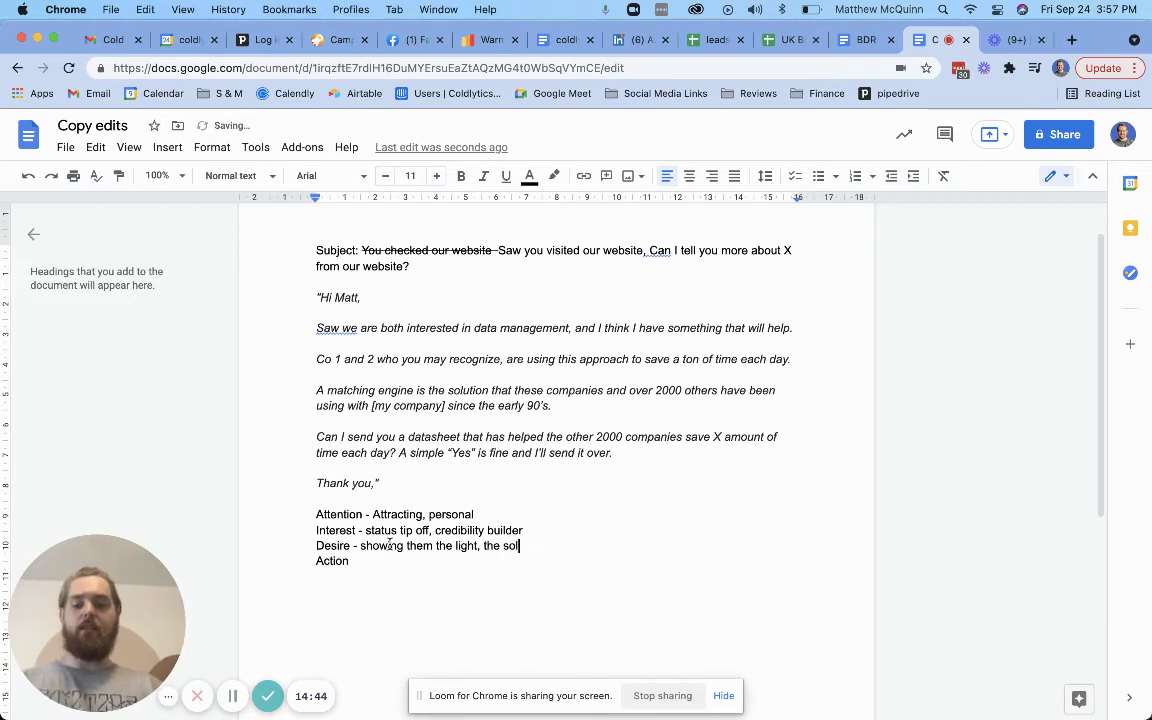
{"action": "type", "text": "ution they "}
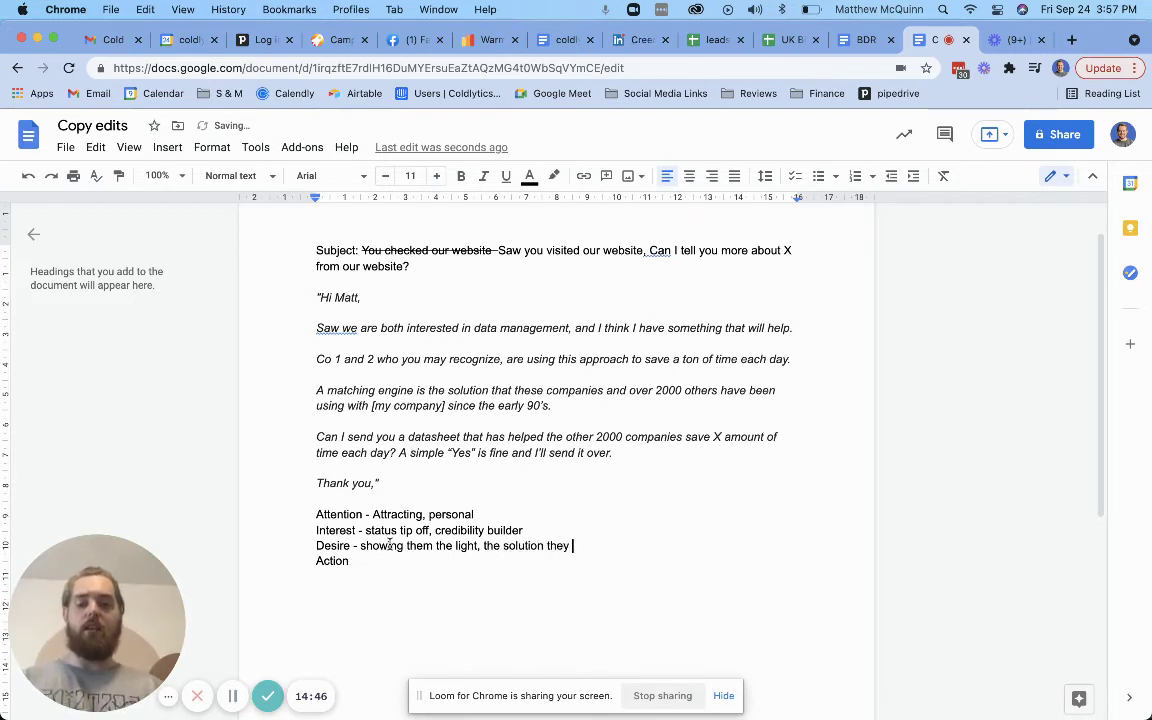
{"action": "type", "text": "NEED"}
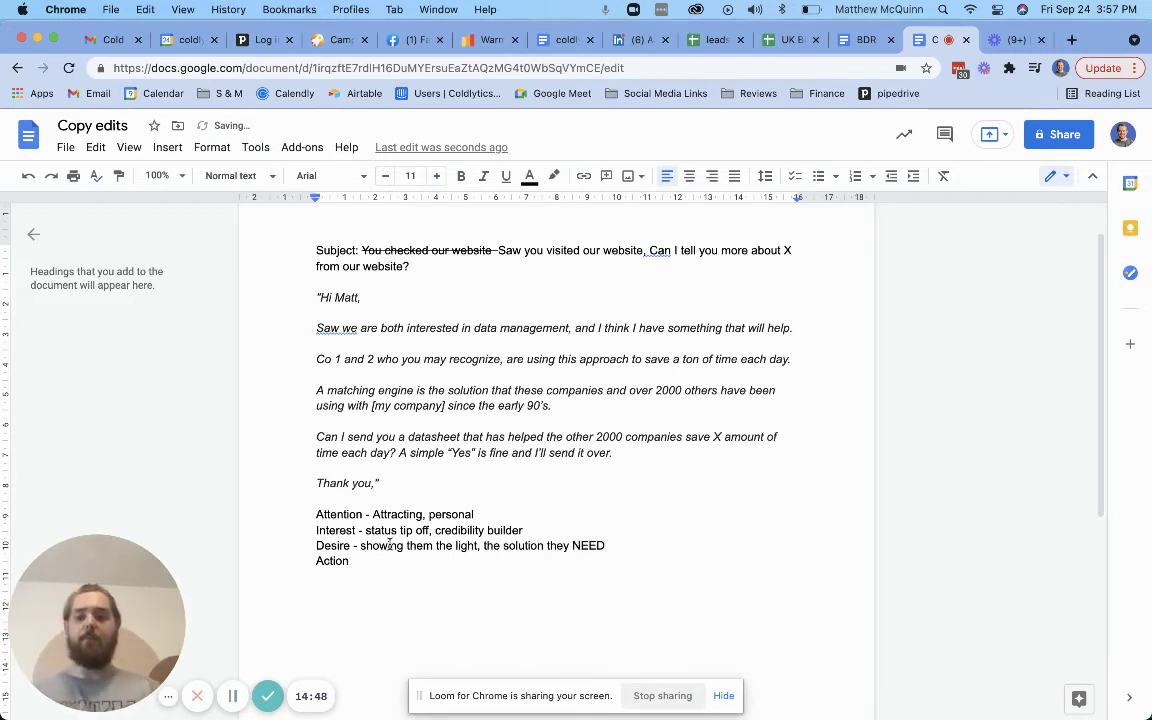
{"action": "key", "text": "Down"}
{"action": "type", "text": "- CTA "}
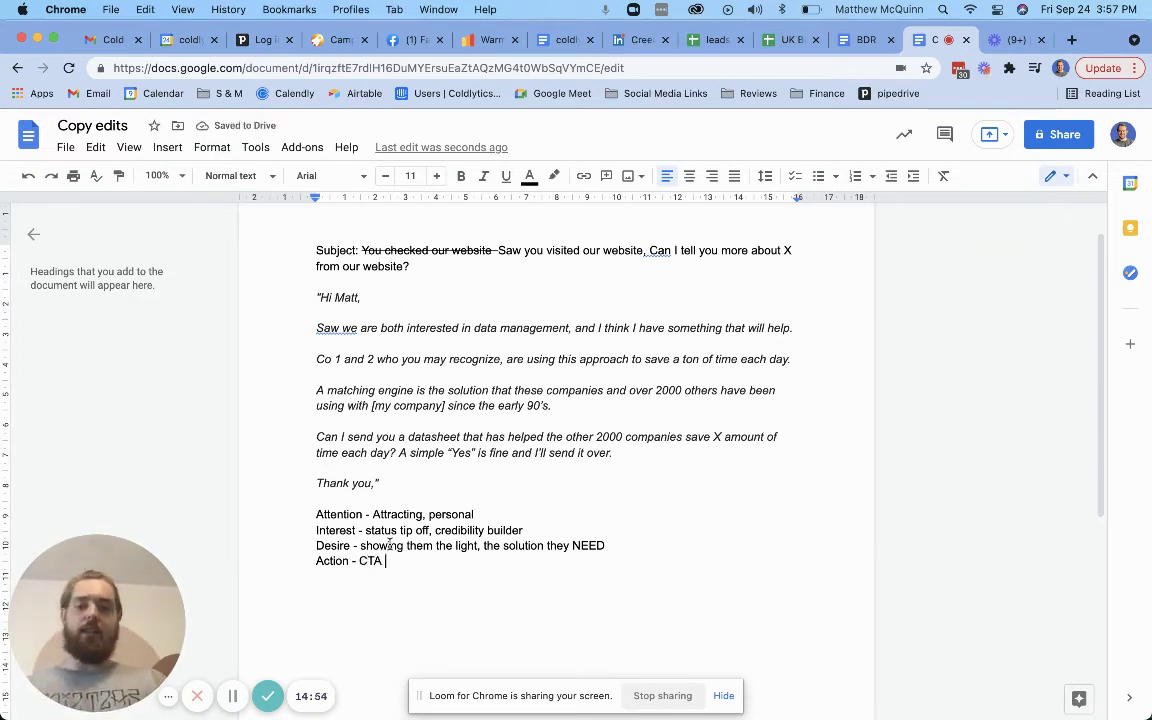
{"action": "type", "text": "make it easy a"}
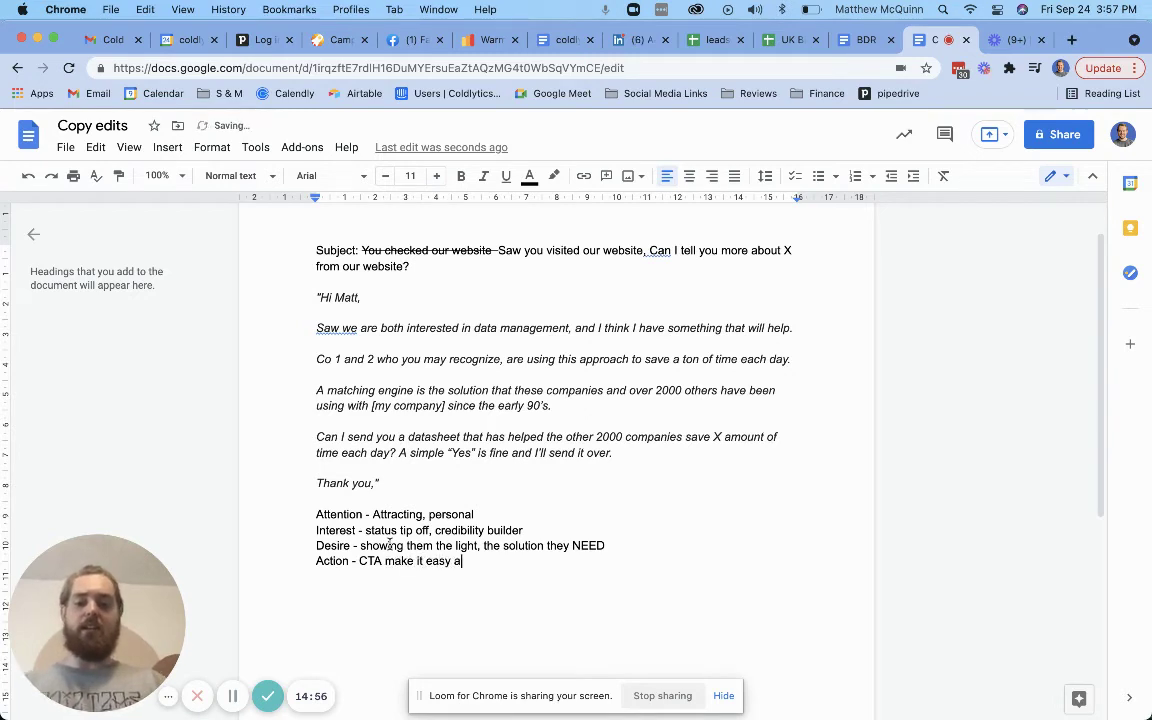
{"action": "type", "text": "nd relevant"}
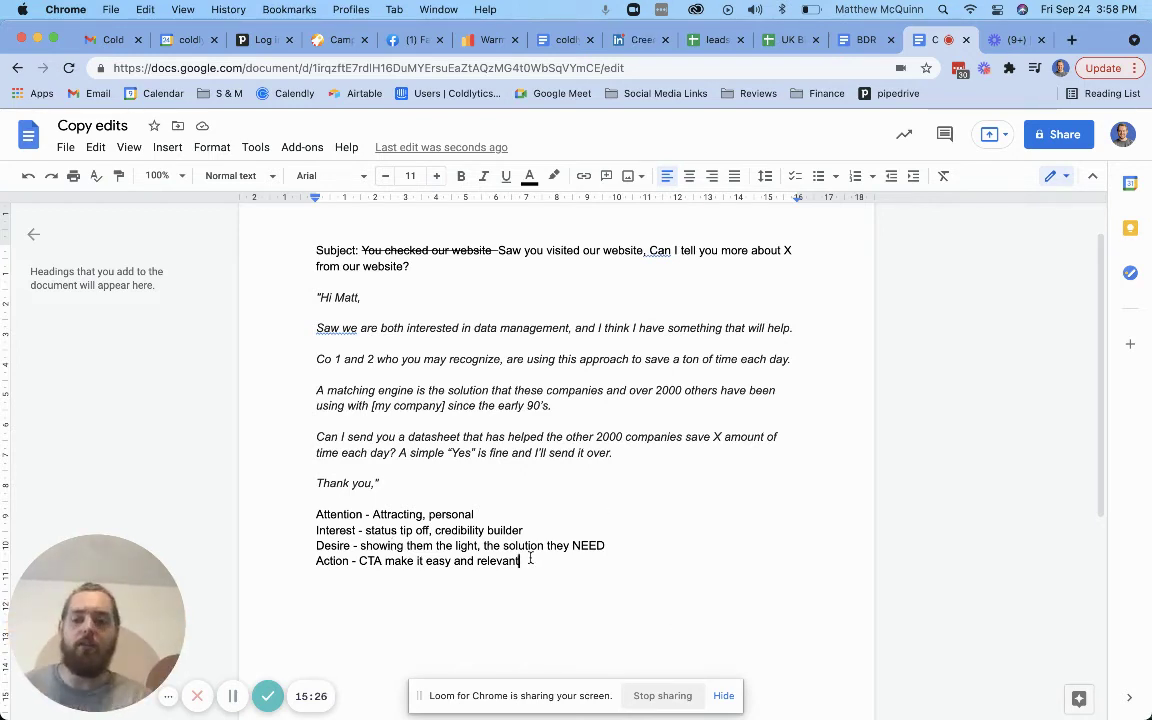
{"action": "left_click_drag", "start_coordinate": [530, 560], "coordinate": [645, 601]}
{"action": "left_click", "coordinate": [312, 530]}
{"action": "left_click", "coordinate": [645, 601]}
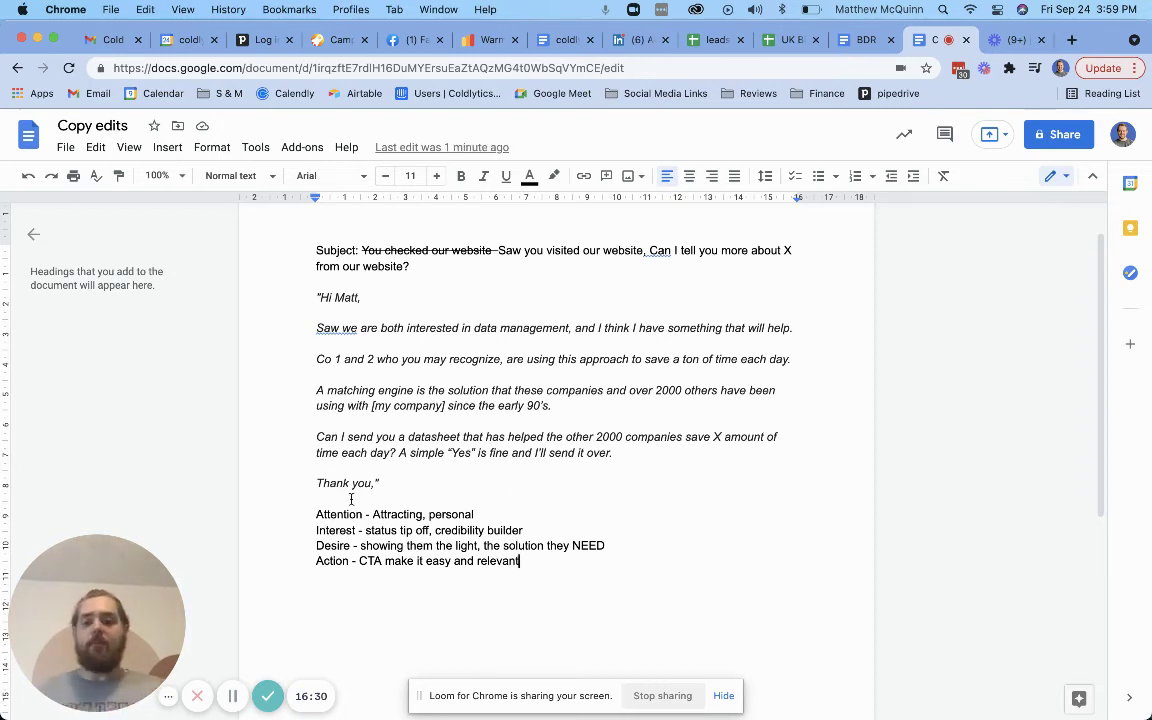
Replace 'Thank you' with 'Looking forward to hearing from you. Thanks.'.
{"action": "left_click_drag", "start_coordinate": [371, 484], "coordinate": [314, 485]}
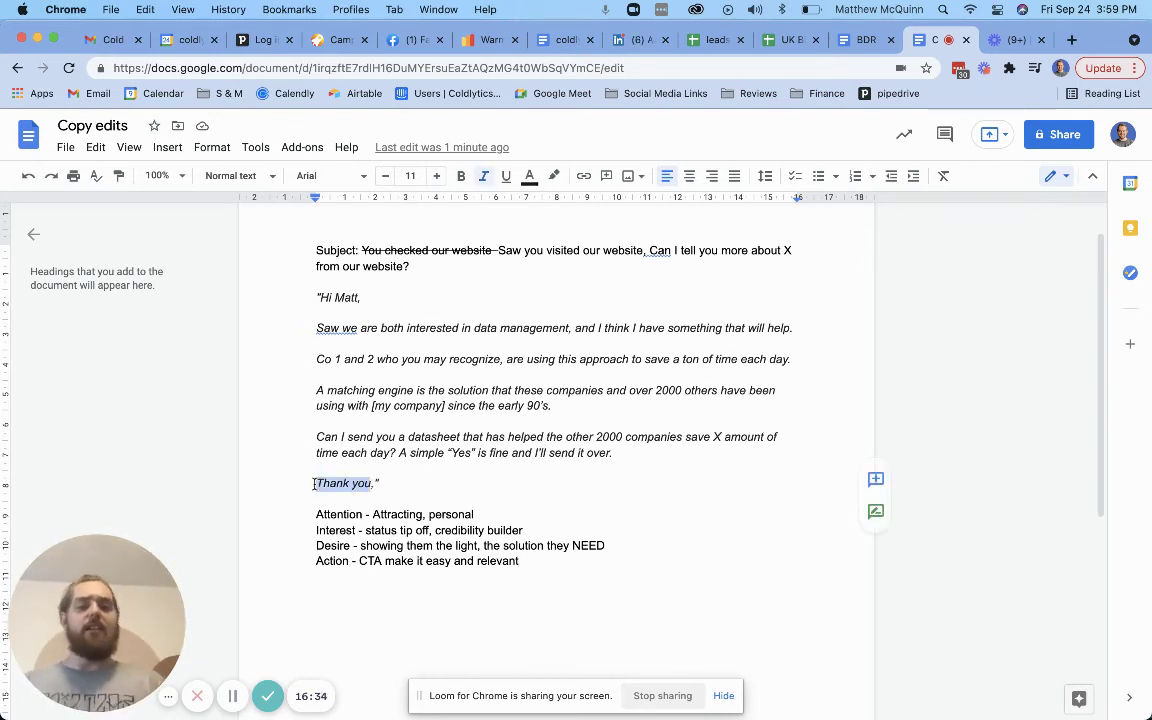
{"action": "type", "text": "Talk soopn"}
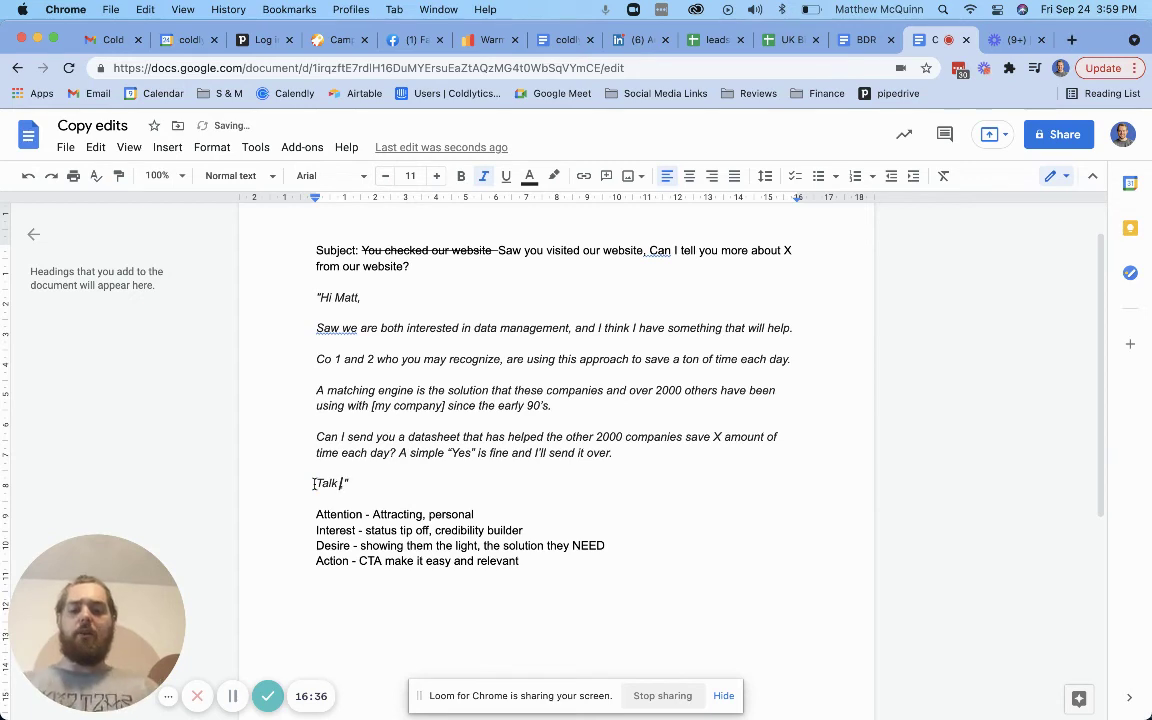
{"action": "key", "text": "BackSpace"}
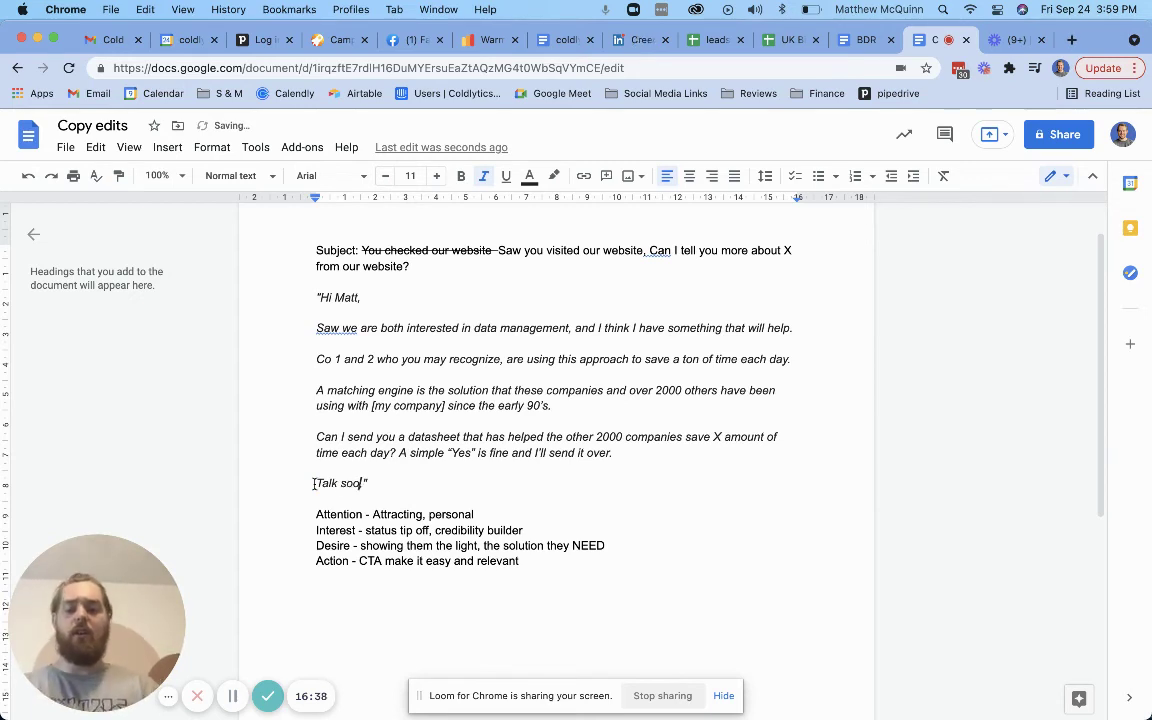
{"action": "type", "text": "mn"}
{"action": "key", "text": "BackSpace"}
{"action": "key", "text": "BackSpace"}
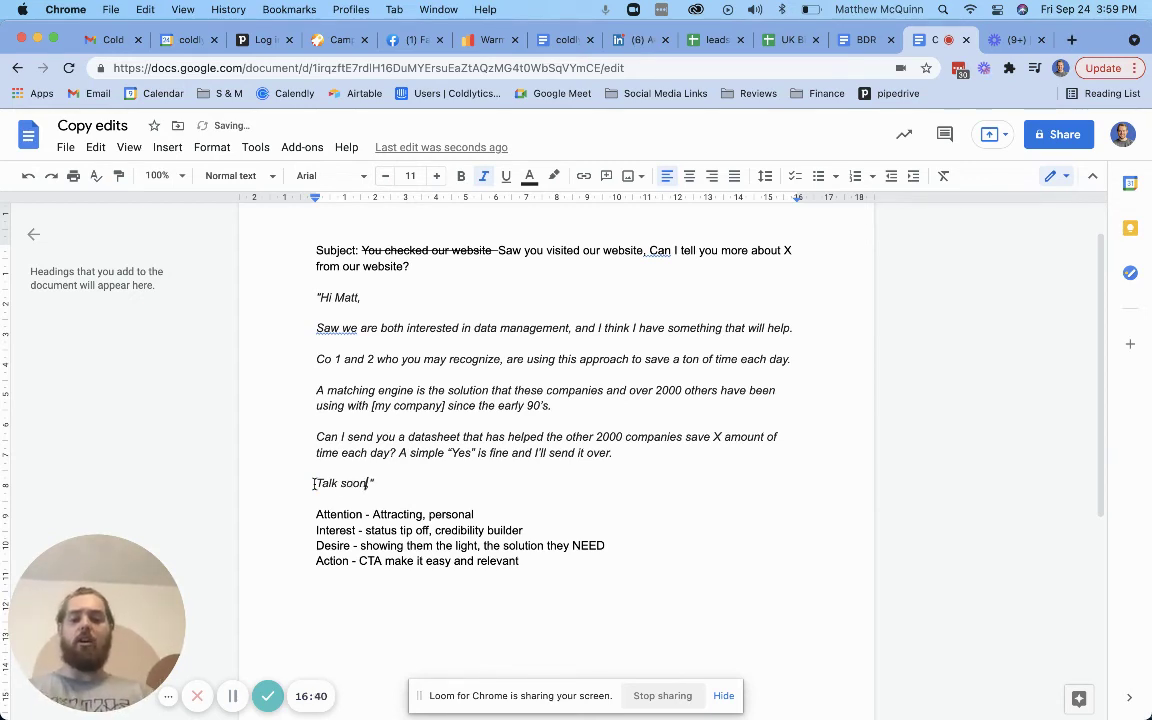
{"action": "key", "text": "BackSpace"}
{"action": "key", "text": "BackSpace"}
{"action": "key", "text": "BackSpace"}
{"action": "key", "text": "BackSpace"}
{"action": "key", "text": "BackSpace"}
{"action": "key", "text": "BackSpace"}
{"action": "key", "text": "BackSpace"}
{"action": "key", "text": "BackSpace"}
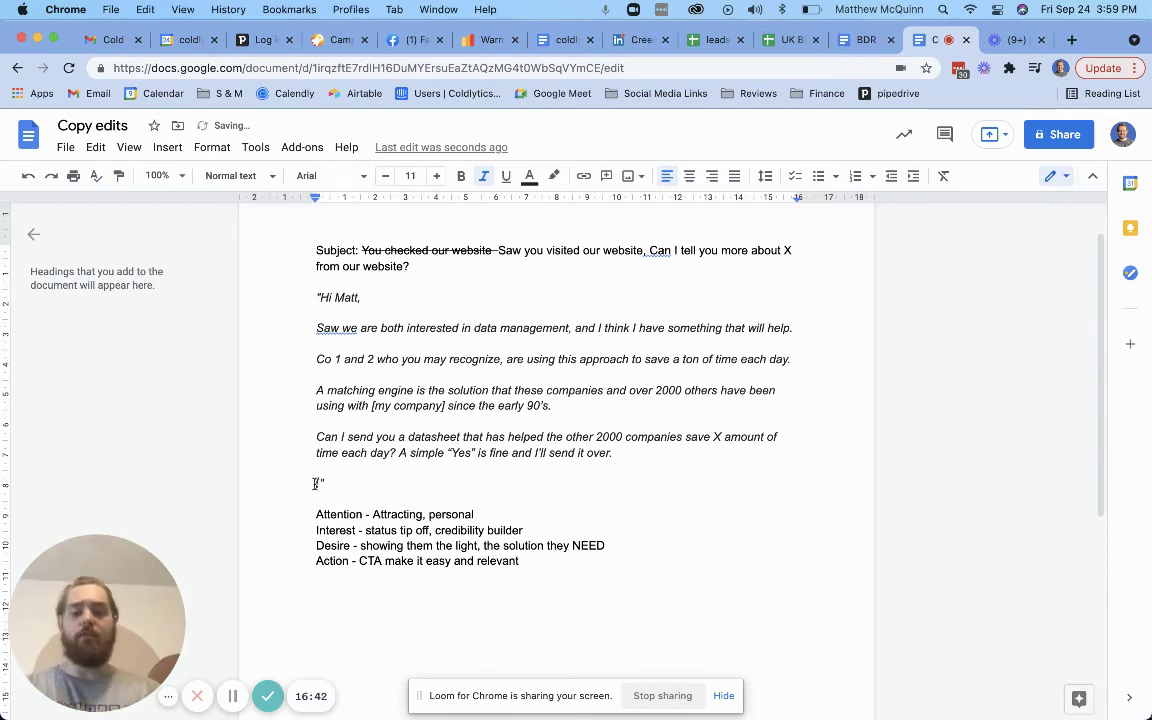
{"action": "type", "text": "Lookin"}
{"action": "type", "text": "g forward to hear"}
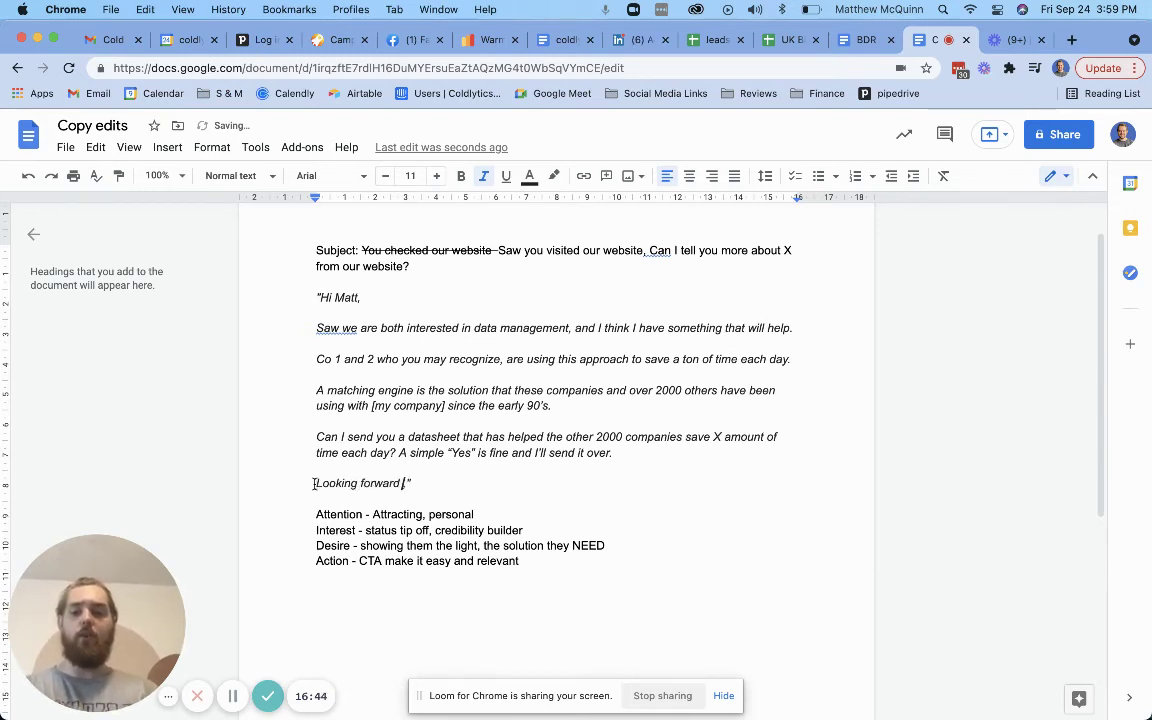
{"action": "type", "text": "ing from you"}
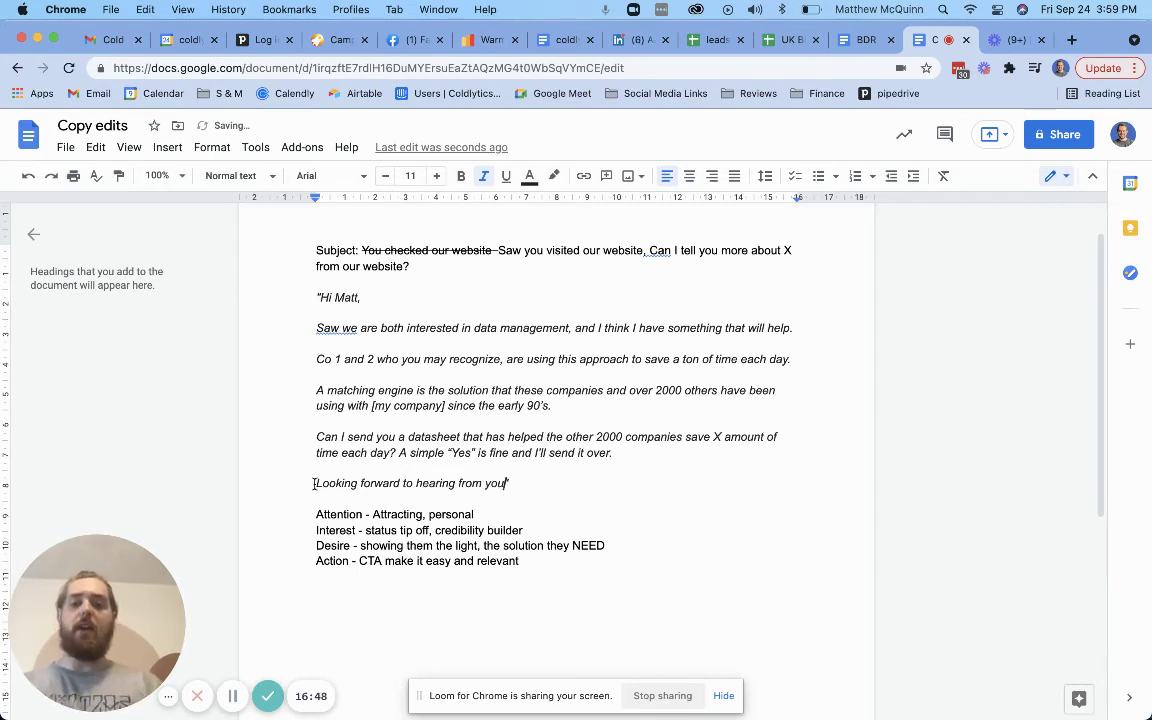
{"action": "type", "text": ". Thanks."}
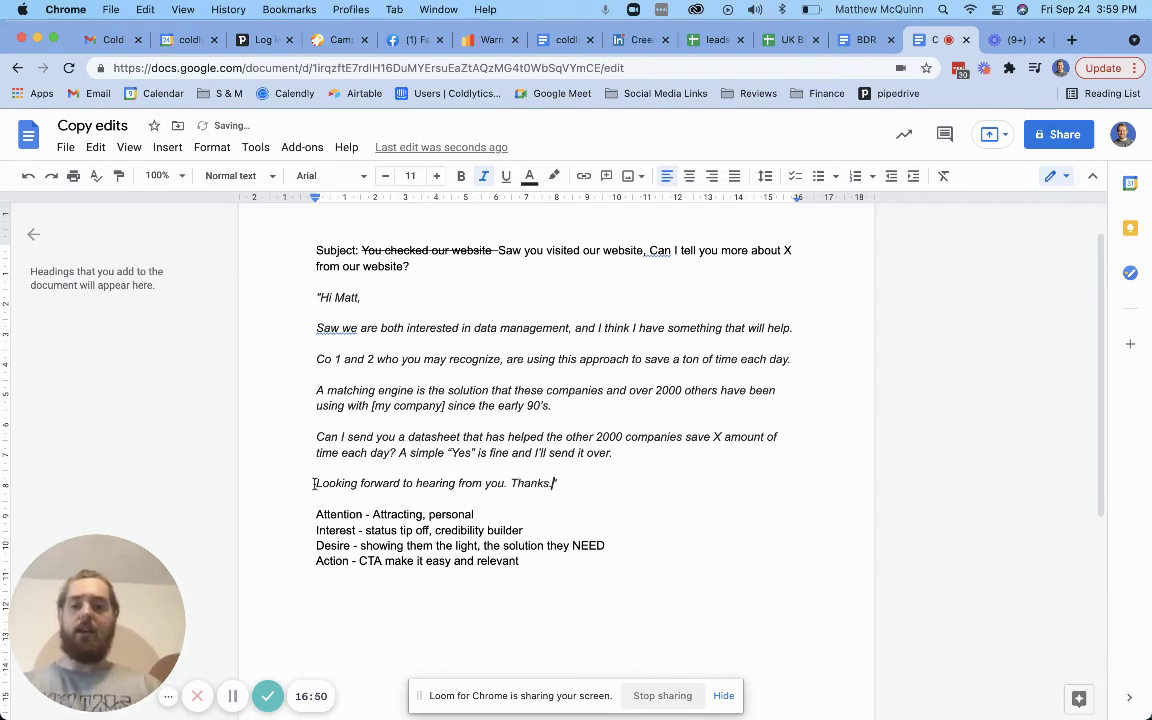
Try a signature line with the sender's name, then remove it and clear the whole sign-off.
{"action": "key", "text": "Return"}
{"action": "type", "text": "- Matt"}
{"action": "key", "text": "BackSpace"}
{"action": "key", "text": "BackSpace"}
{"action": "key", "text": "BackSpace"}
{"action": "key", "text": "BackSpace"}
{"action": "key", "text": "BackSpace"}
{"action": "key", "text": "BackSpace"}
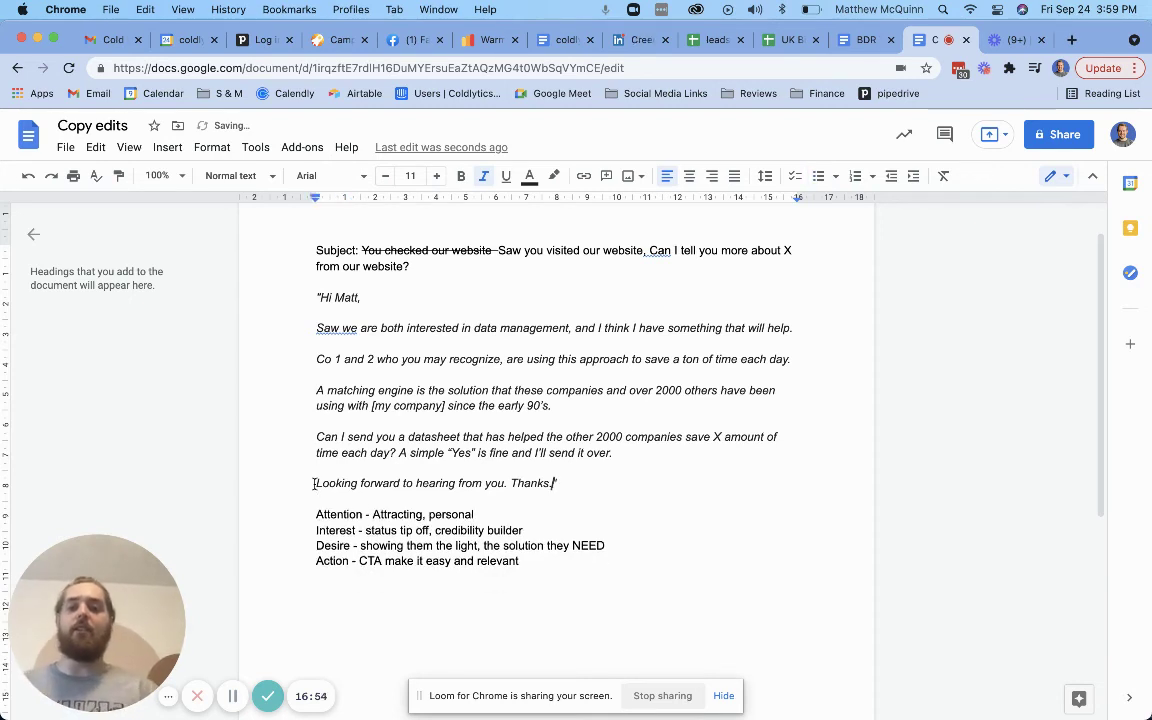
{"action": "key", "text": "alt+shift+Left"}
{"action": "key", "text": "super+shift+Left"}
{"action": "key", "text": "BackSpace"}
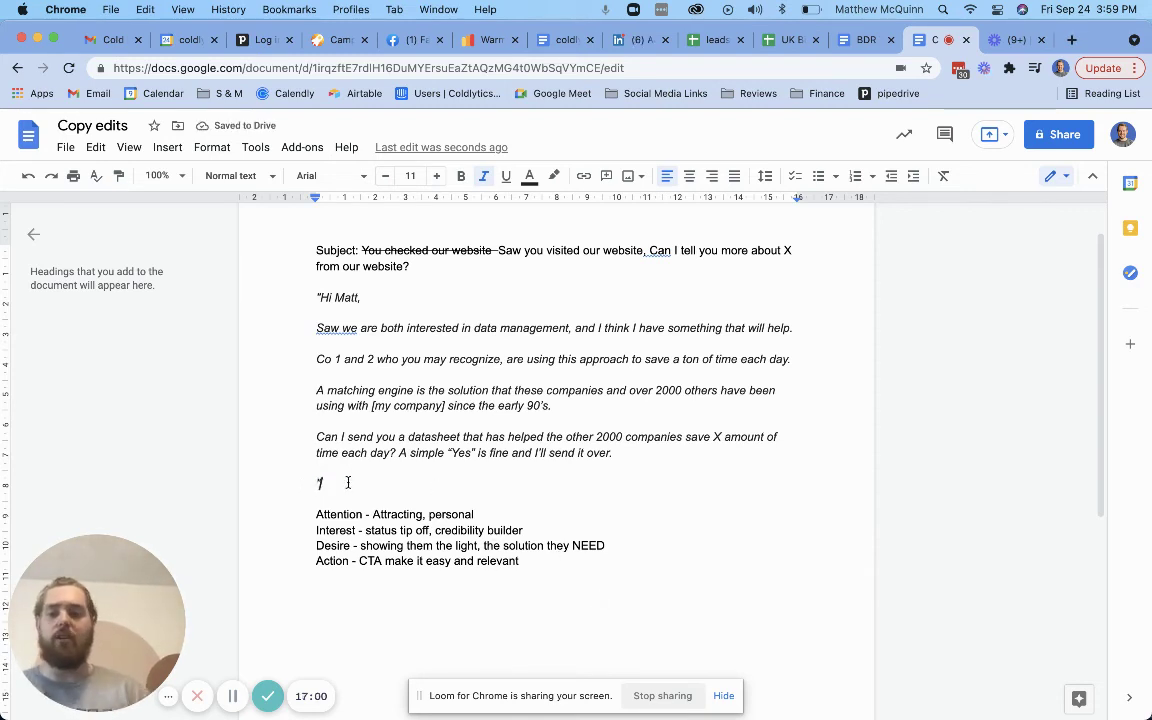
After 'CTA make it easy and relevant', add a blank line and the note 'Dual Readership Path'.
{"action": "left_click", "coordinate": [549, 567]}
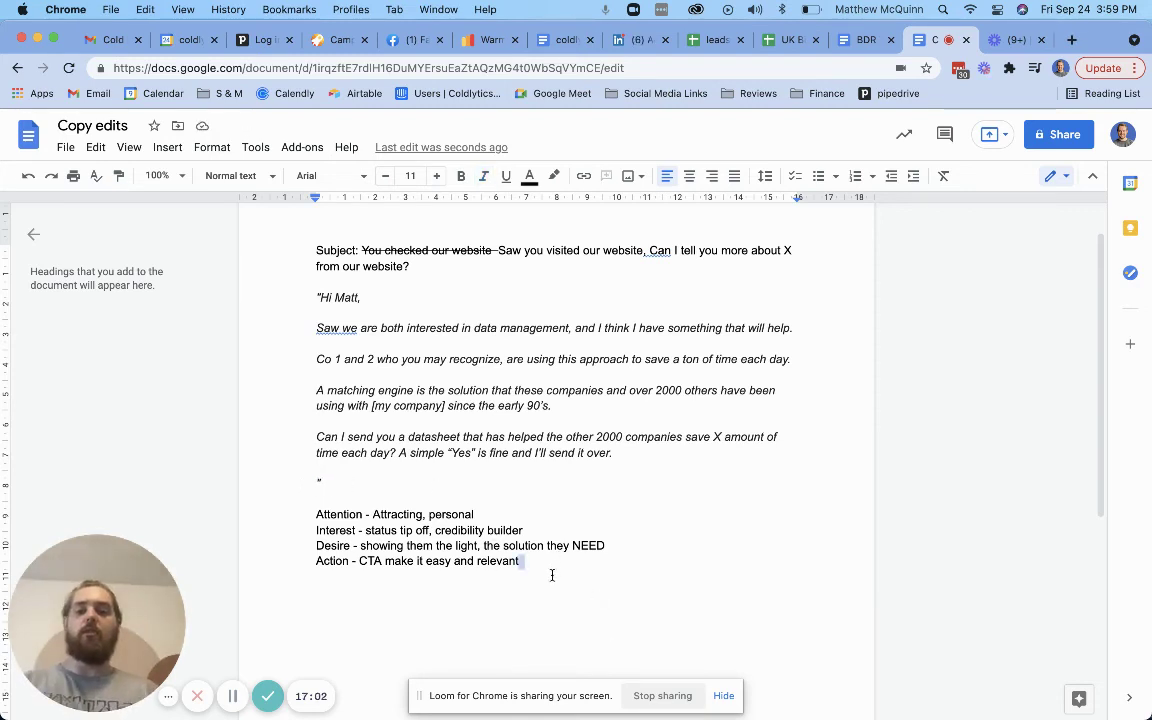
{"action": "key", "text": "Return"}
{"action": "key", "text": "Return"}
{"action": "type", "text": "Dual Readership Path"}
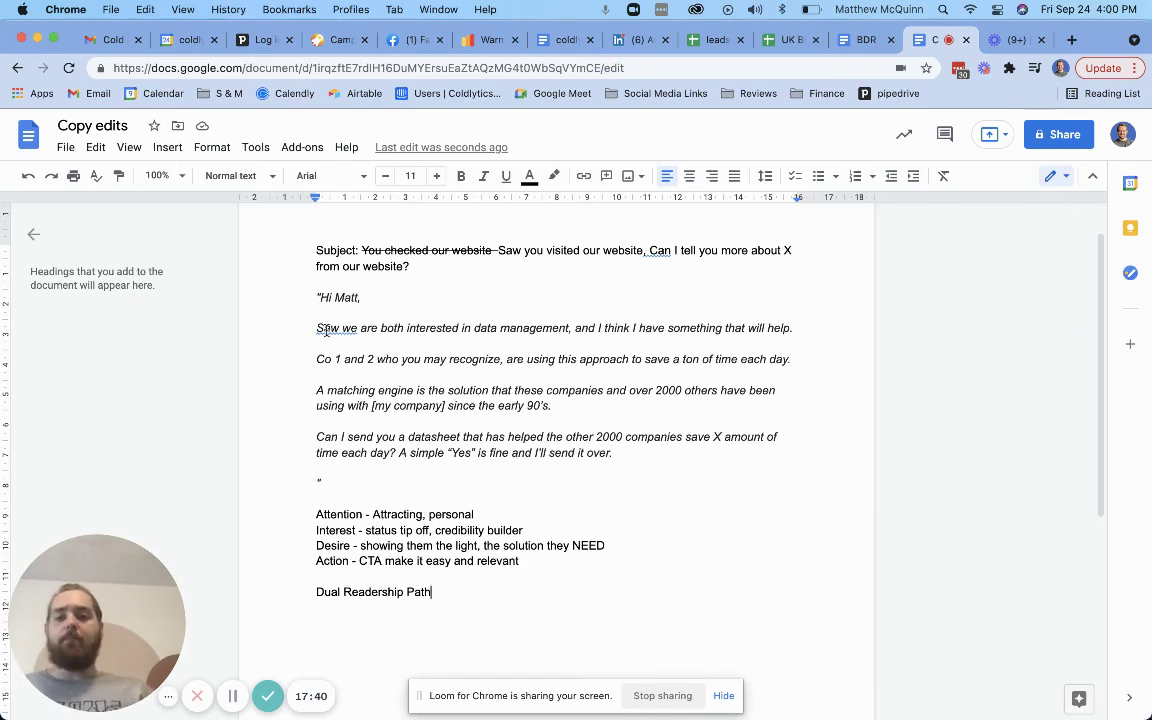
{"action": "left_click_drag", "start_coordinate": [316, 328], "coordinate": [488, 330]}
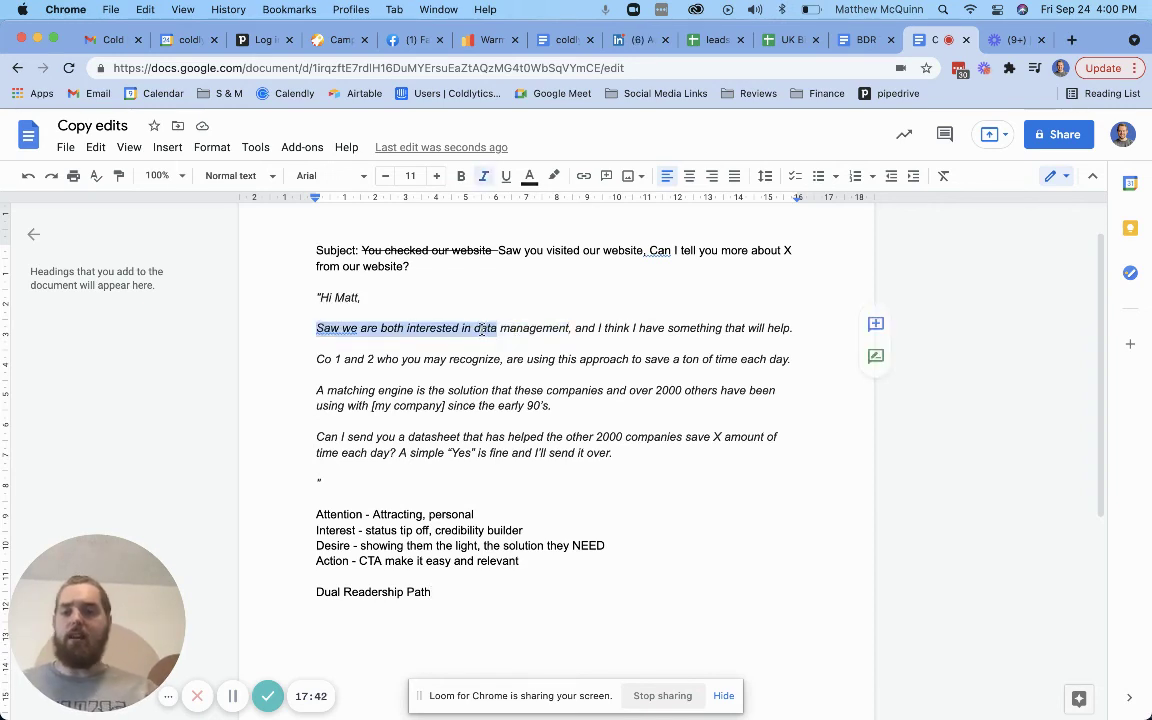
{"action": "left_click_drag", "start_coordinate": [316, 359], "coordinate": [790, 360]}
{"action": "left_click", "coordinate": [351, 368]}
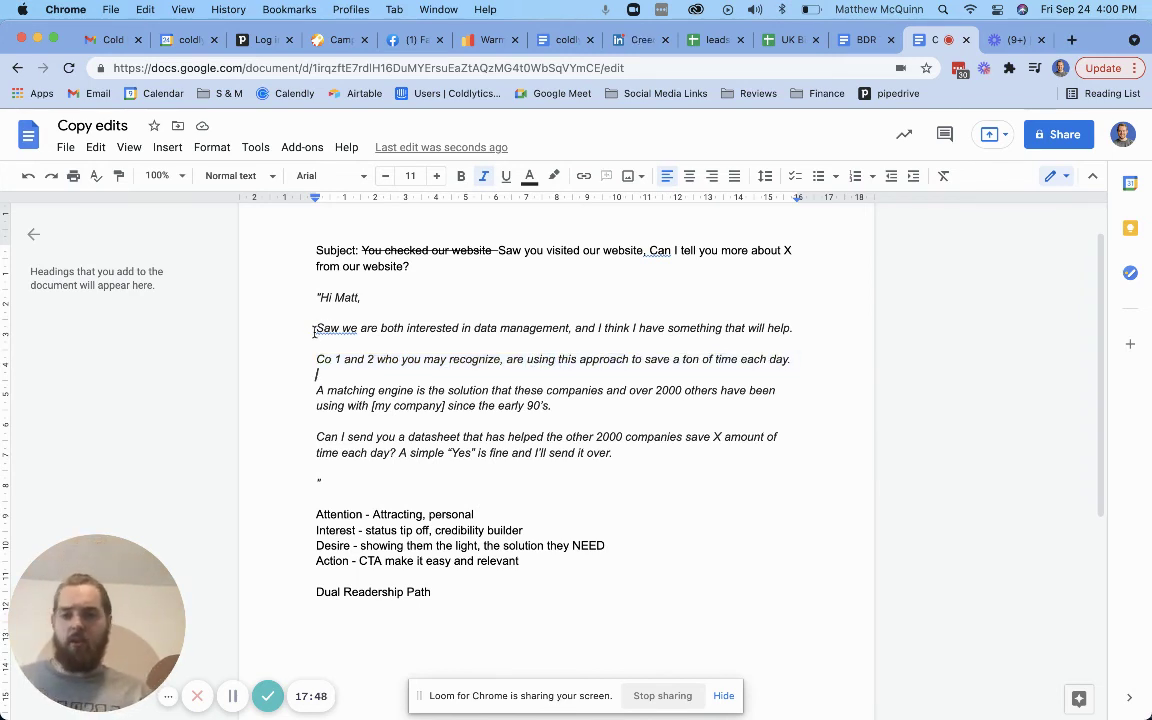
{"action": "left_click_drag", "start_coordinate": [316, 328], "coordinate": [528, 365]}
{"action": "left_click", "coordinate": [522, 360]}
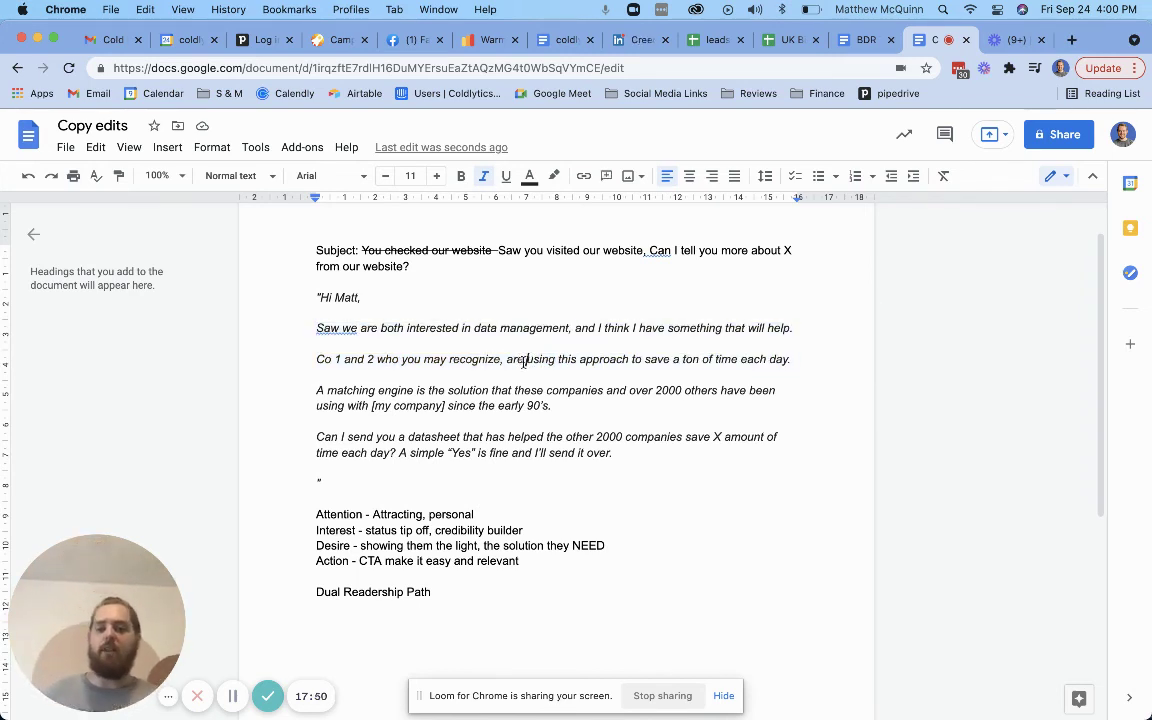
{"action": "left_click_drag", "start_coordinate": [316, 328], "coordinate": [497, 330]}
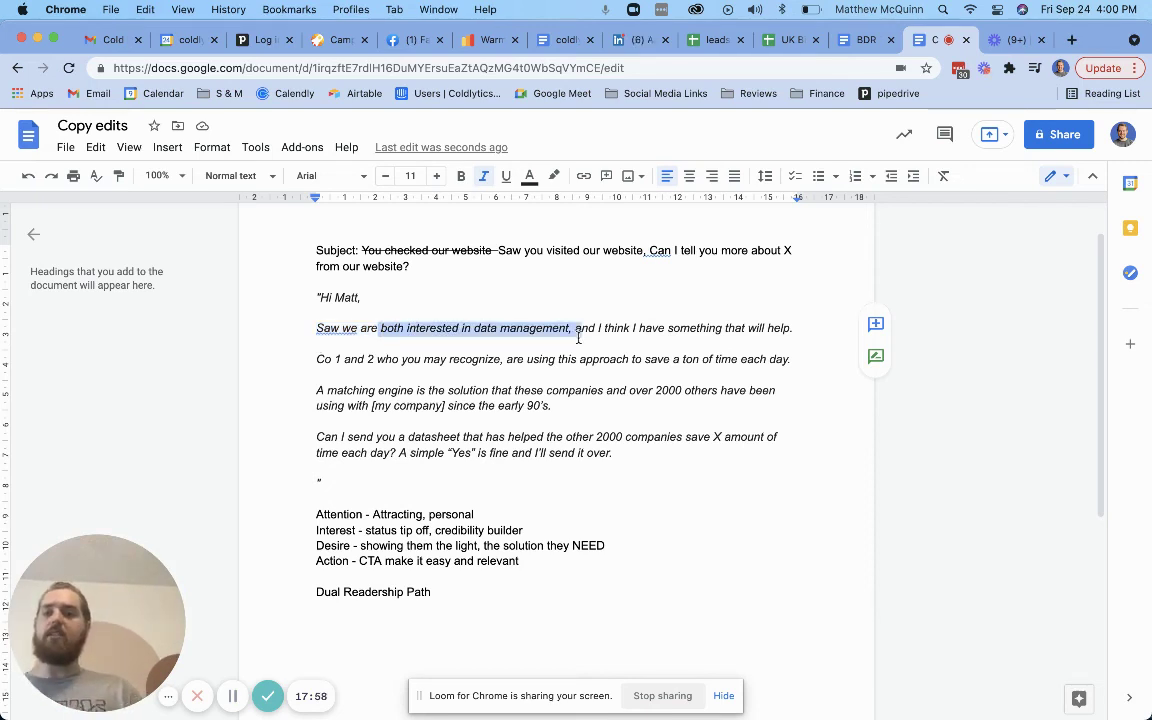
{"action": "left_click", "coordinate": [514, 330]}
{"action": "left_click_drag", "start_coordinate": [328, 330], "coordinate": [437, 364]}
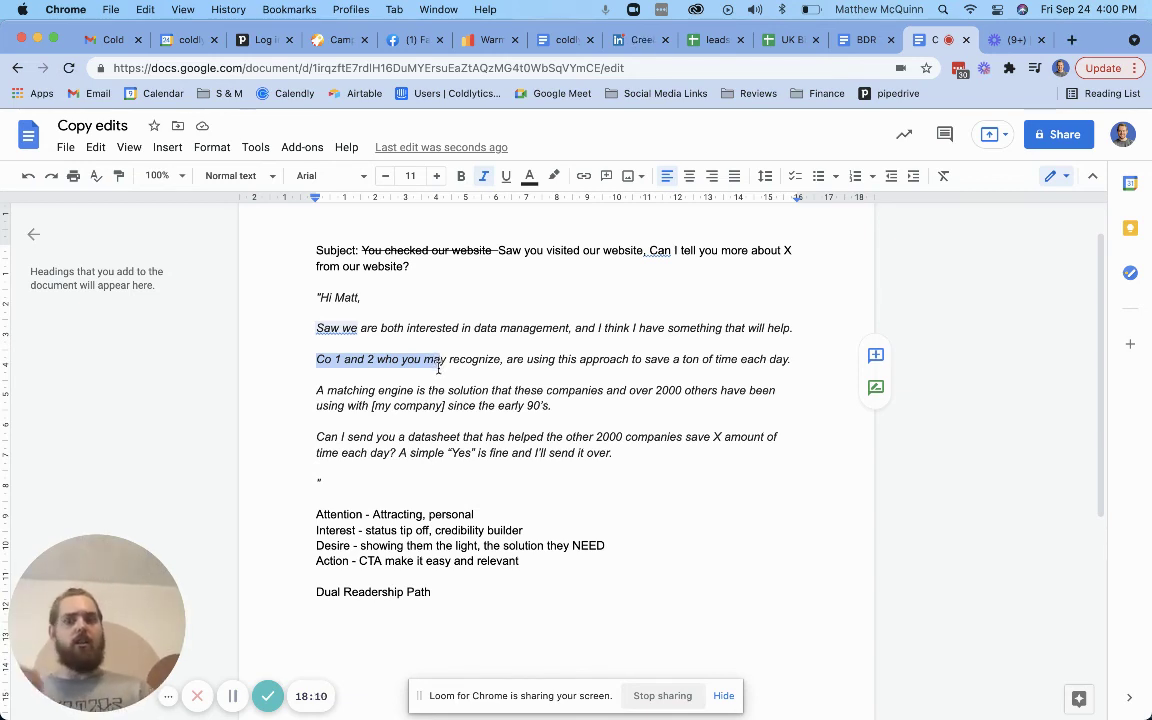
{"action": "left_click", "coordinate": [313, 390]}
{"action": "left_click_drag", "start_coordinate": [313, 390], "coordinate": [489, 390]}
{"action": "left_click", "coordinate": [488, 392]}
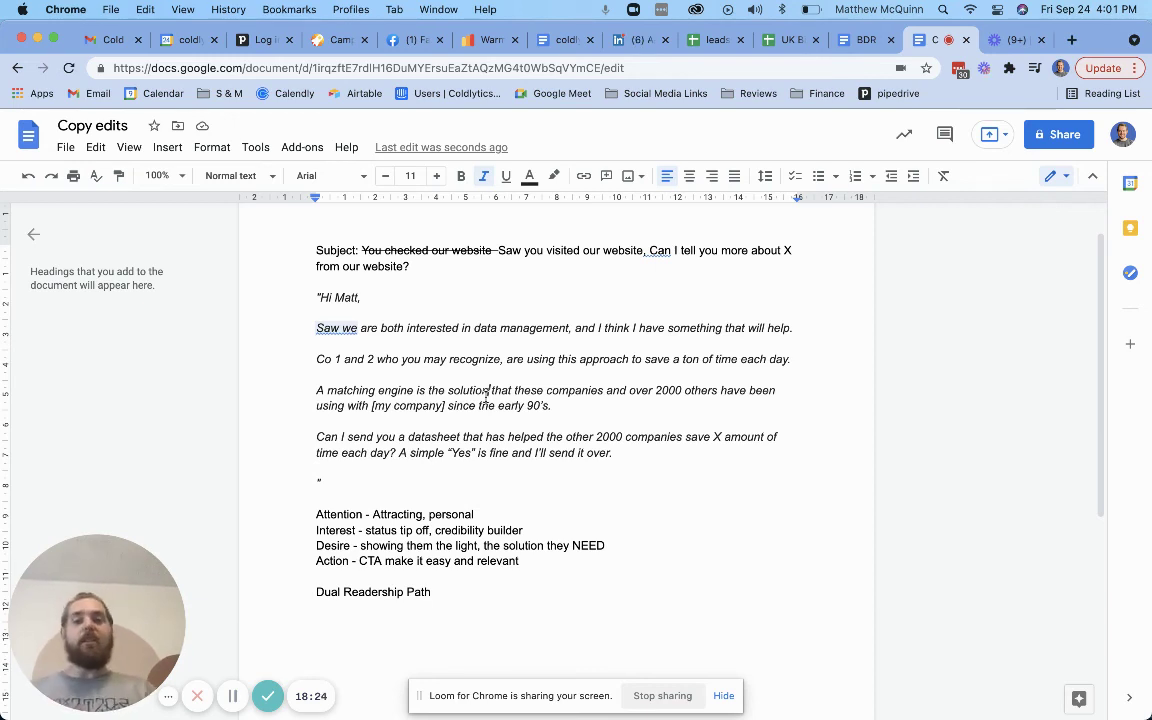
{"action": "left_click_drag", "start_coordinate": [488, 392], "coordinate": [310, 392]}
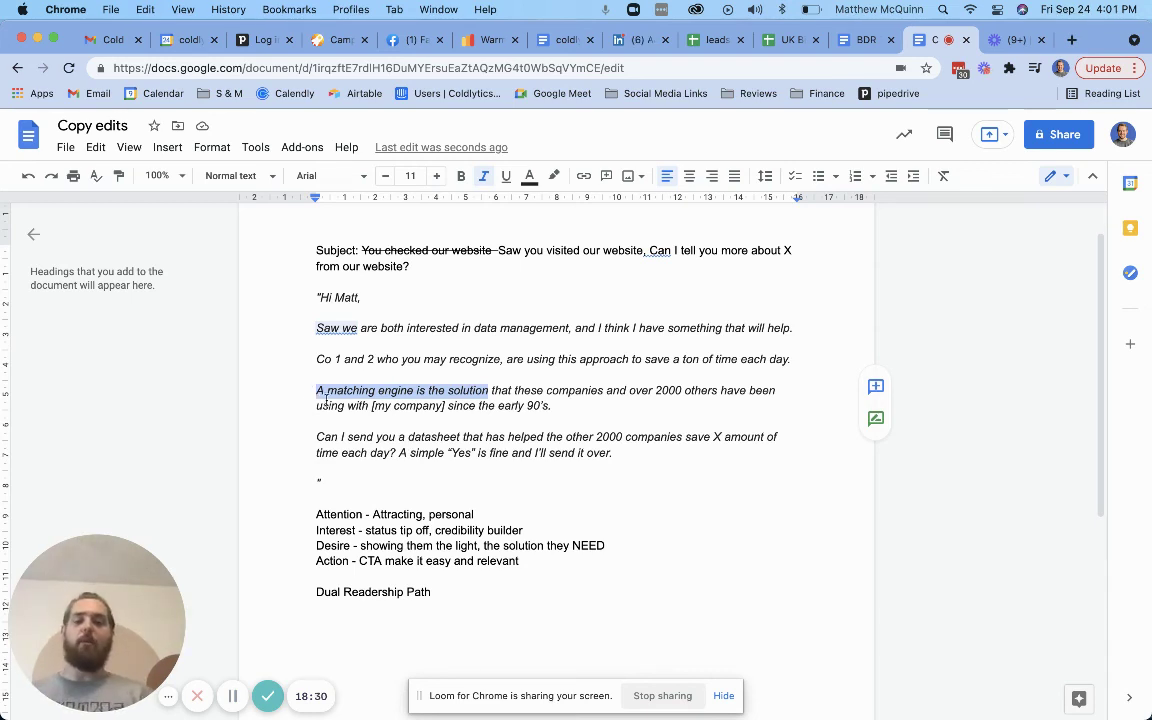
{"action": "left_click_drag", "start_coordinate": [310, 437], "coordinate": [465, 437]}
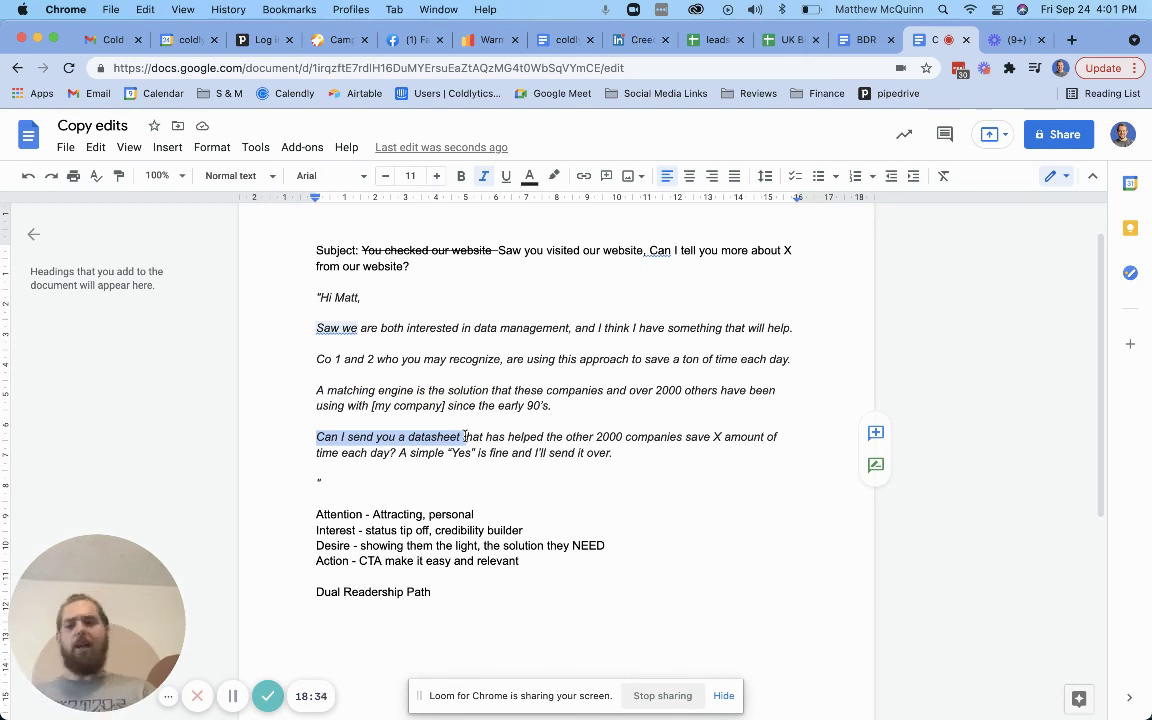
{"action": "left_click_drag", "start_coordinate": [409, 453], "coordinate": [580, 457]}
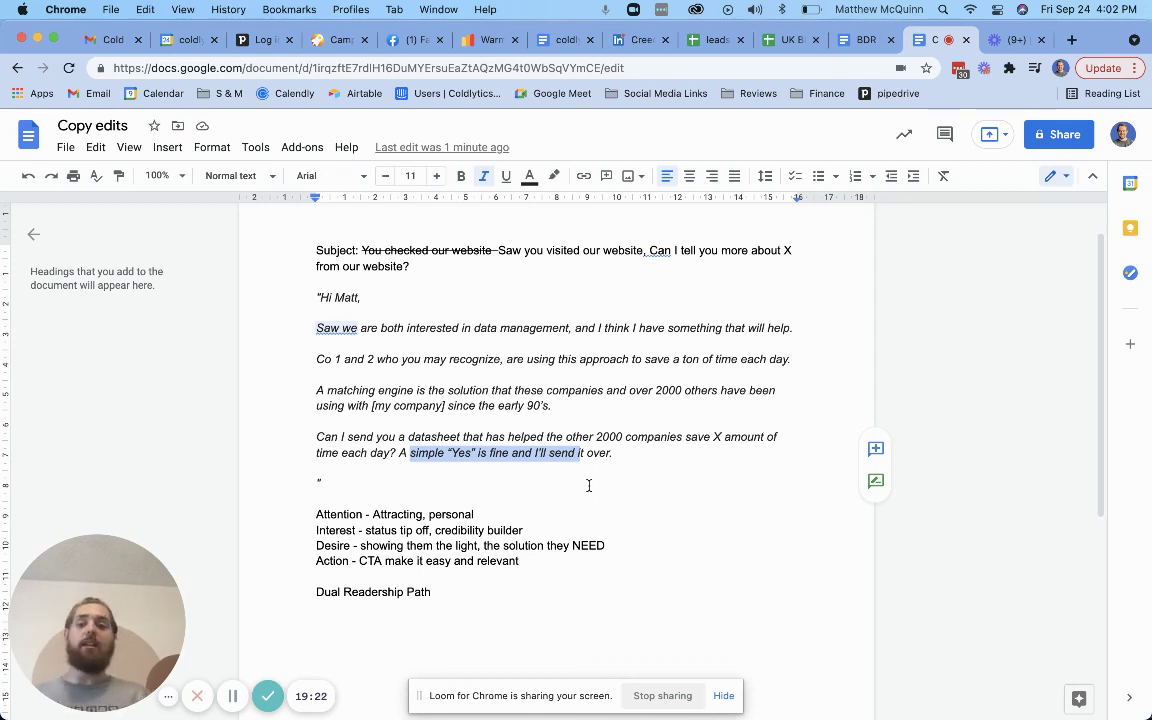
{"action": "left_click_drag", "start_coordinate": [316, 514], "coordinate": [502, 596]}
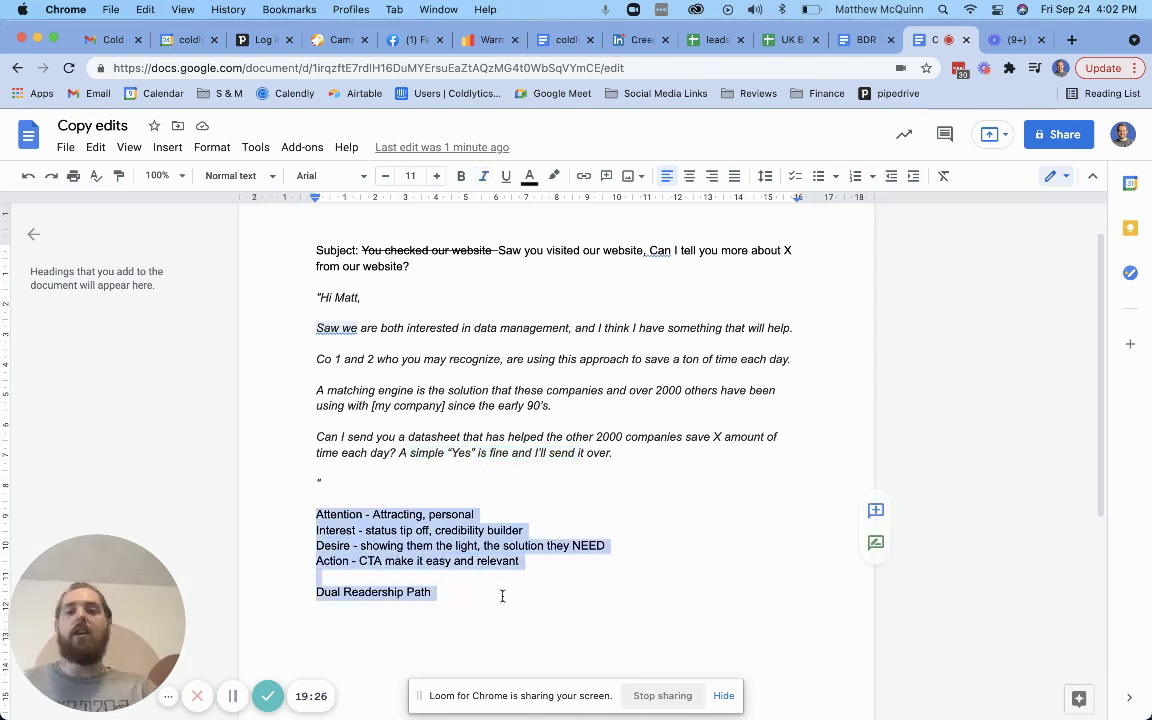
{"action": "left_click", "coordinate": [502, 596]}
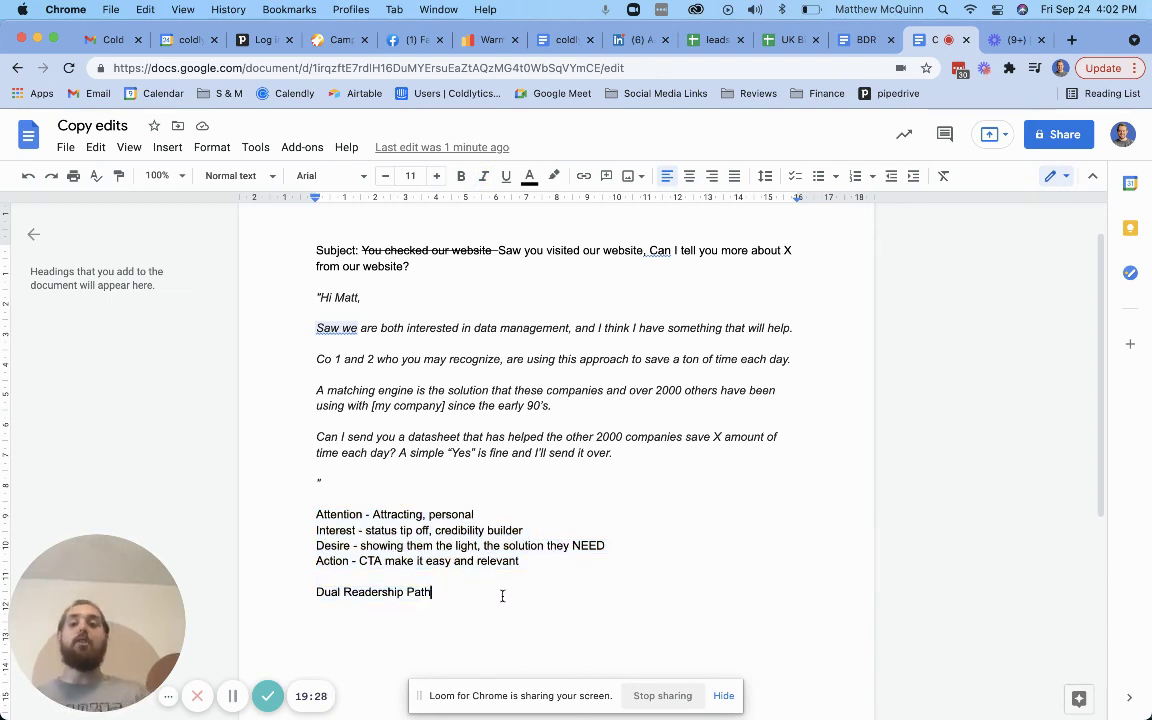